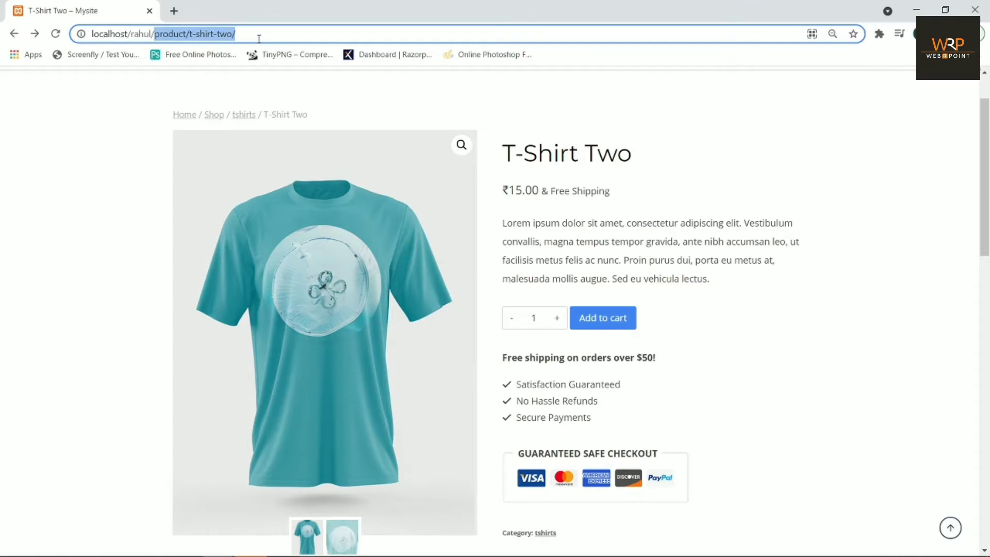
Open the site's WordPress dashboard at wp-admin.
key("BackSpace")
type("wp-adm")
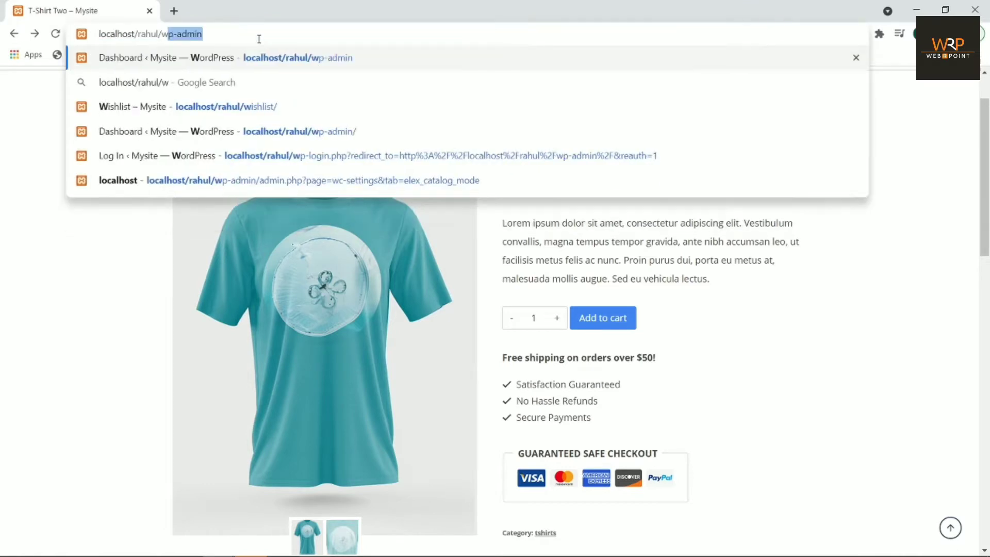
type("in")
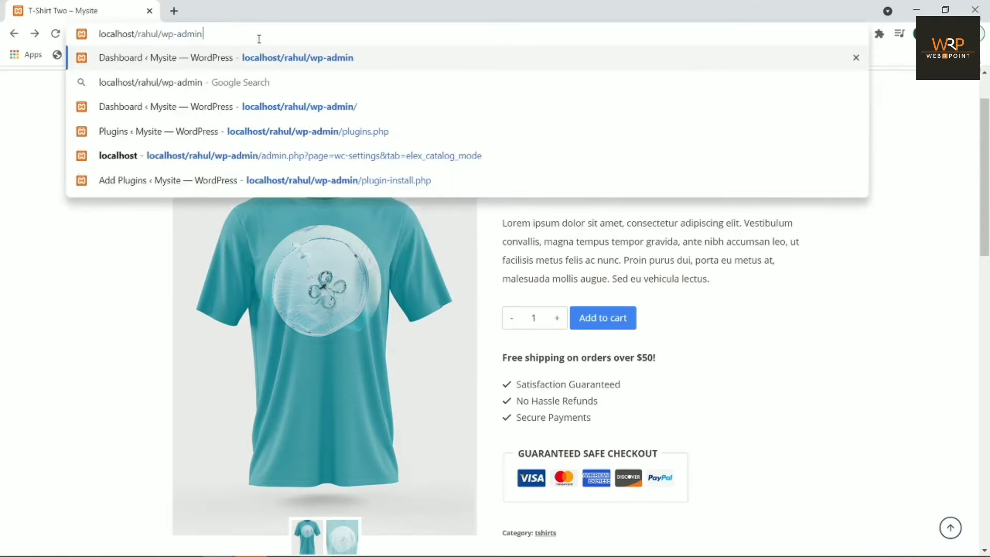
key("Return")
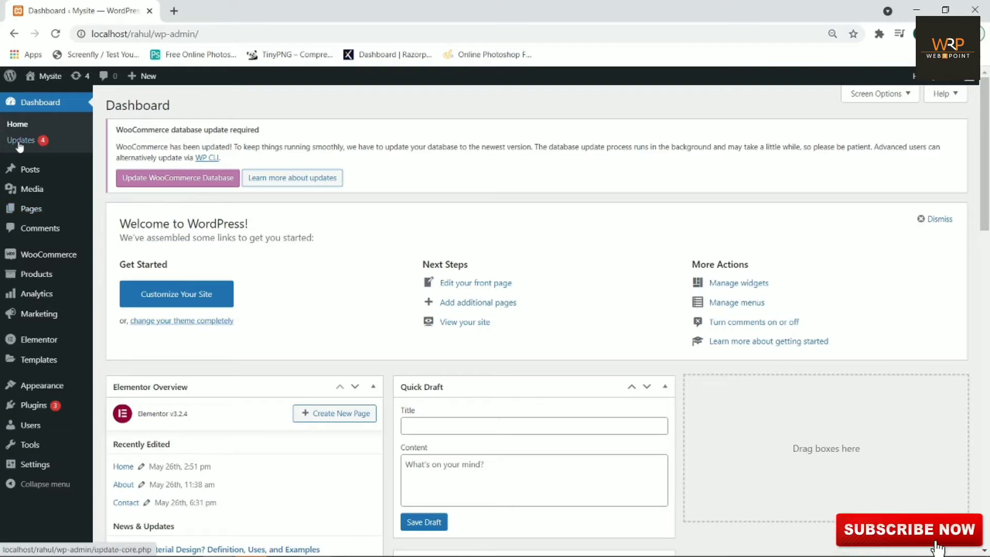
Search the plugins available for installation for "pincode checker".
mouse_move(19, 268)
mouse_move(37, 409)
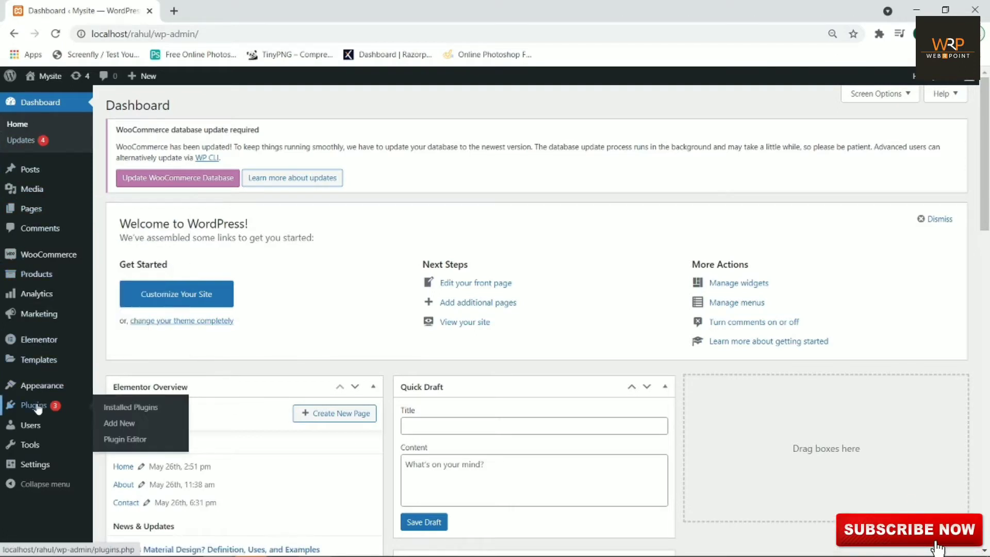
left_click(125, 427)
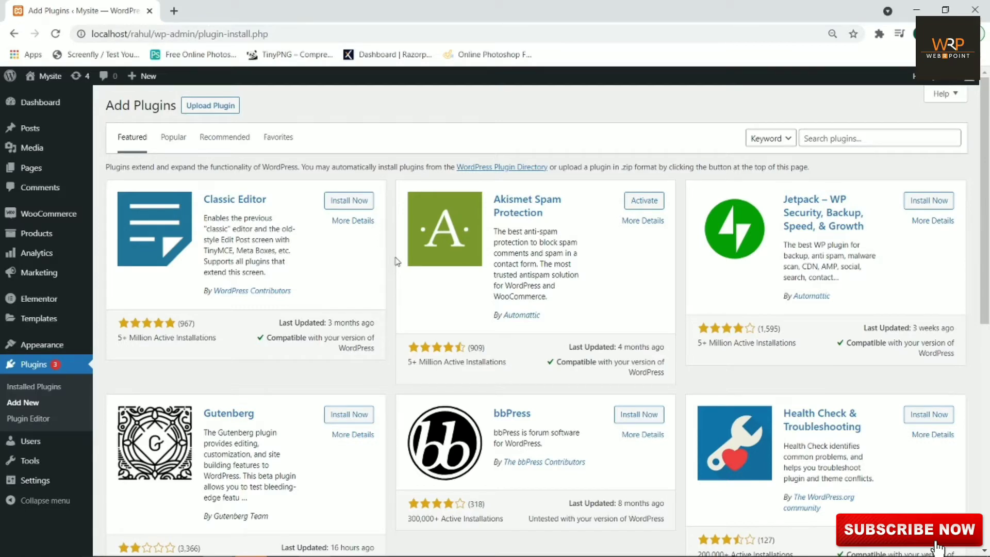
left_click(830, 138)
type("pincode")
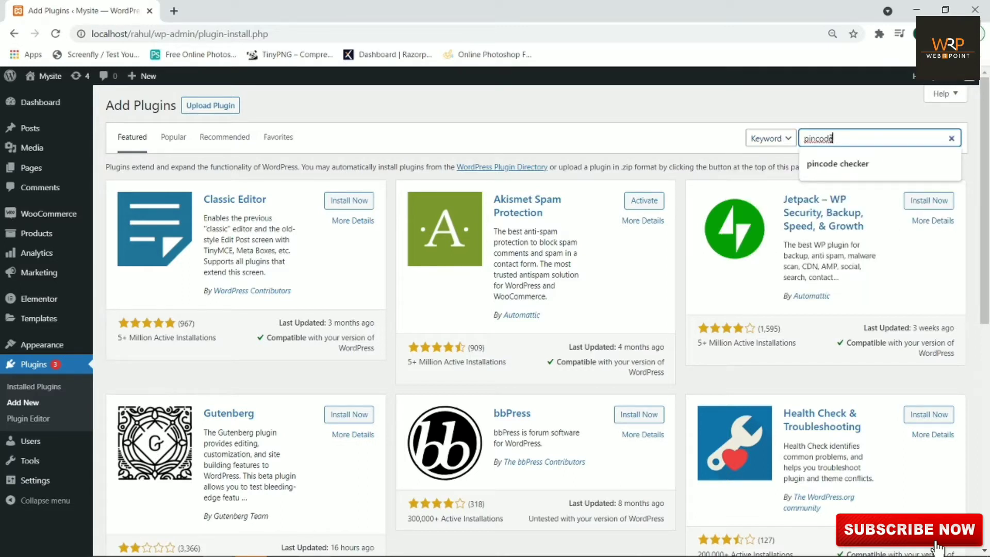
type(" checker")
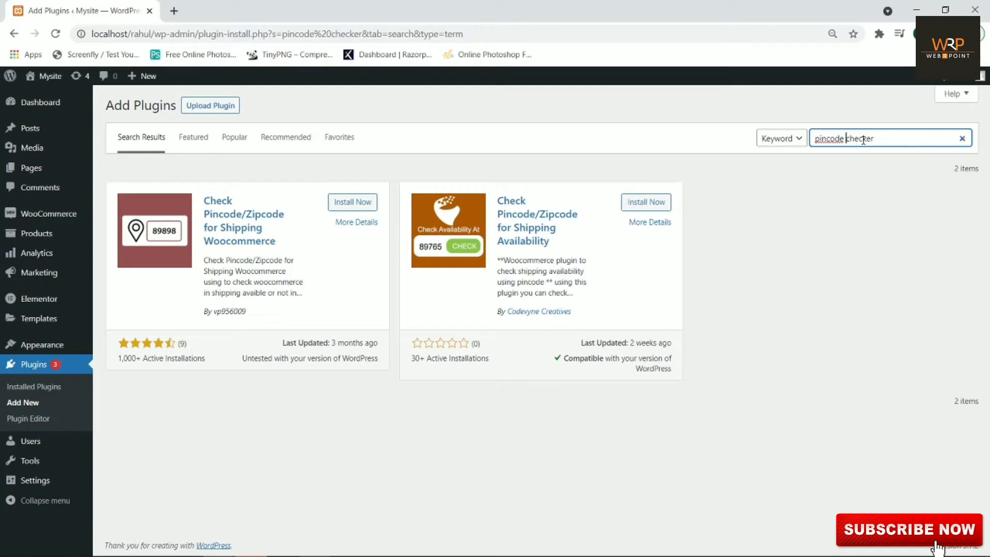
type("e")
key("BackSpace")
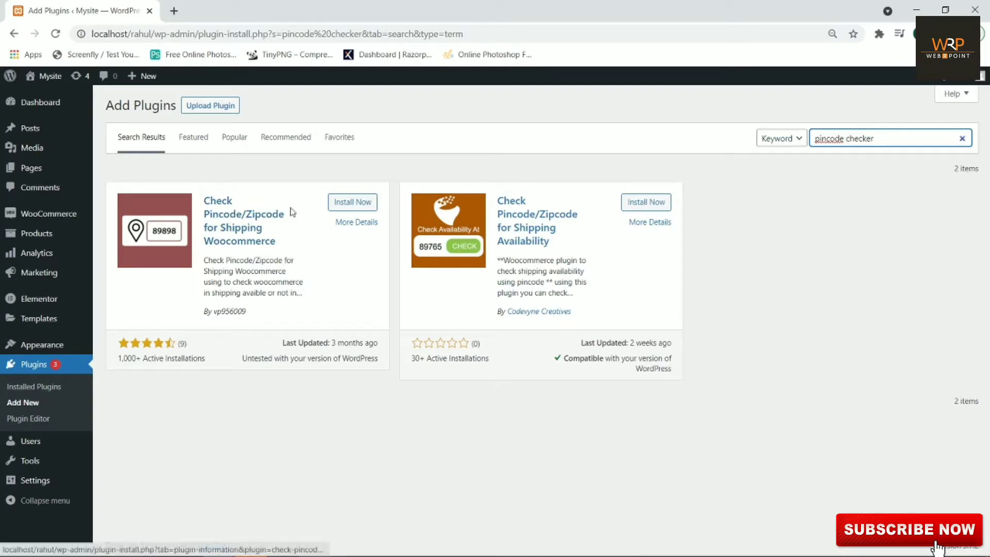
Install and activate the Check Pincode/Zipcode for Shipping Woocommerce plugin and open its post code settings.
left_click(364, 206)
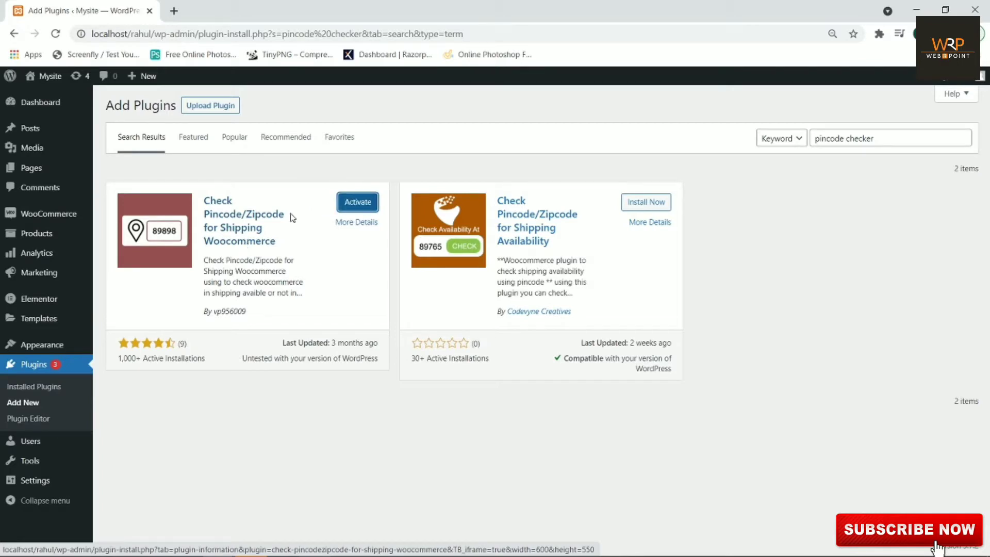
left_click(358, 208)
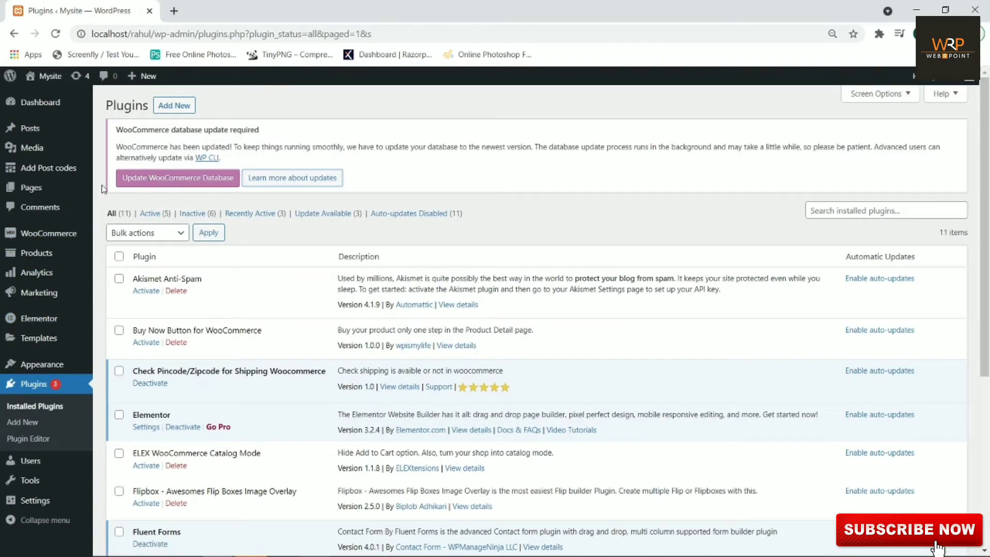
mouse_move(34, 178)
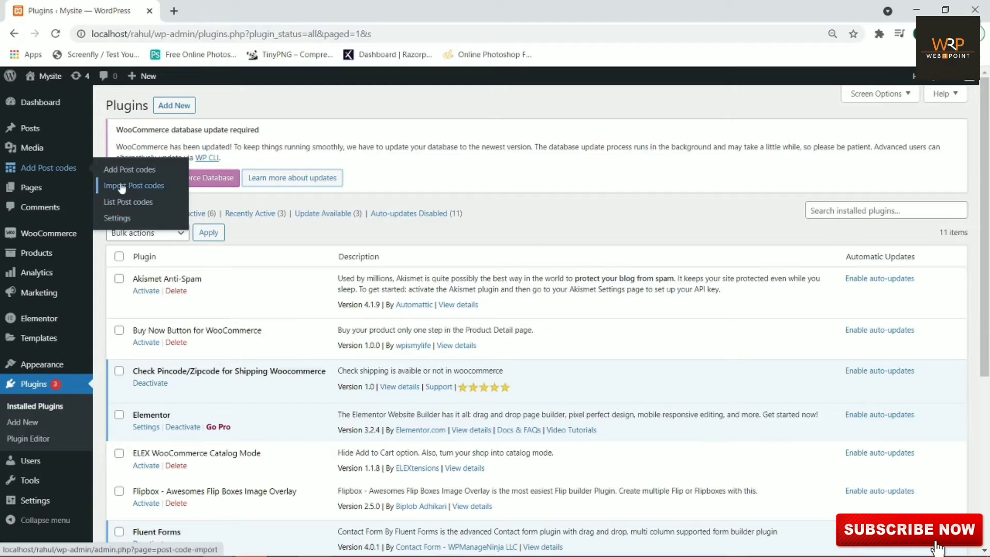
left_click(118, 218)
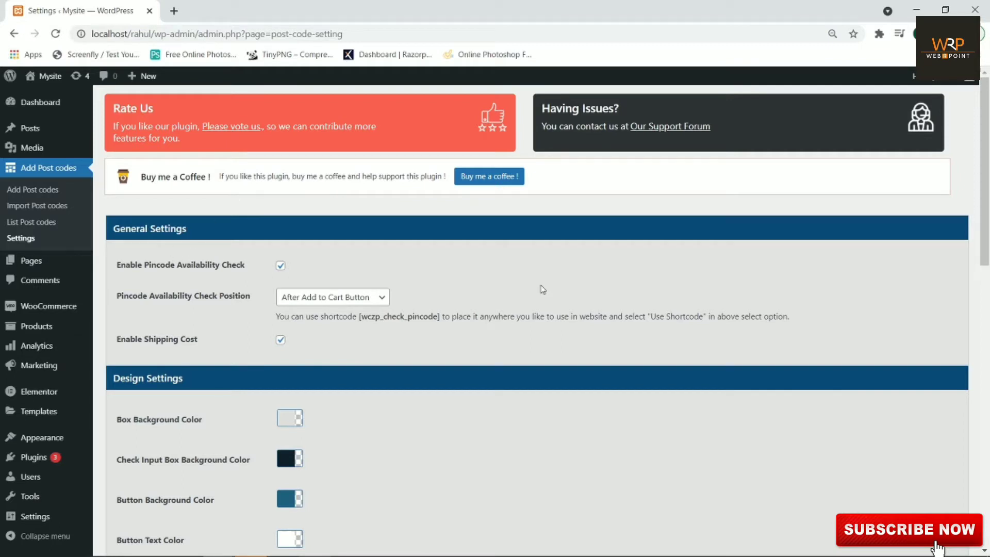
Examine the plugin's general settings and the choices offered for the Pincode Availability Check Position.
left_click_drag(985, 206, 986, 242)
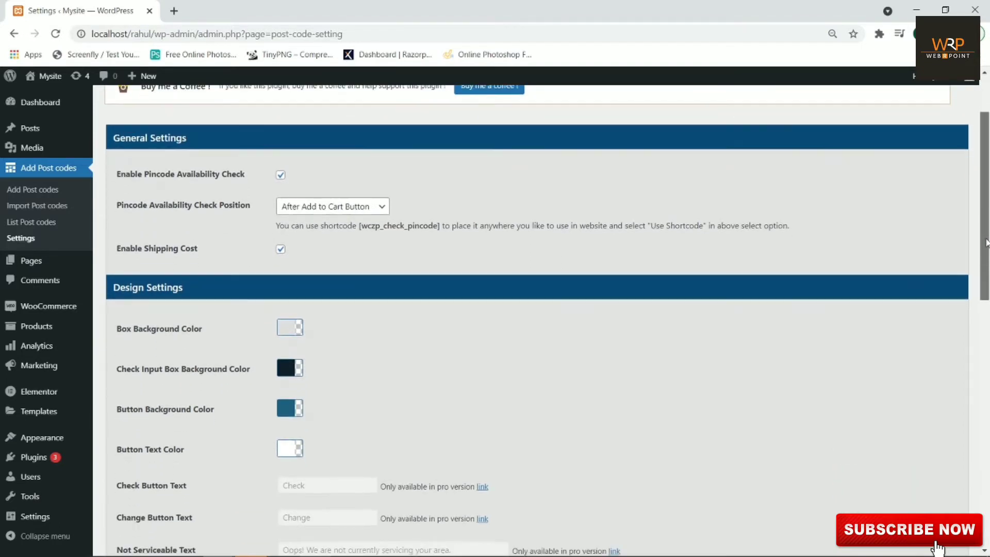
key("ctrl+plus")
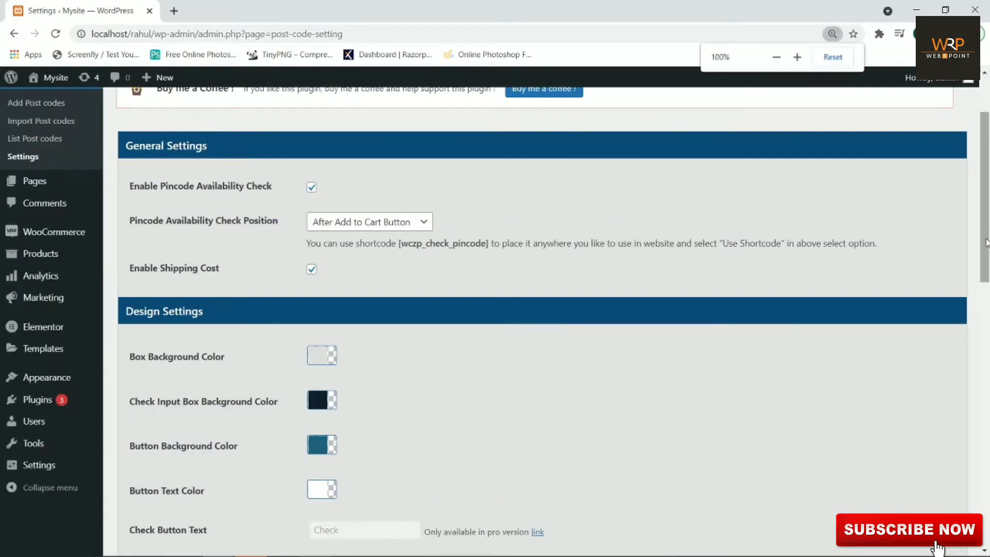
key("ctrl+plus")
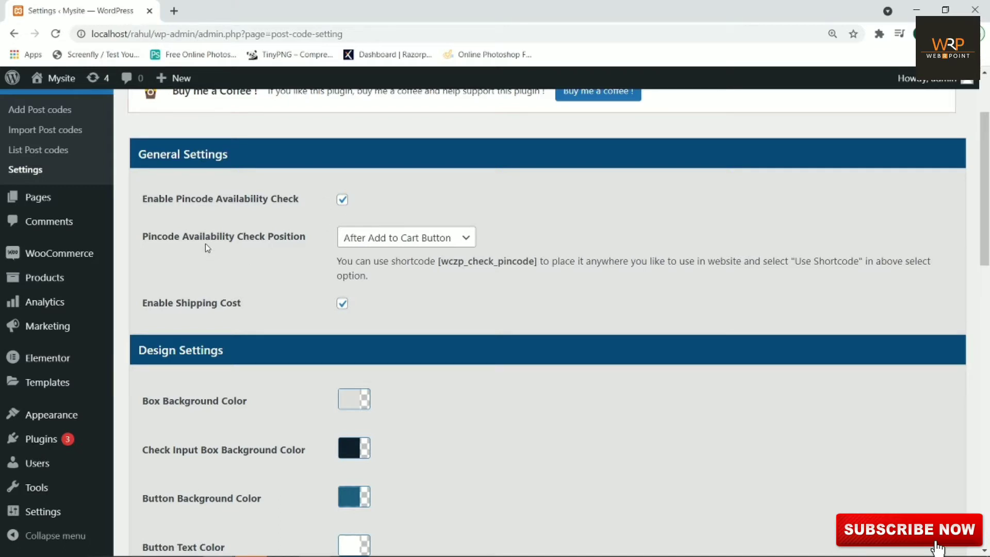
left_click(392, 243)
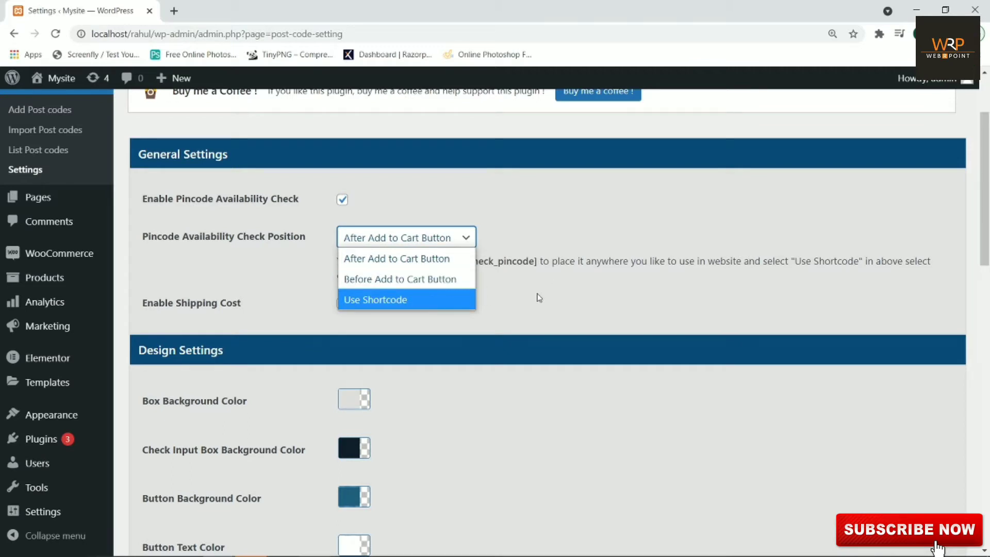
left_click(577, 227)
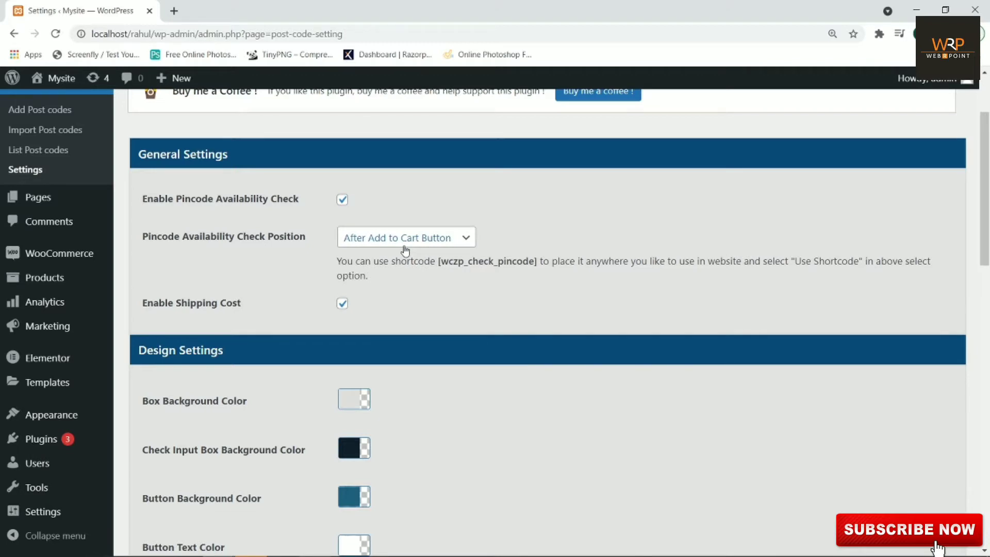
Open the store in a new tab and view the pincode check box on the T-Shirt Two product page.
mouse_move(53, 89)
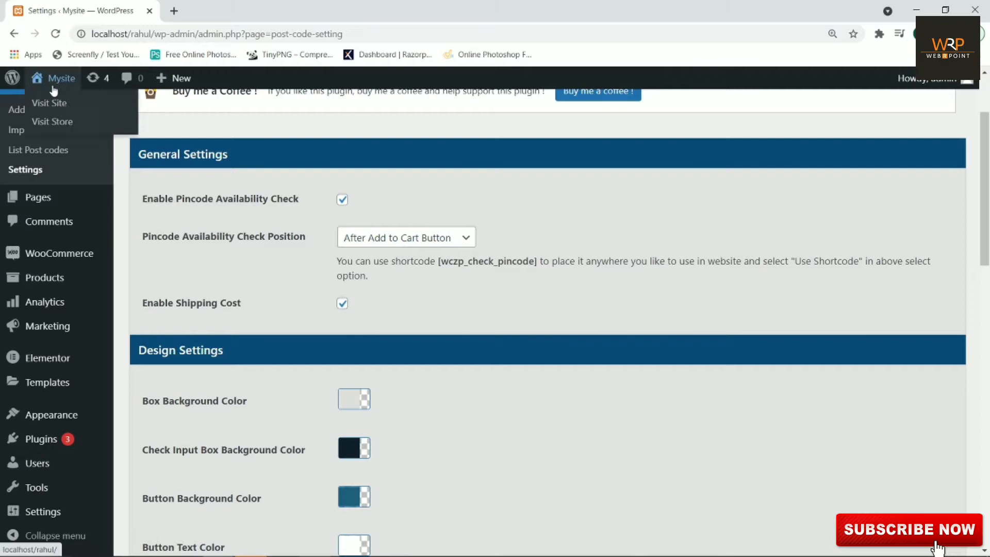
right_click(55, 121)
left_click(98, 130)
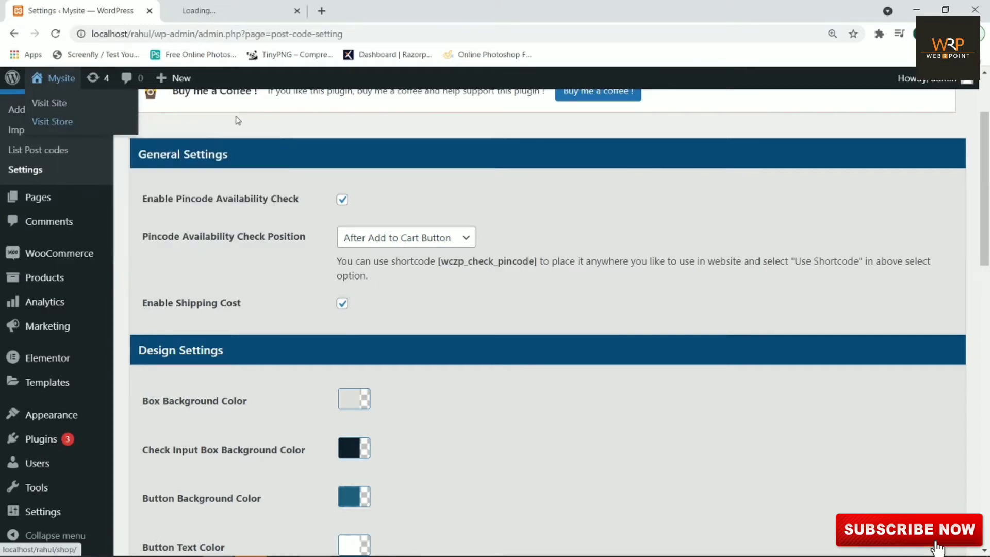
left_click(216, 10)
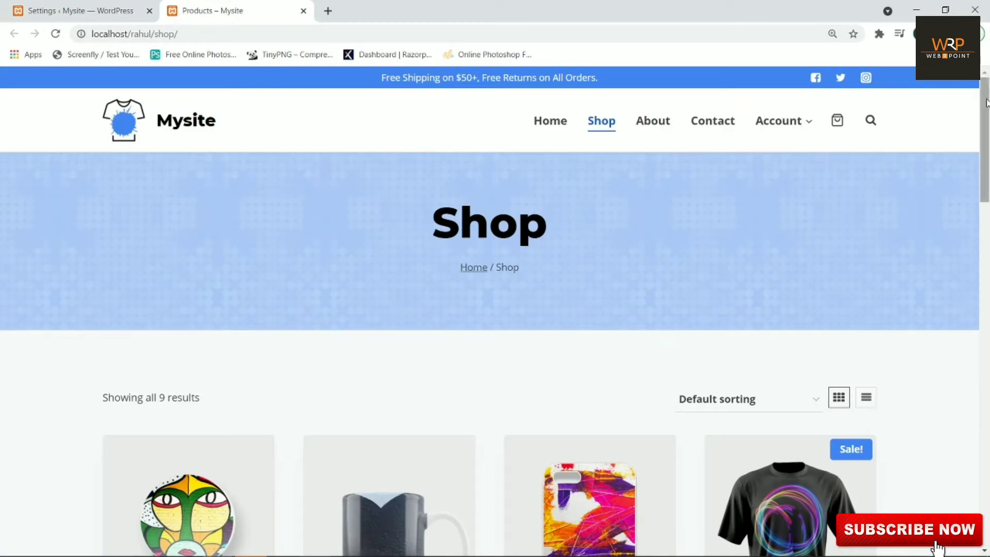
scroll(986, 103, "down", 10)
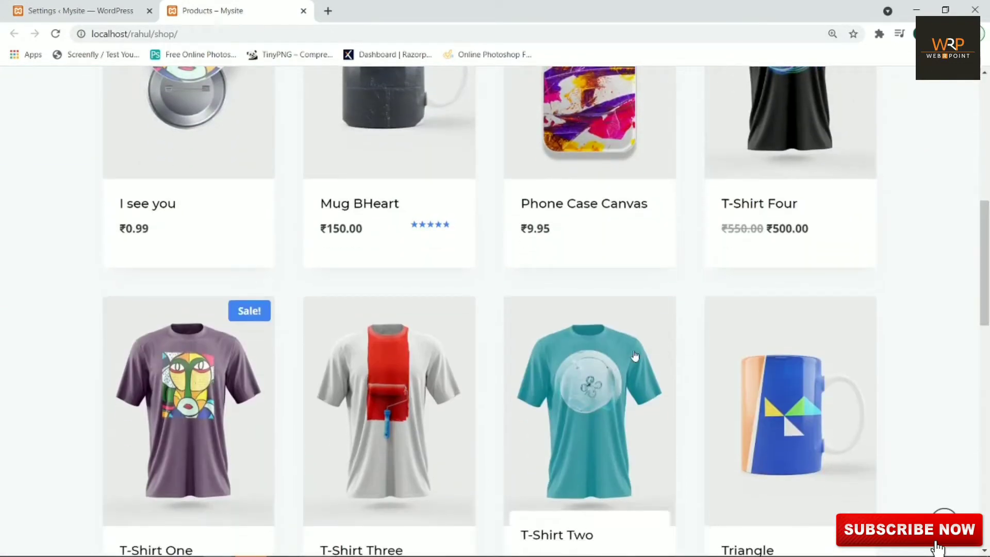
left_click(634, 356)
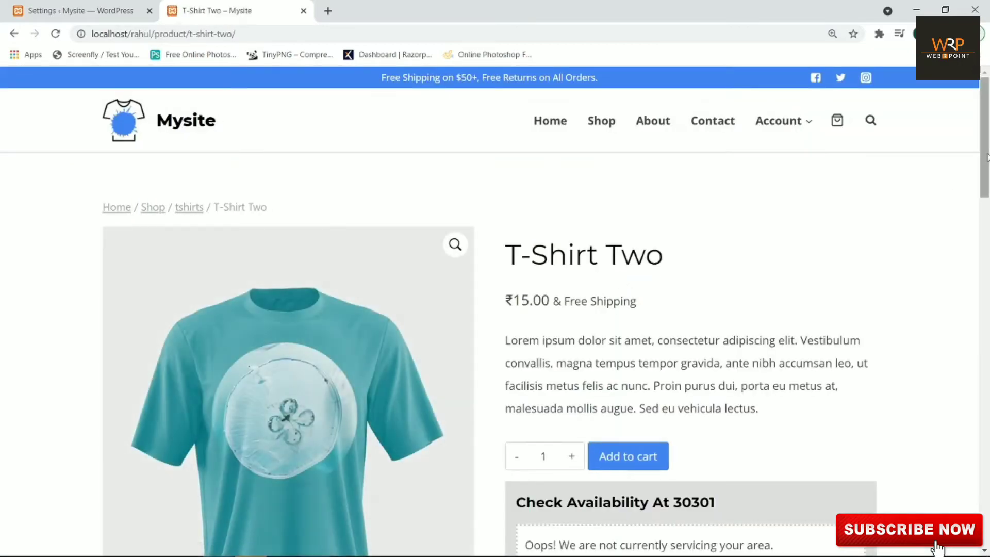
scroll(986, 157, "down", 4)
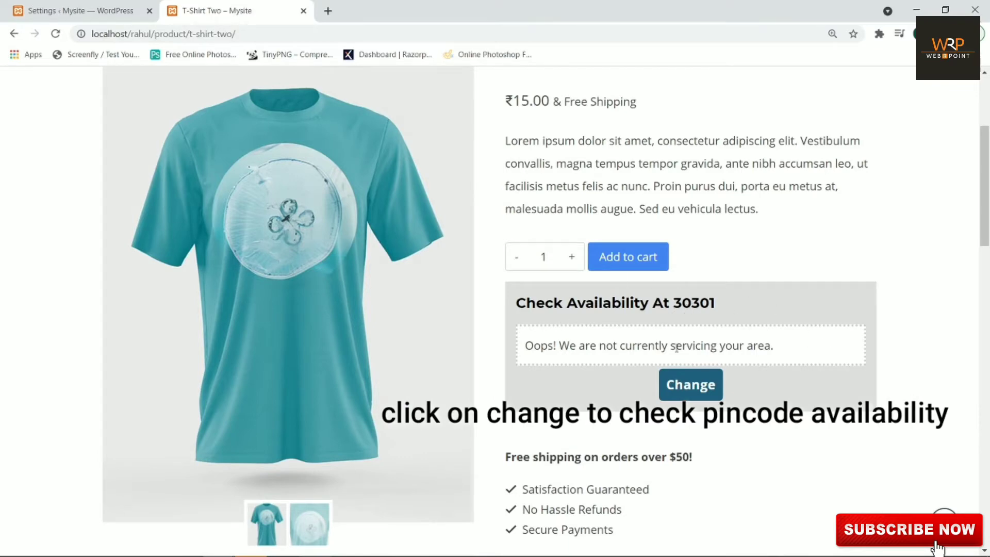
Compare the Pincode Availability Check Position setting with the check box's placement on the T-Shirt Two page.
left_click(67, 9)
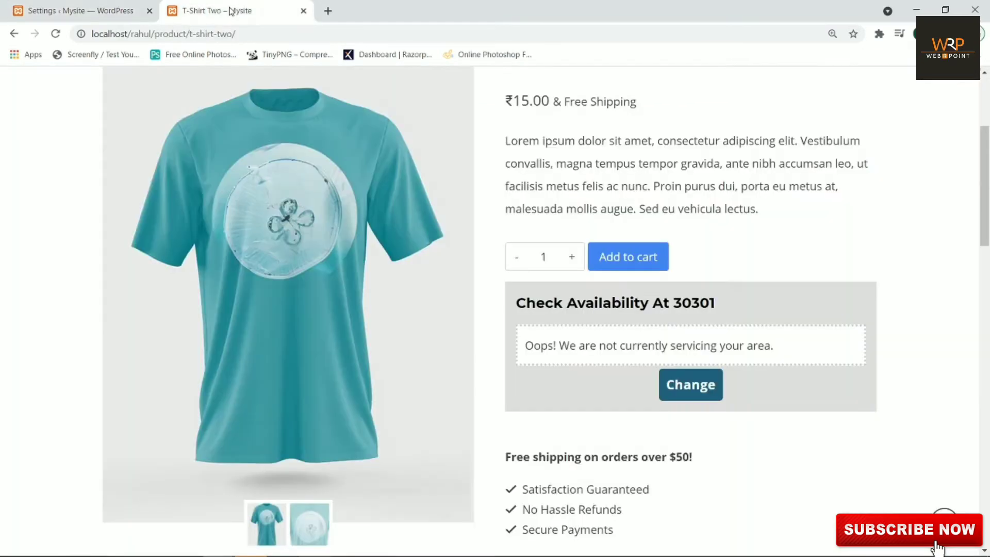
left_click(216, 10)
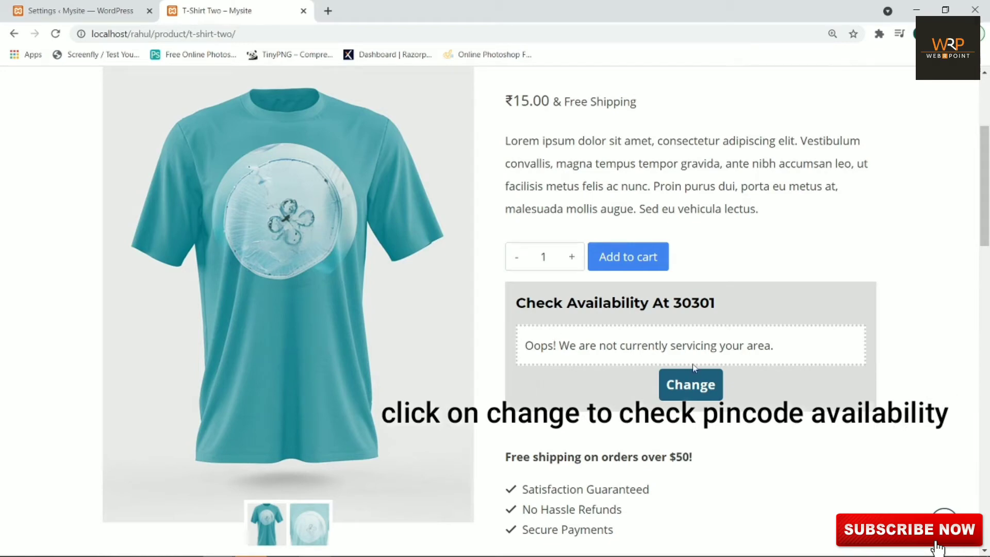
left_click(118, 13)
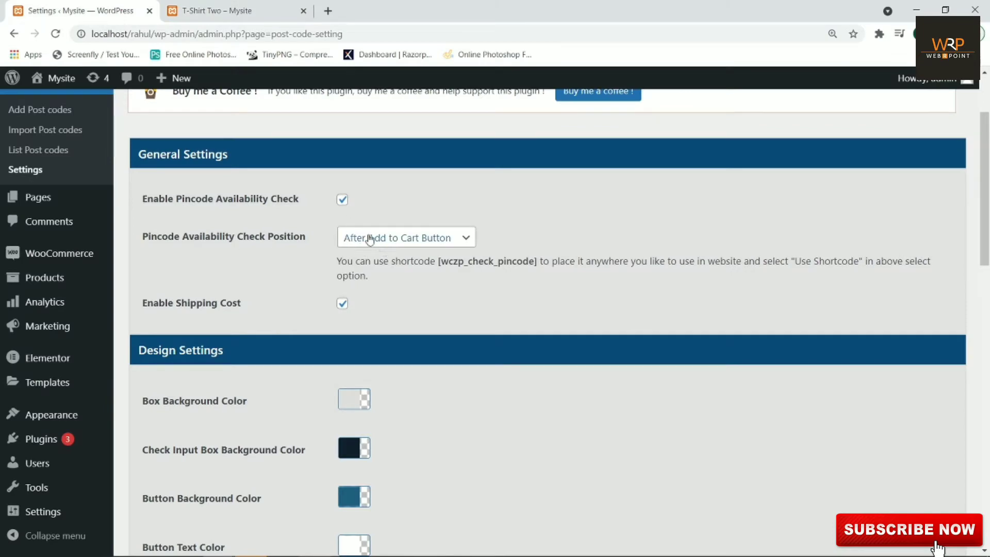
left_click(217, 12)
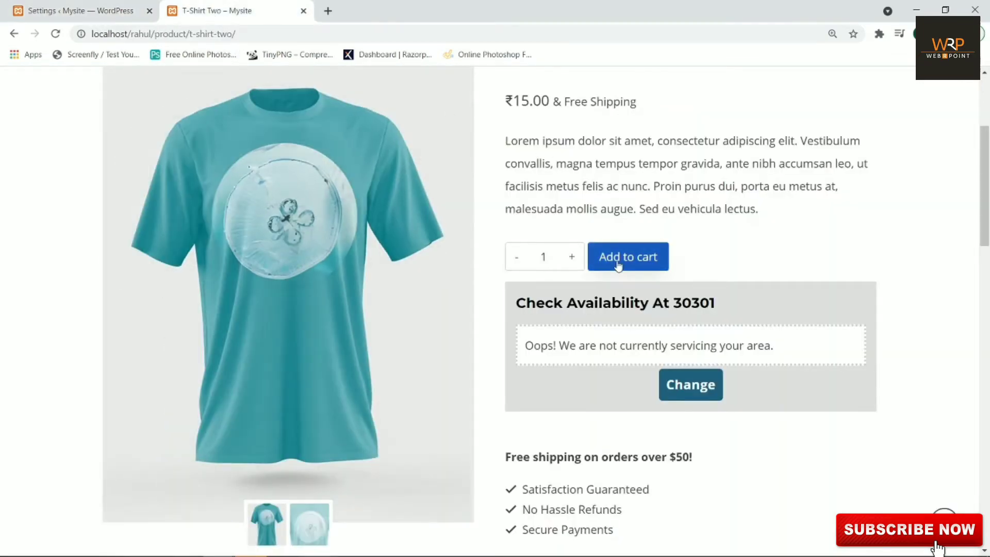
Set the Pincode Availability Check Position to Before Add to Cart Button and save the plugin settings.
left_click(94, 9)
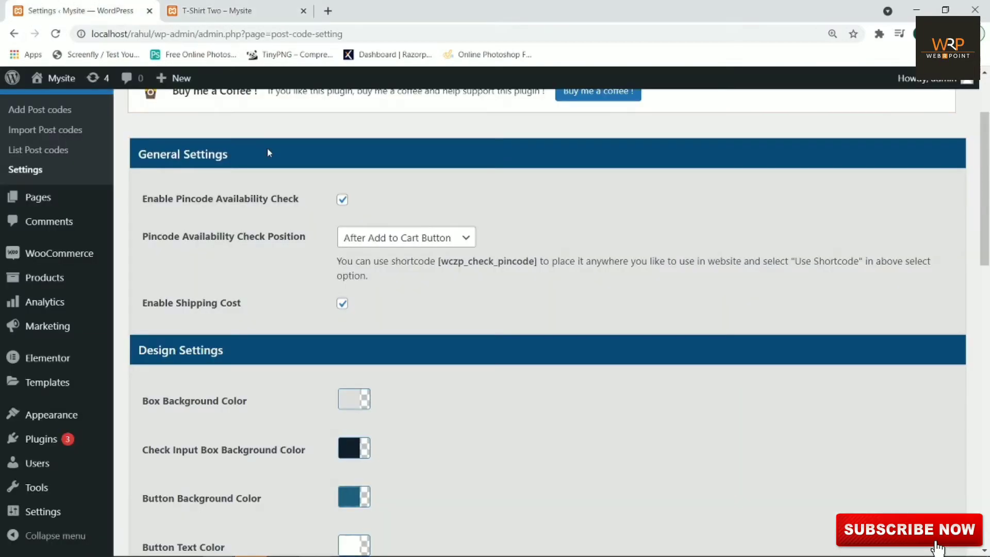
left_click(362, 240)
left_click(383, 280)
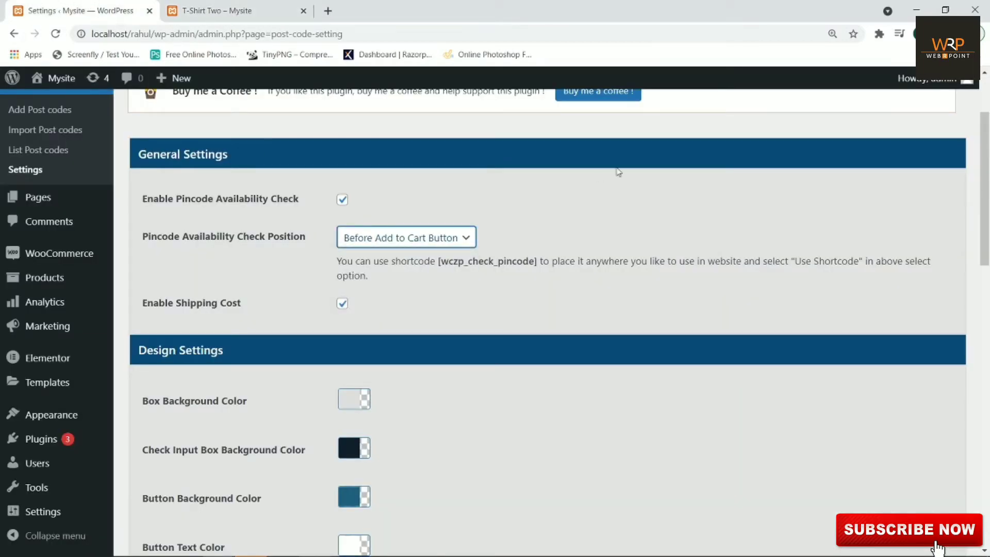
left_click_drag(987, 225, 987, 505)
left_click(230, 482)
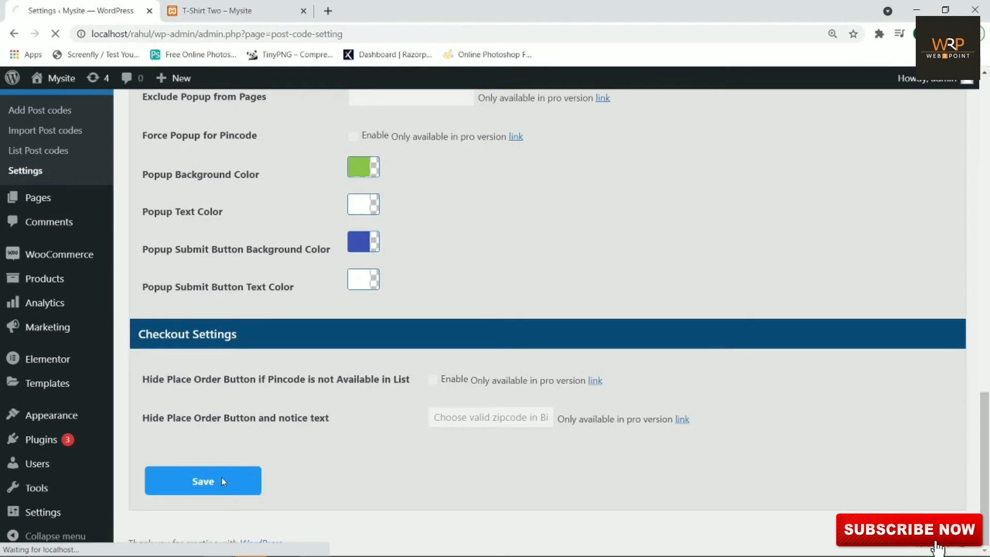
Reload the T-Shirt Two product page and examine where the pincode check box sits.
left_click(237, 11)
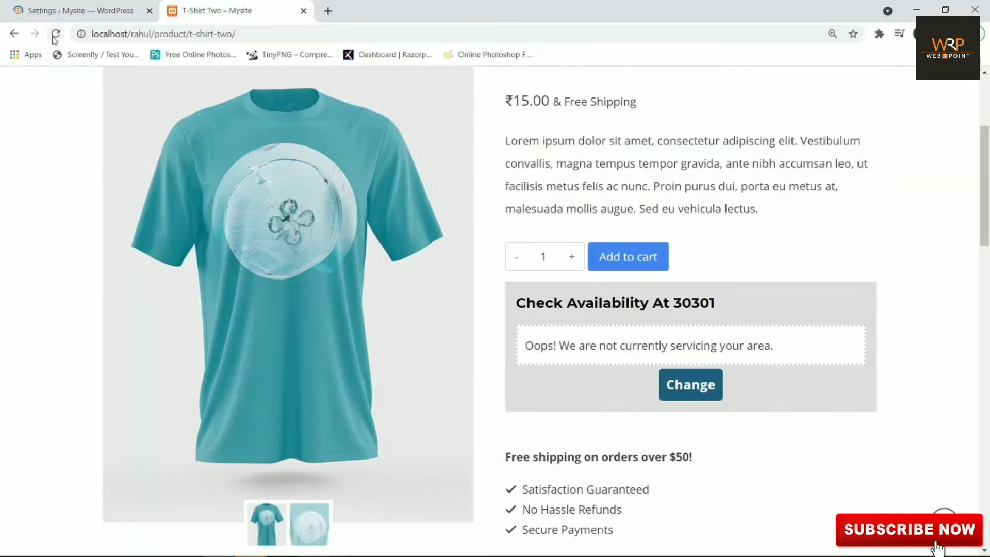
left_click(56, 33)
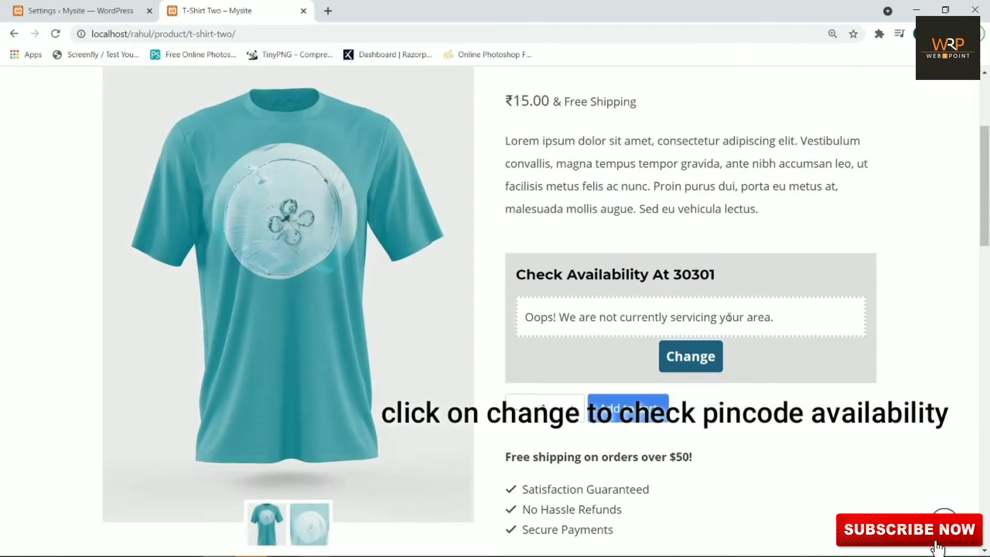
Set the Pincode Availability Check Position in the plugin's General Settings to After Add to Cart Button.
left_click(118, 6)
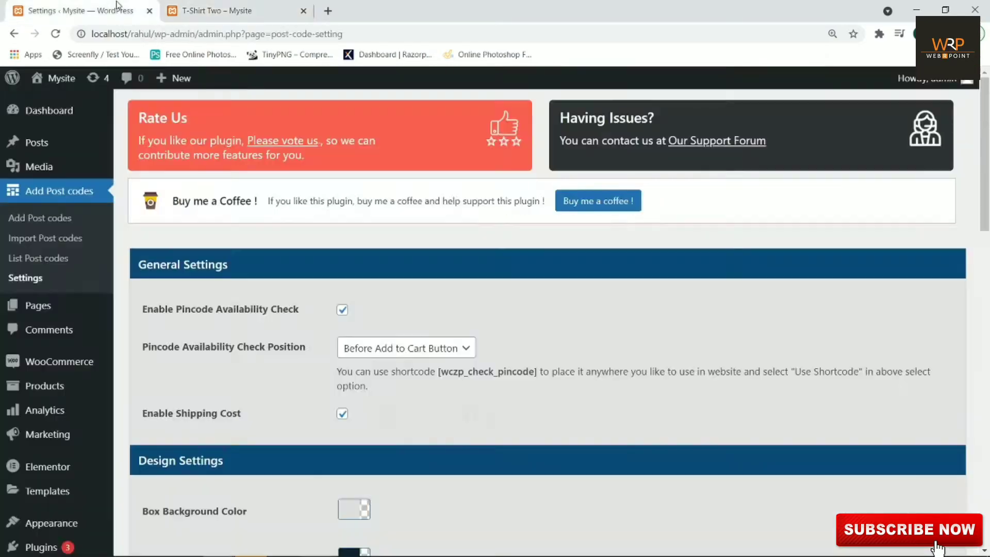
left_click(384, 350)
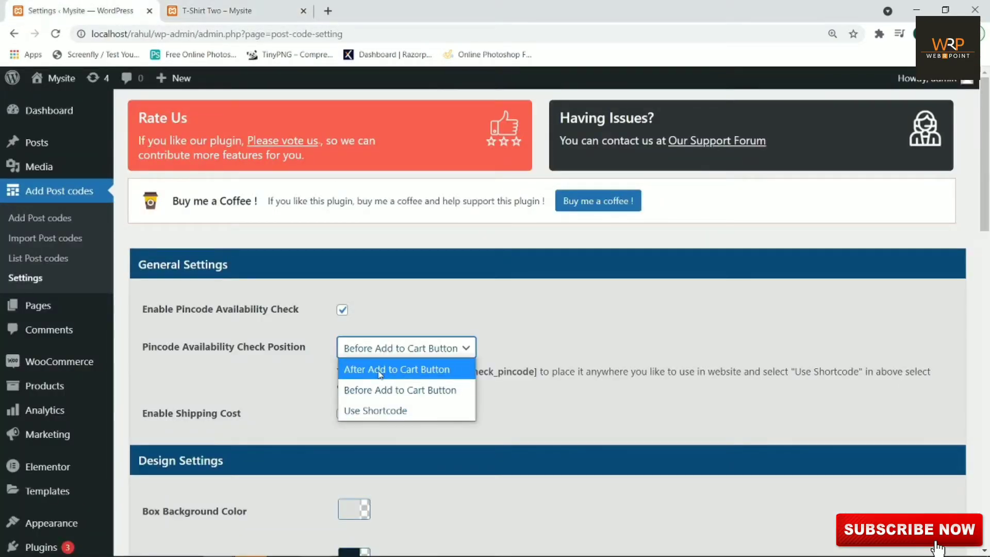
left_click(380, 370)
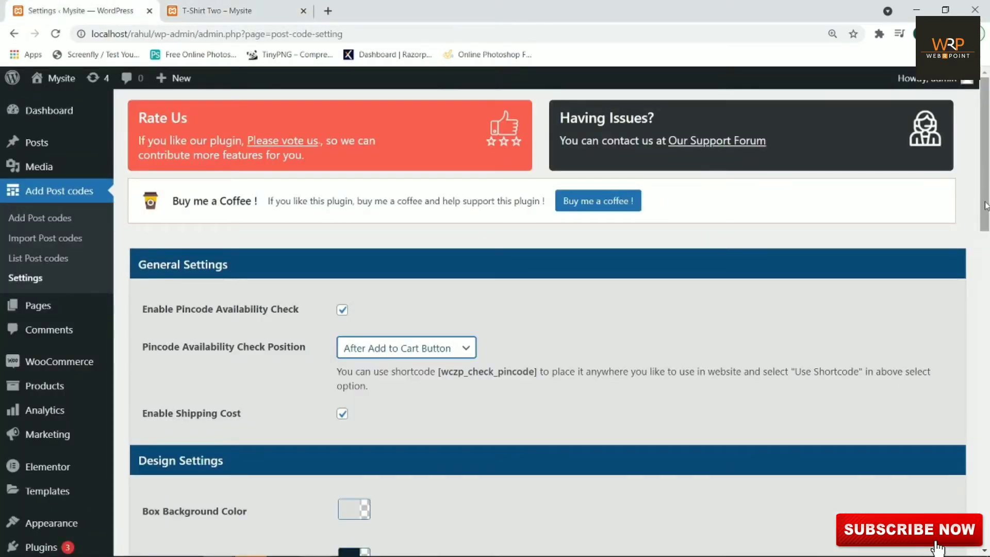
scroll(983, 200, "down", 3)
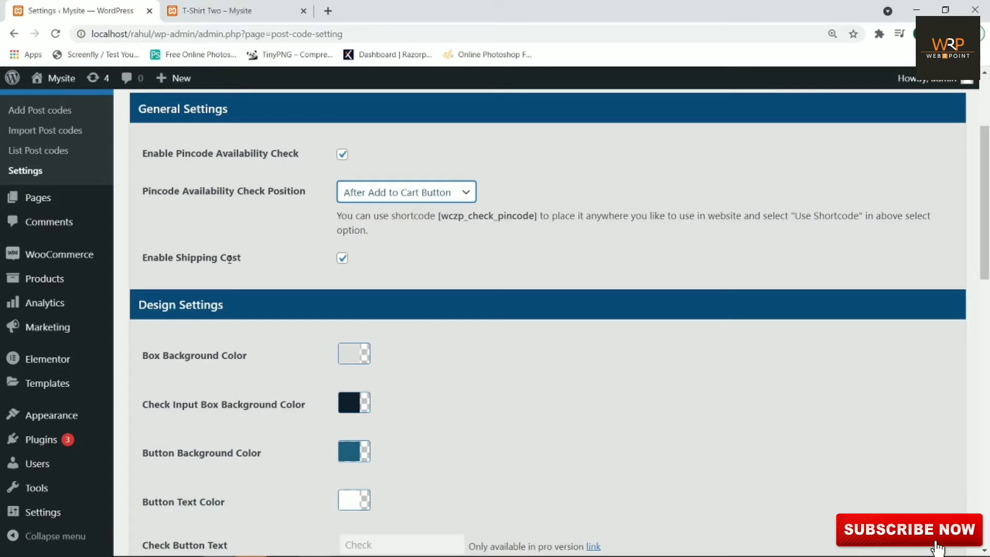
Check the pincode box on the T-Shirt Two page and set the Pincode Availability Check Position to Use Shortcode.
left_click(231, 10)
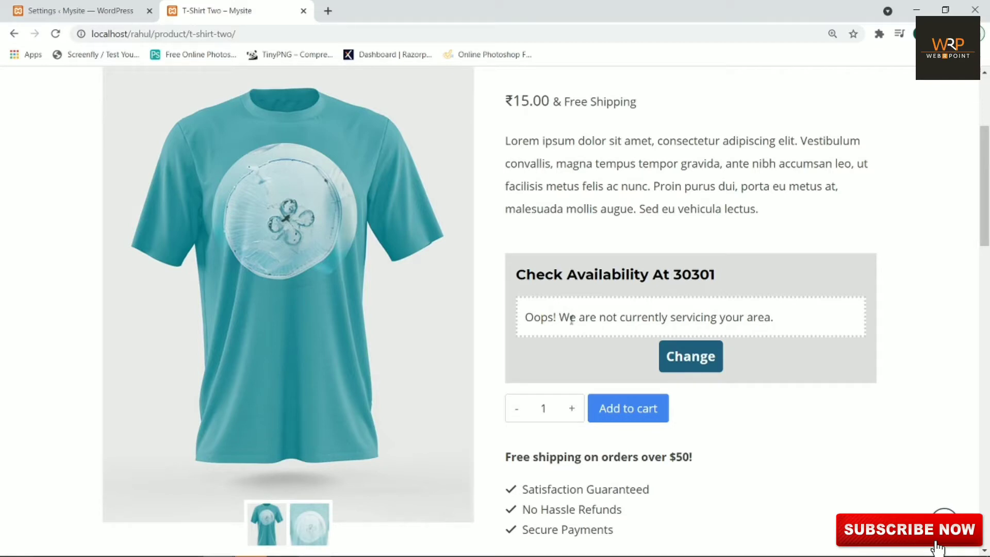
left_click(97, 13)
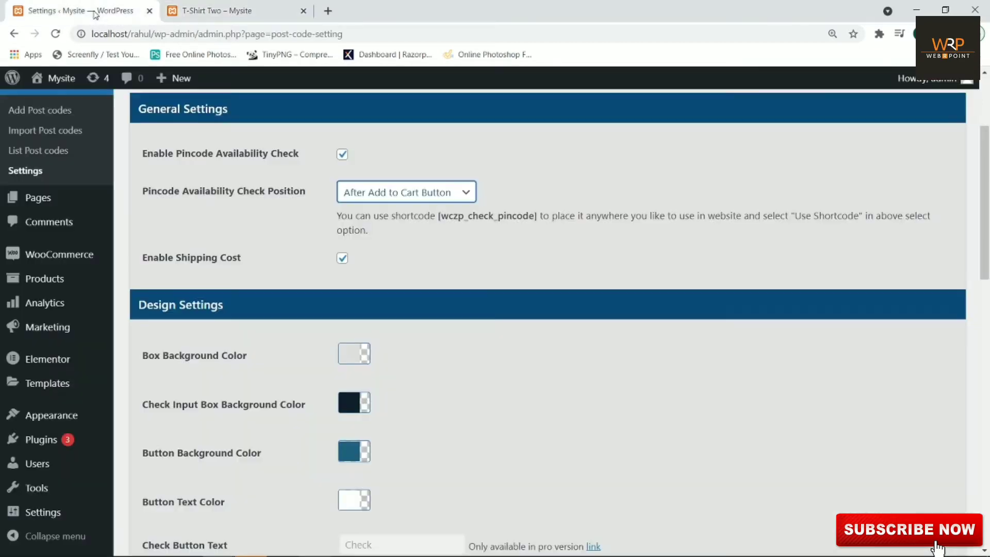
left_click(365, 266)
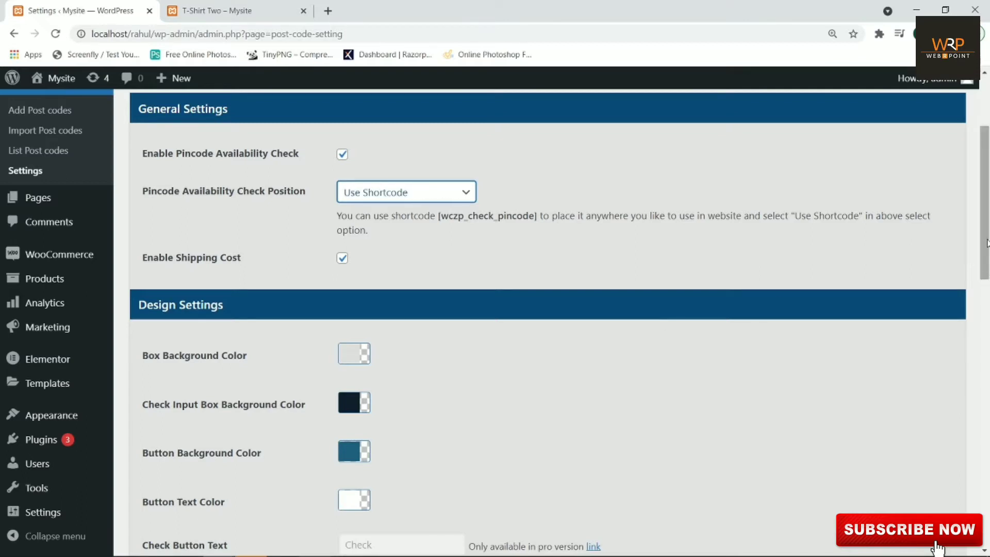
Open the store in a new tab and view the T-Shirt Two product page.
scroll(986, 242, "down", 3)
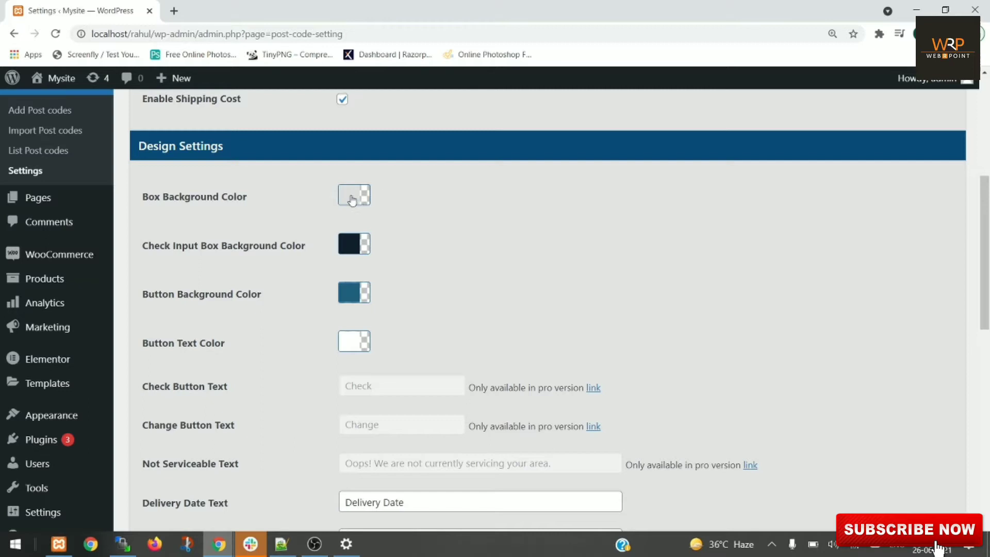
mouse_move(57, 78)
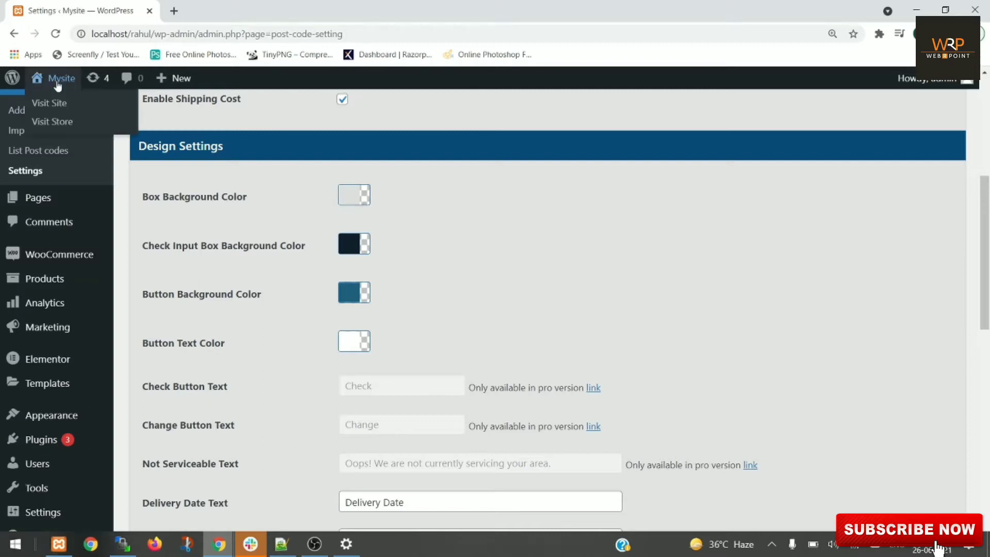
right_click(49, 119)
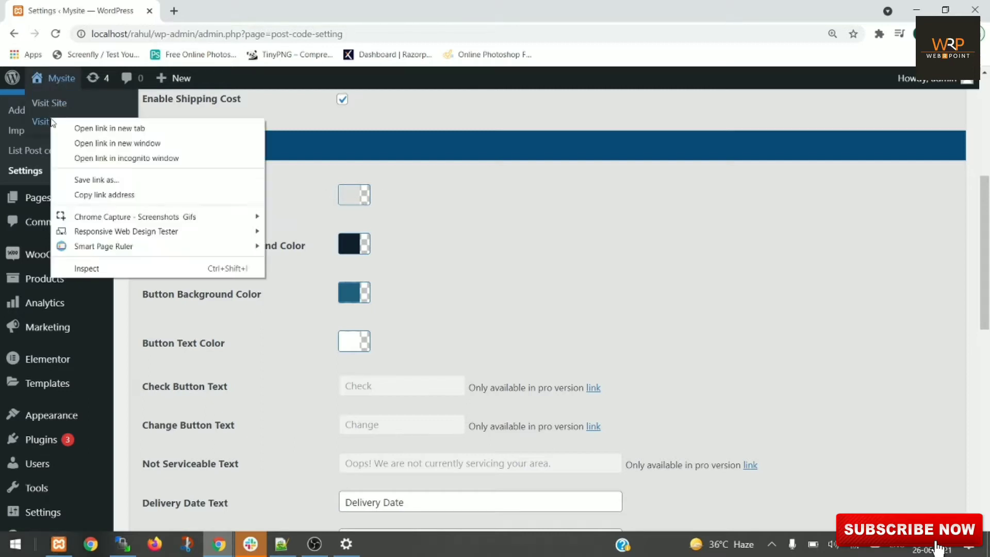
left_click(92, 132)
left_click(231, 10)
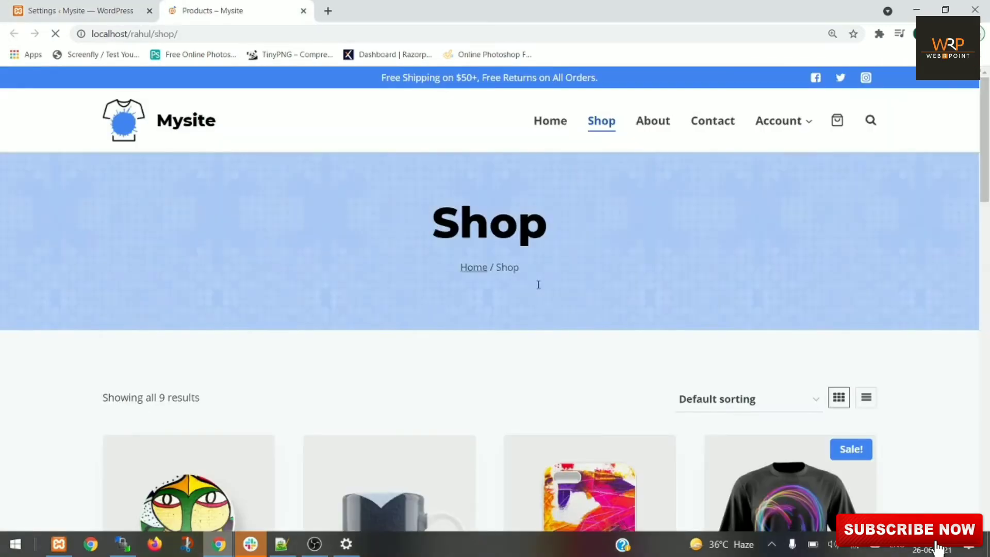
scroll(779, 248, "down", 12)
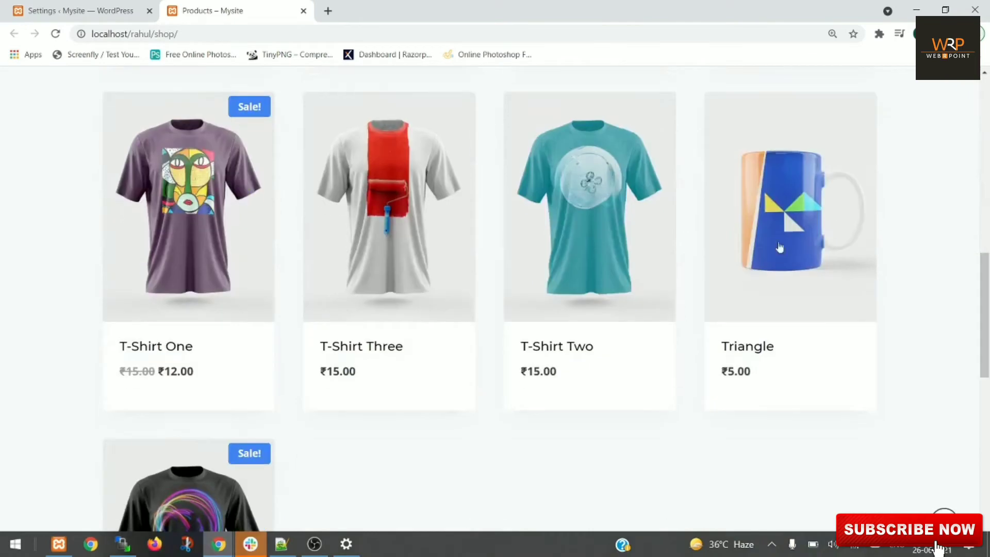
left_click(610, 193)
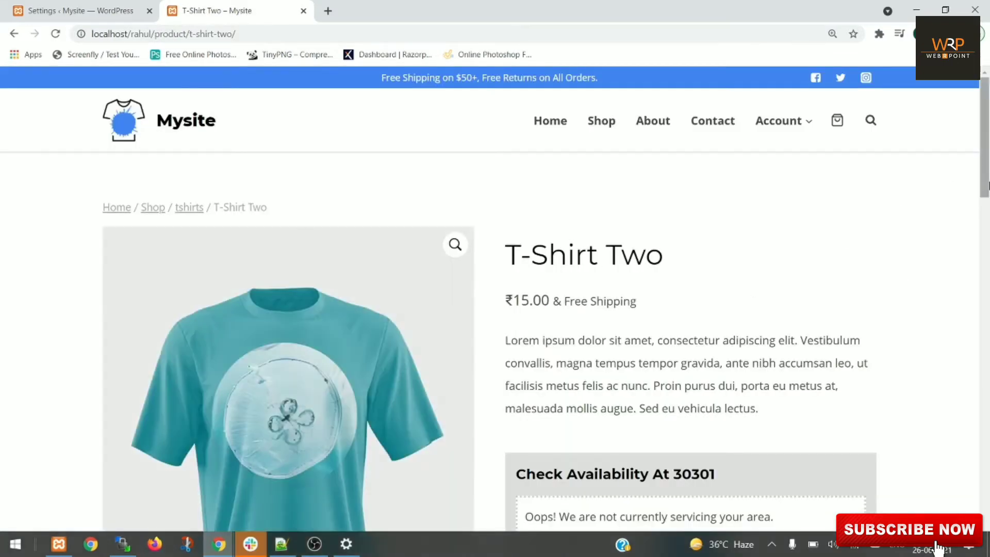
Compare the plugin's Design Settings colors with the pincode check box on the T-Shirt Two page.
key("ctrl+Page_Up")
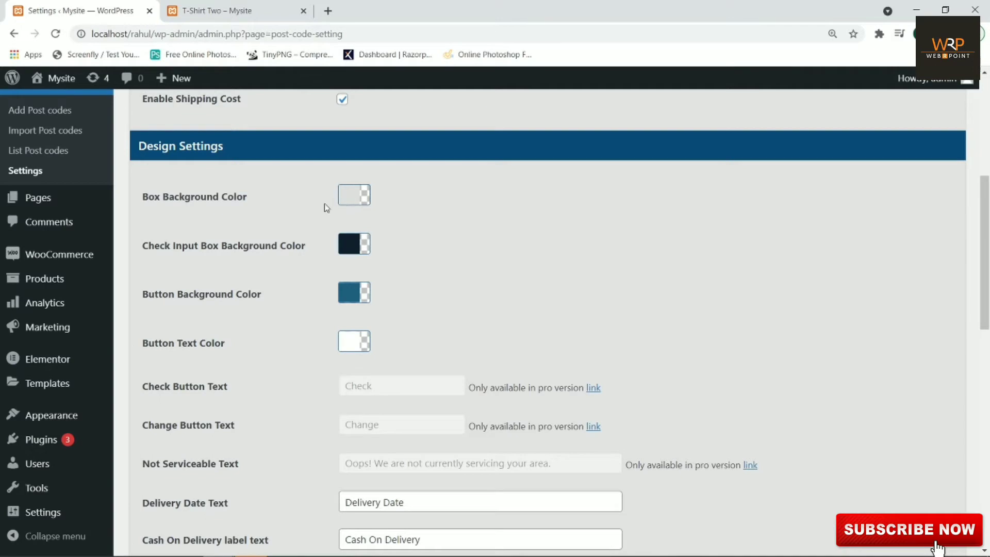
left_click(258, 11)
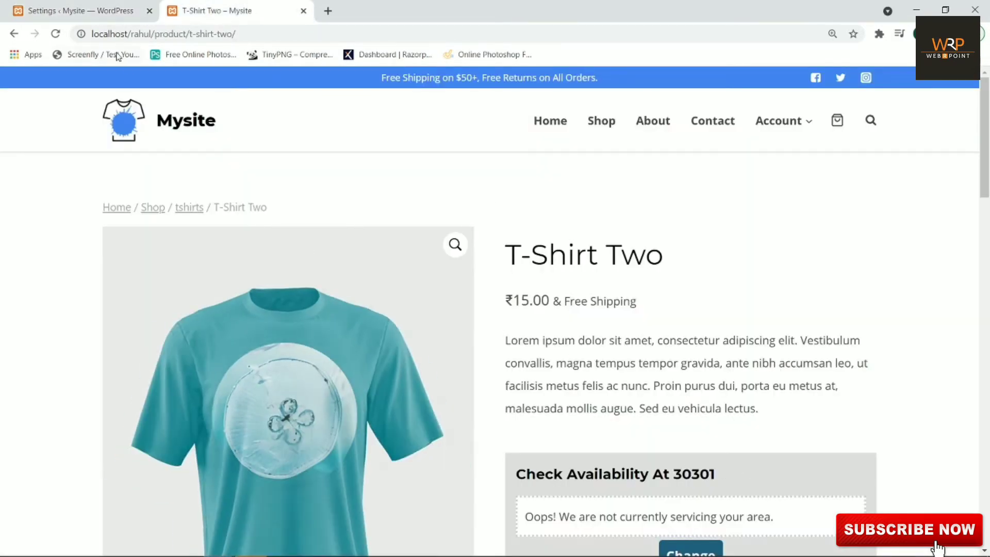
left_click(99, 8)
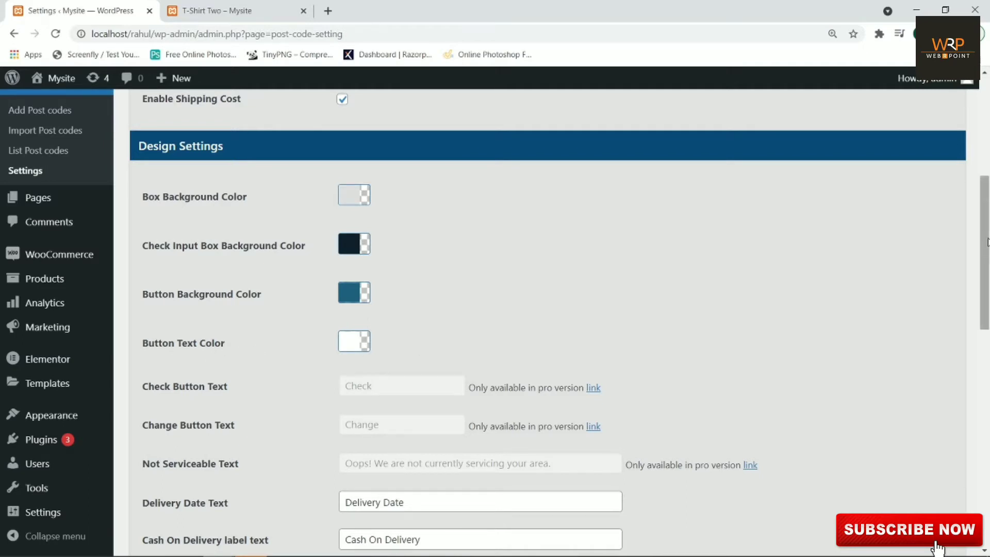
Disable Auto Load Popup in All Pages for the pincode check popup and save the plugin settings.
left_click_drag(988, 243, 987, 299)
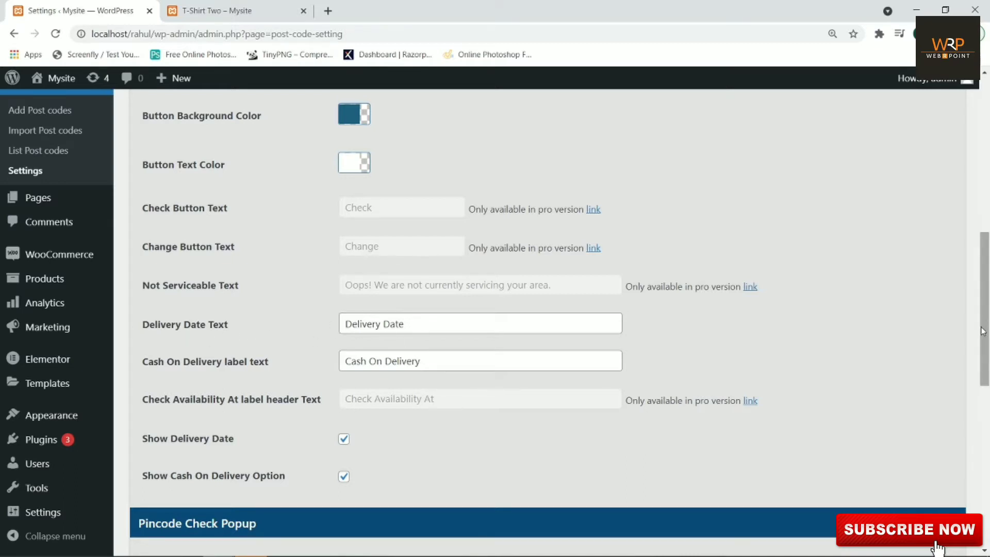
left_click_drag(982, 331, 981, 407)
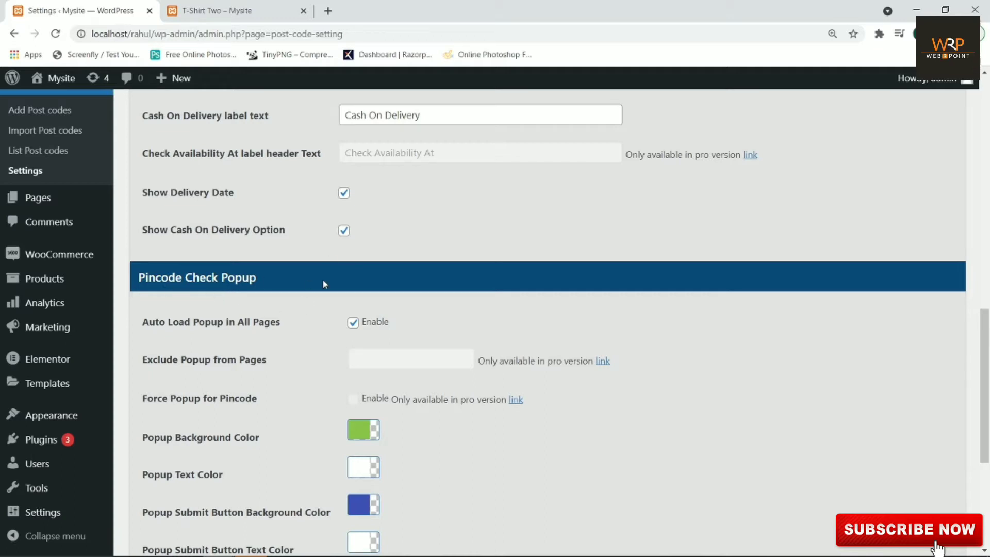
left_click_drag(981, 357, 981, 404)
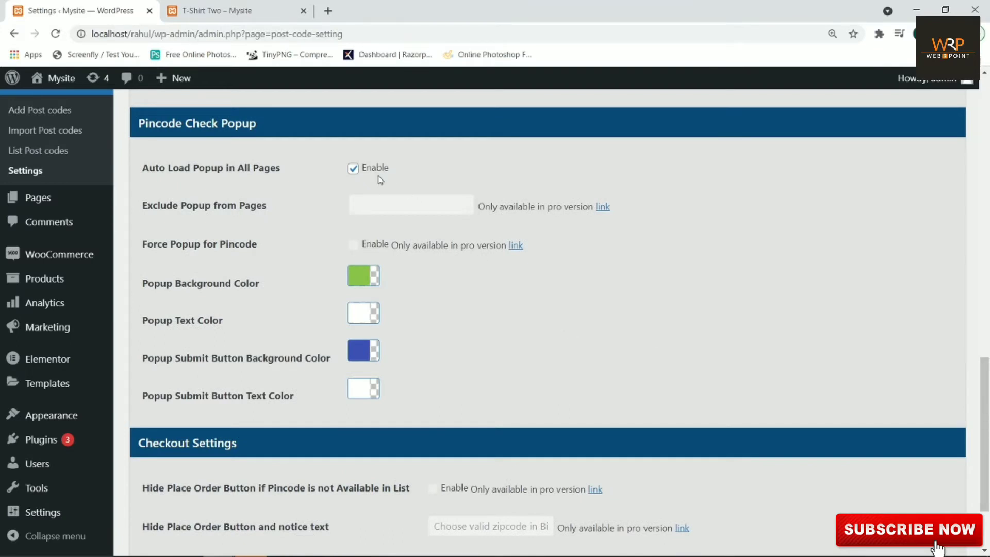
left_click(353, 168)
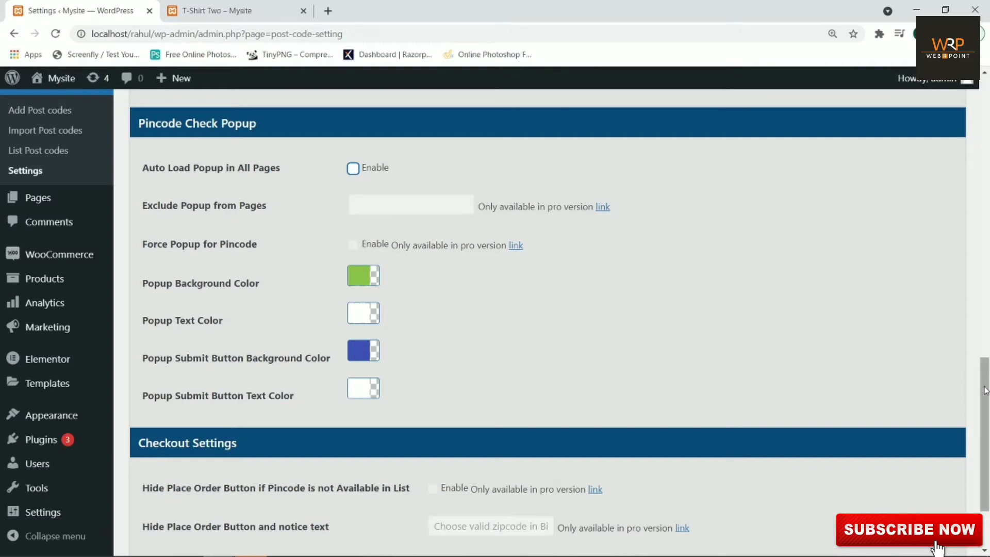
left_click_drag(985, 390, 985, 424)
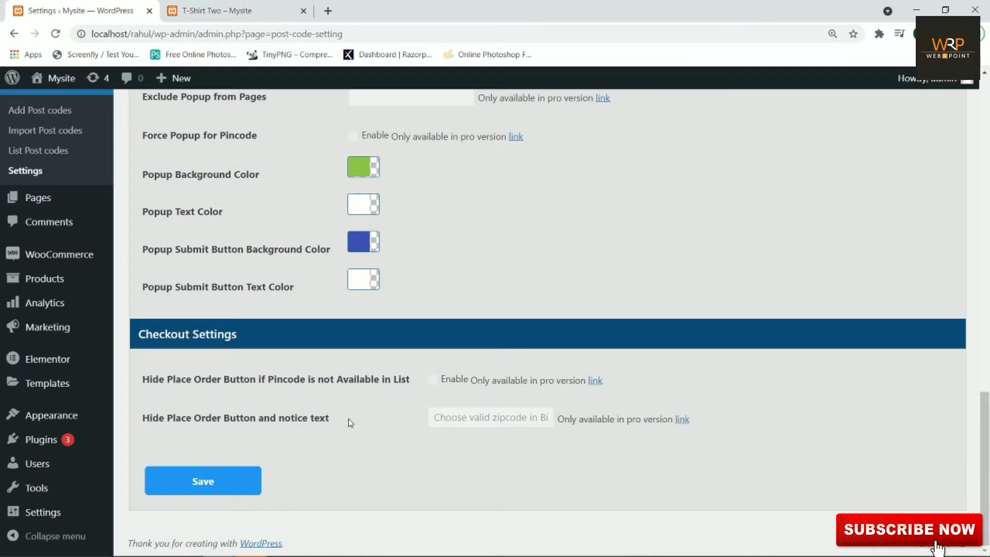
left_click(192, 488)
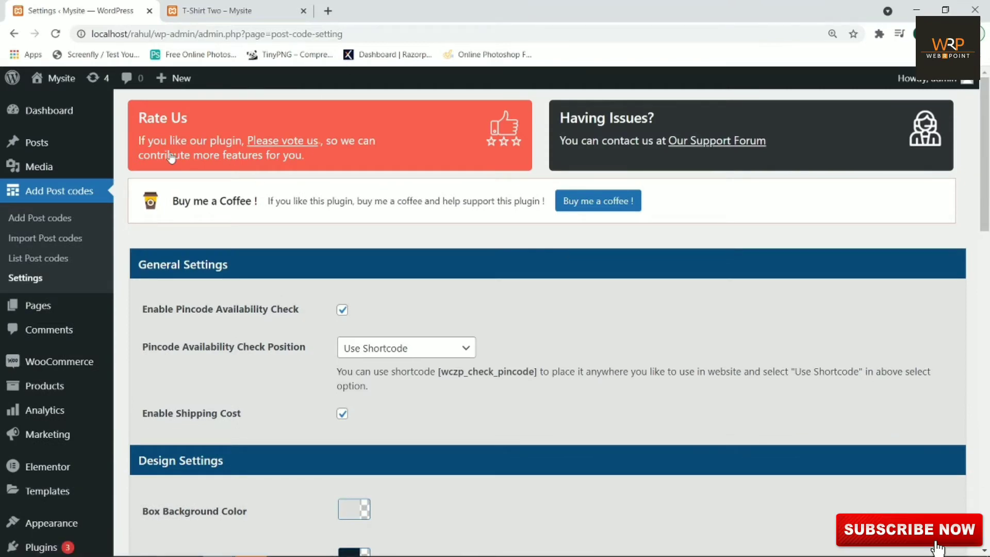
Set the Pincode Availability Check Position to After Add to Cart Button and save the plugin settings.
left_click(48, 226)
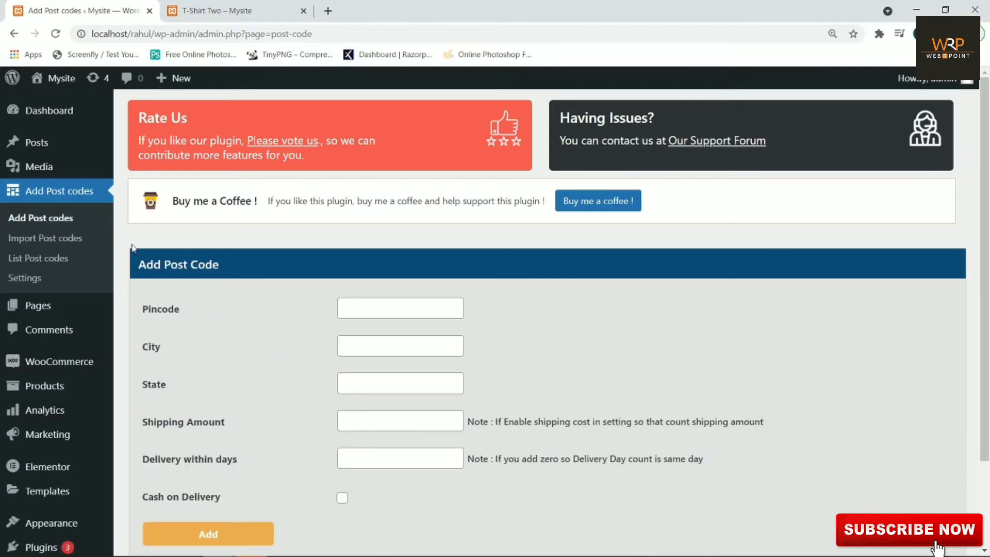
left_click(24, 280)
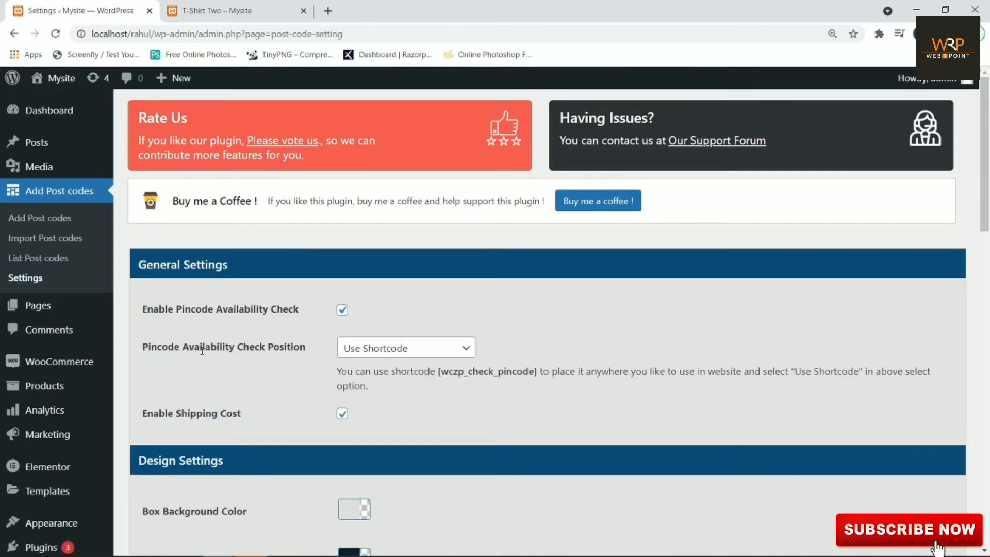
left_click(378, 352)
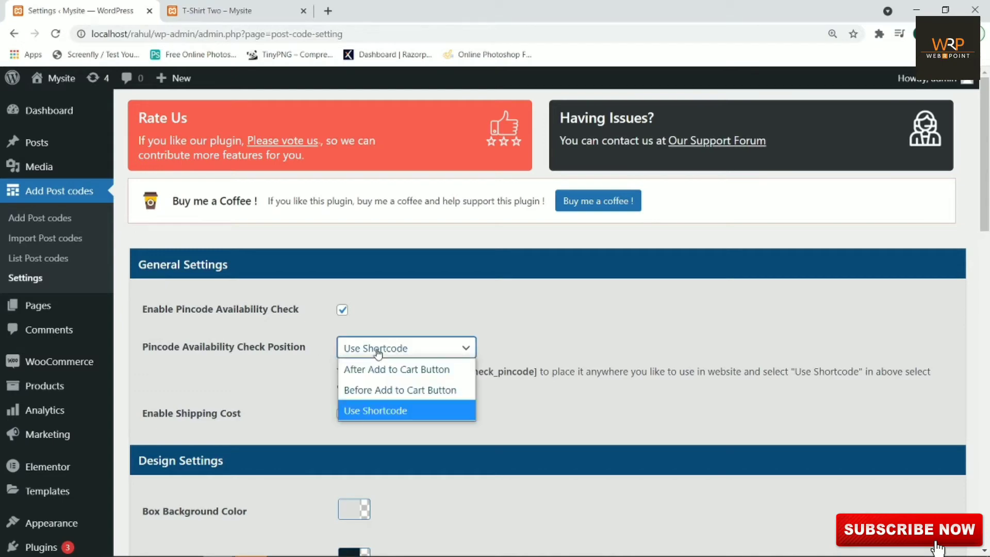
left_click(388, 374)
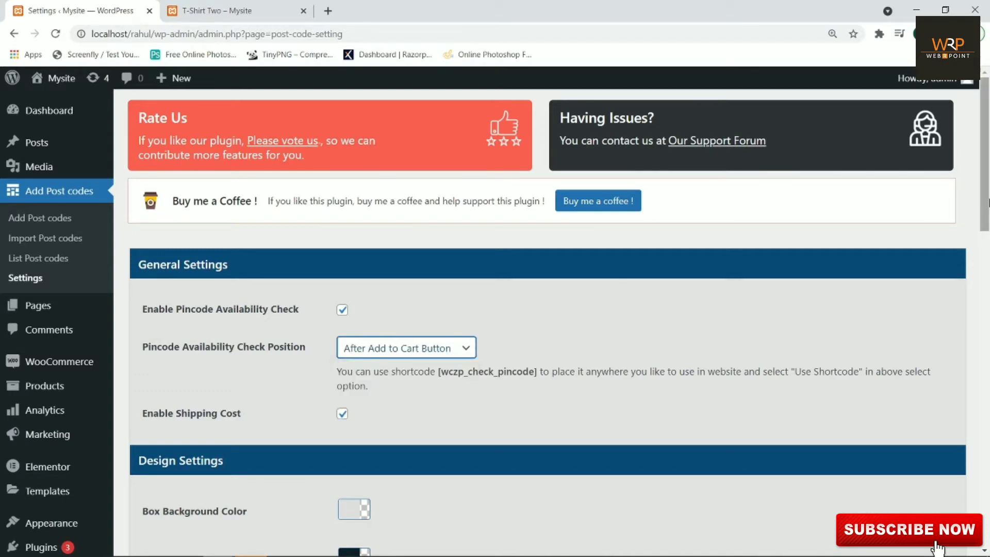
scroll(515, 309, "down", 20)
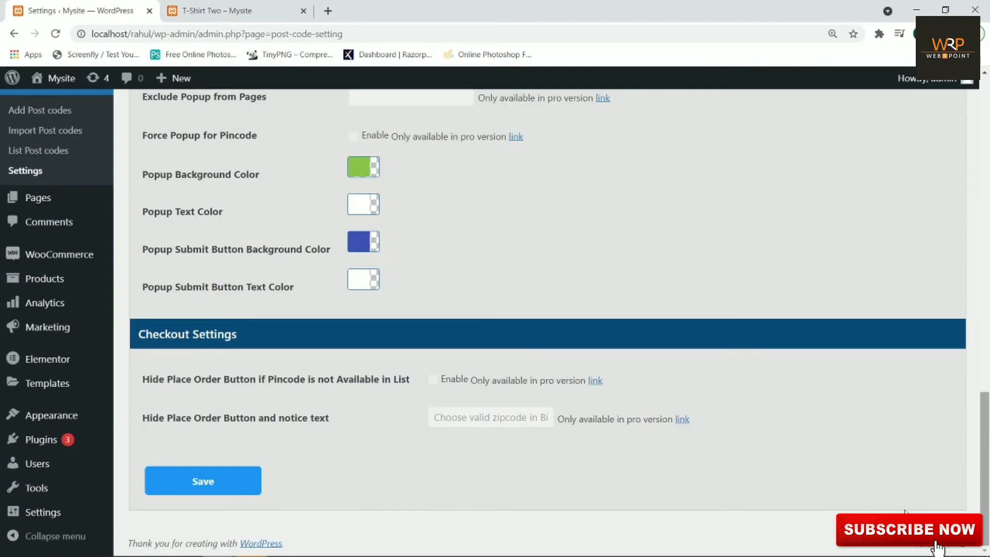
left_click(212, 478)
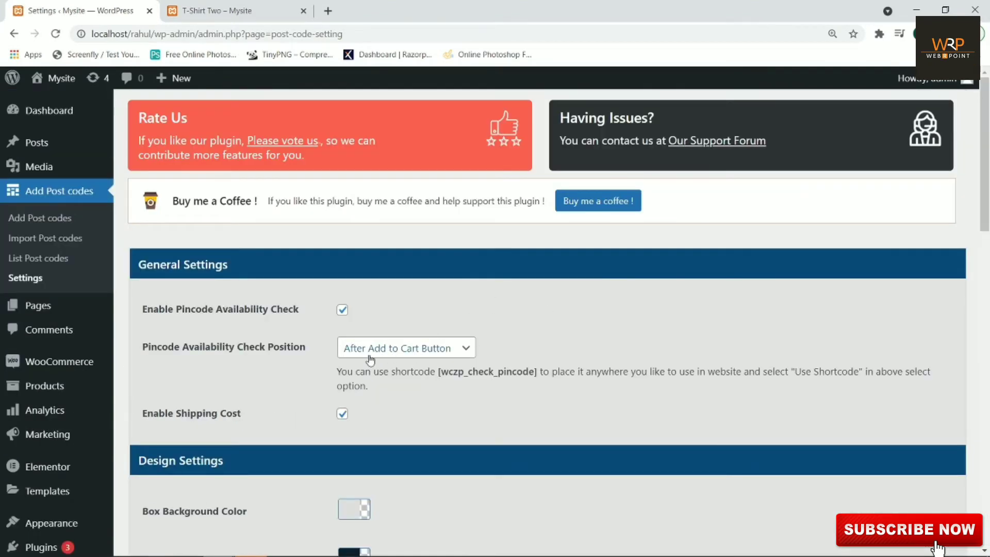
Open the plugin's Add Post codes form and enter 110059 as the pincode.
left_click(47, 223)
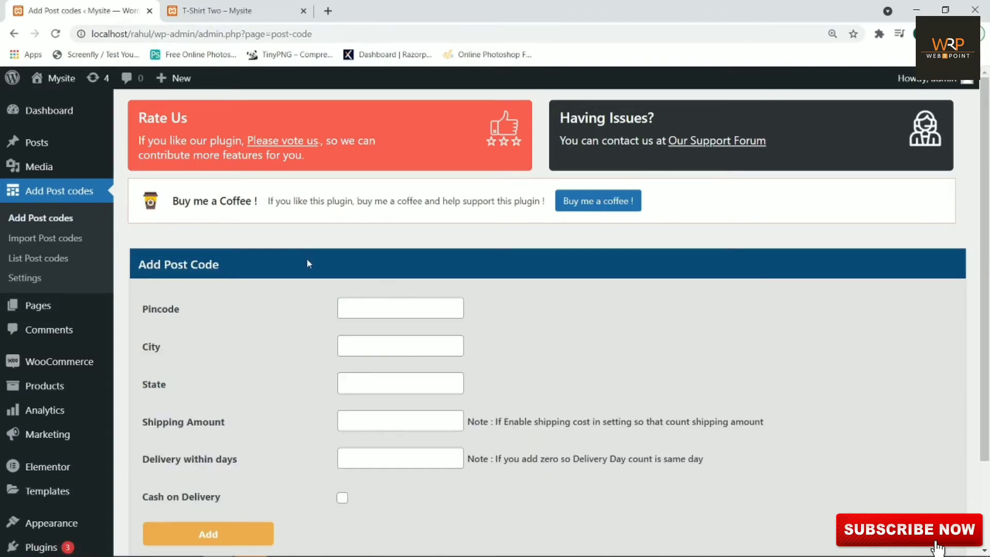
key("ctrl+plus")
key("ctrl+plus")
key("ctrl+plus")
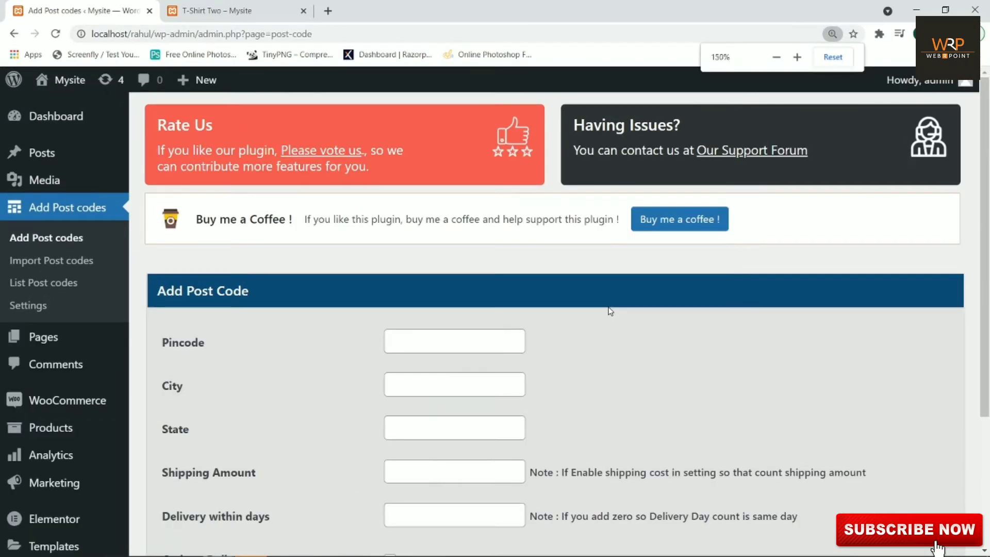
scroll(567, 324, "down", 4)
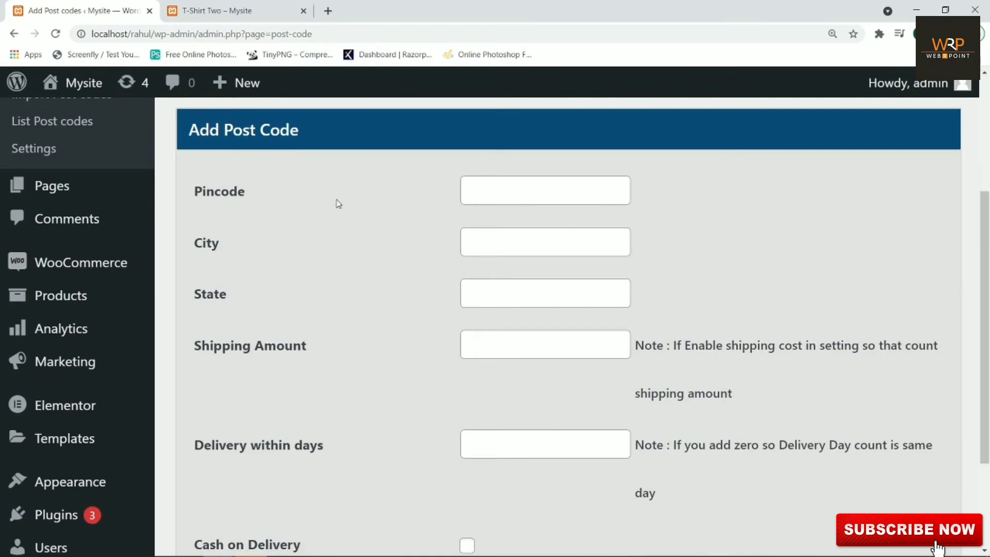
left_click(533, 193)
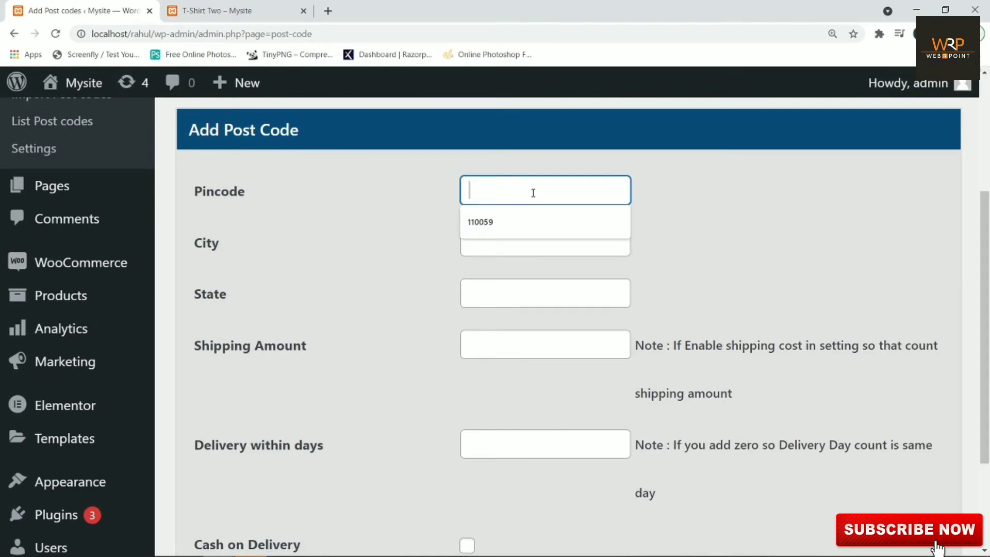
key("Down")
left_click(775, 221)
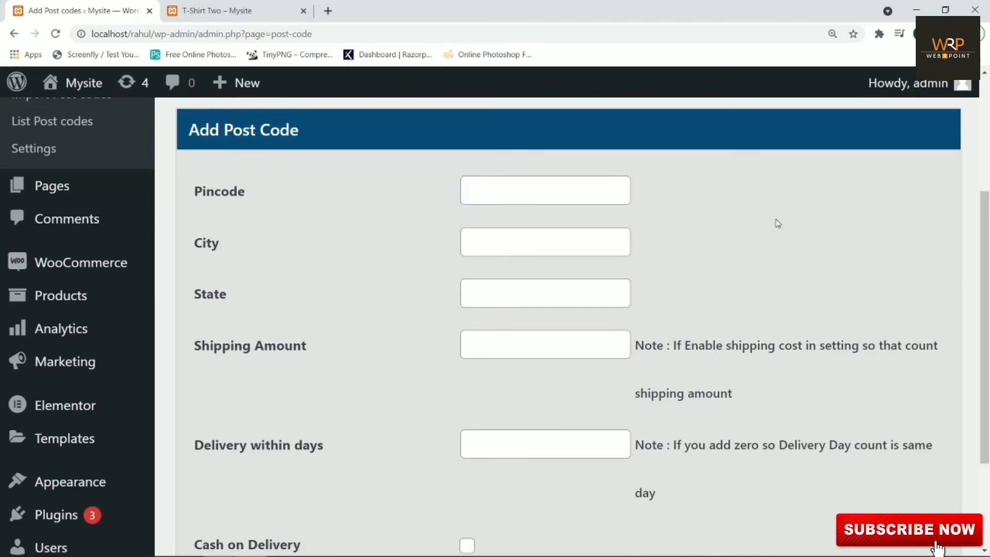
left_click(482, 186)
type("121")
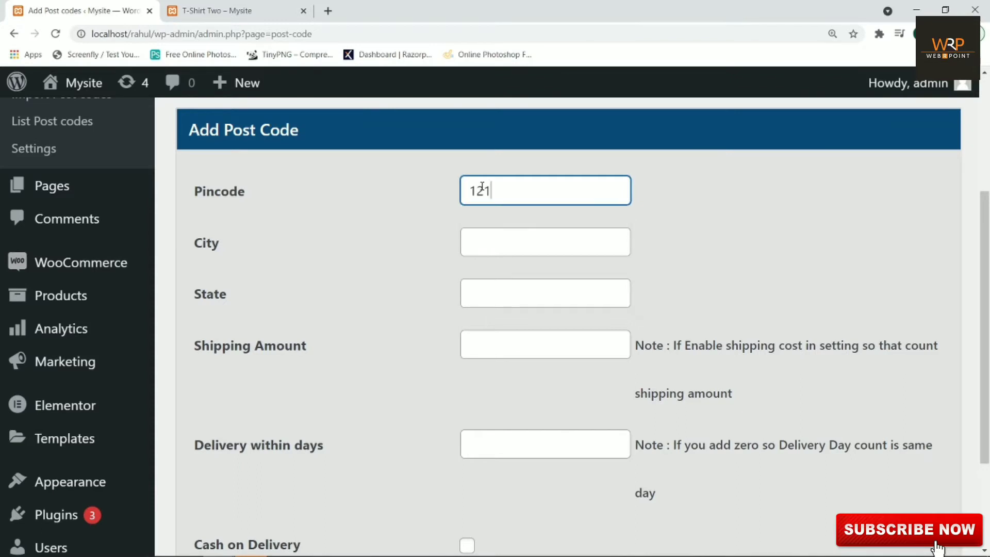
key("BackSpace")
type("10059")
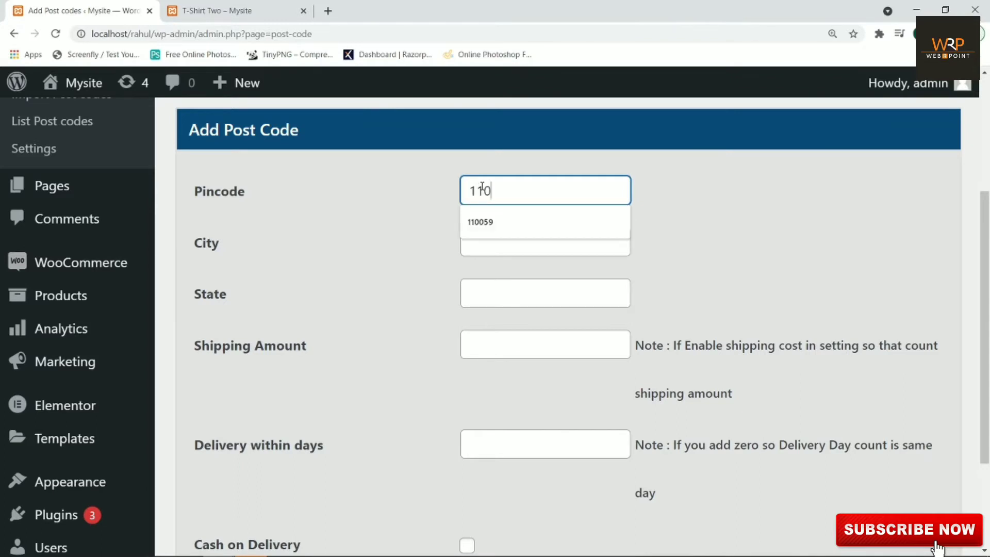
Fill in the new post code's city as "west delhi" and its state as "delhi".
left_click(541, 240)
type("wes")
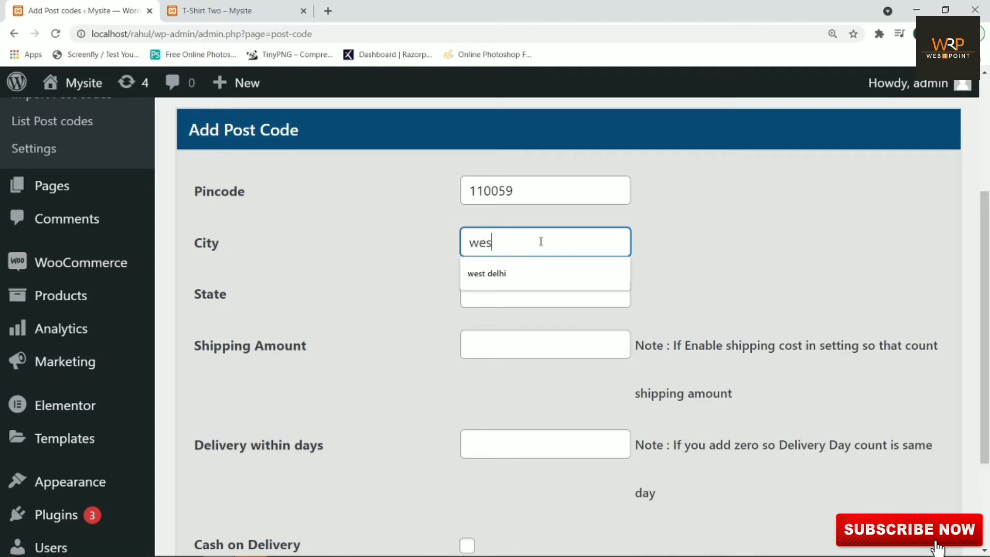
type("t delhi")
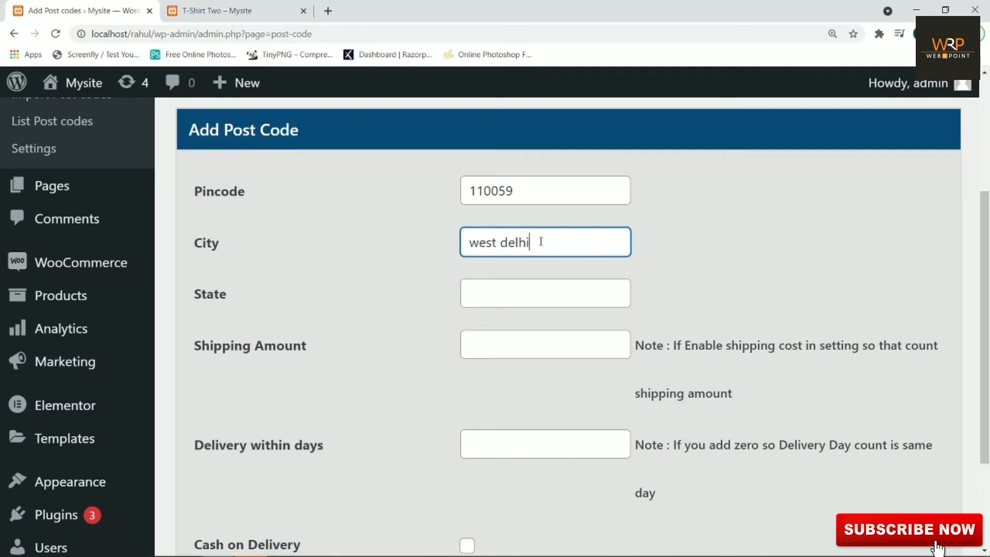
left_click(744, 274)
left_click(582, 291)
type("delhi")
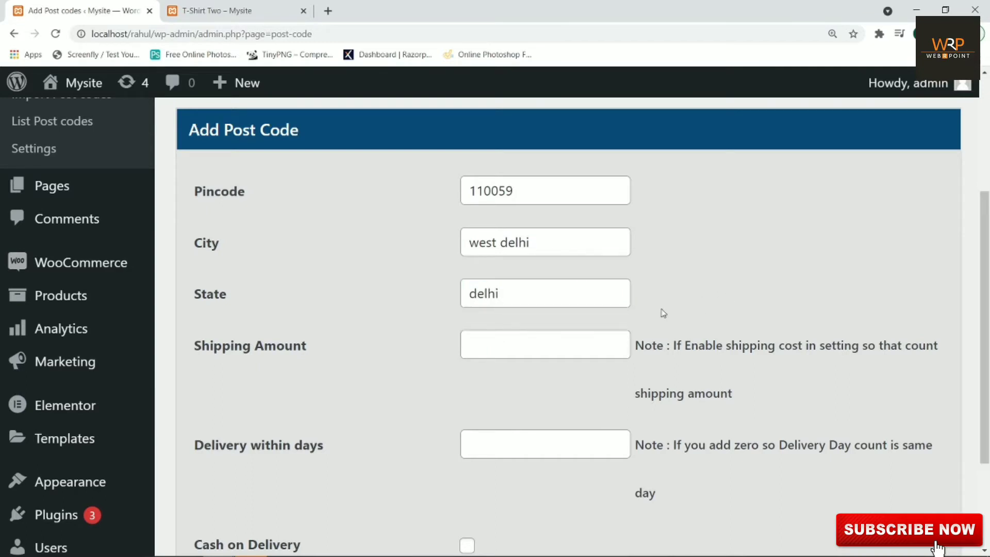
Set the post code's shipping amount to 50 and its delivery time to within 3 days.
left_click(566, 344)
type("50")
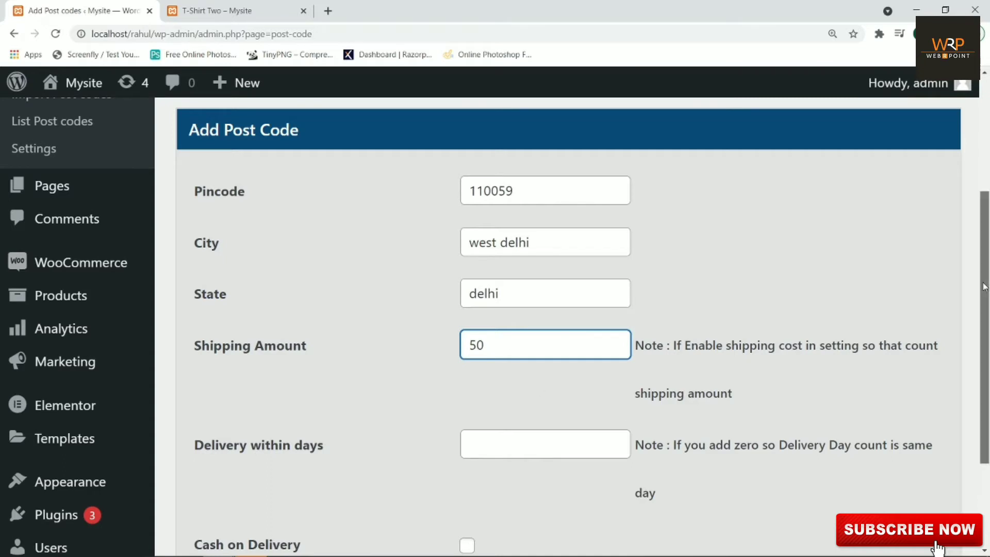
scroll(984, 319, "down", 1)
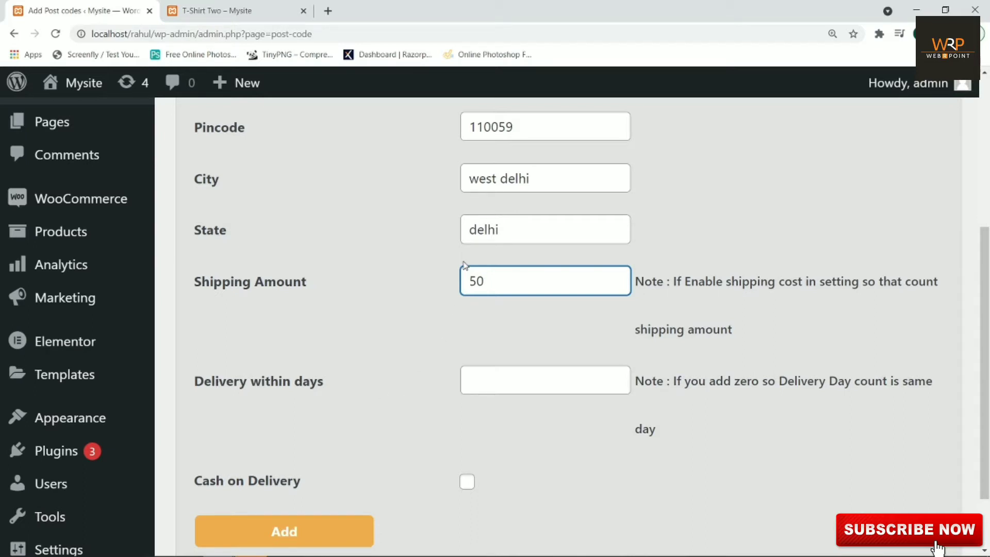
left_click_drag(535, 124, 461, 119)
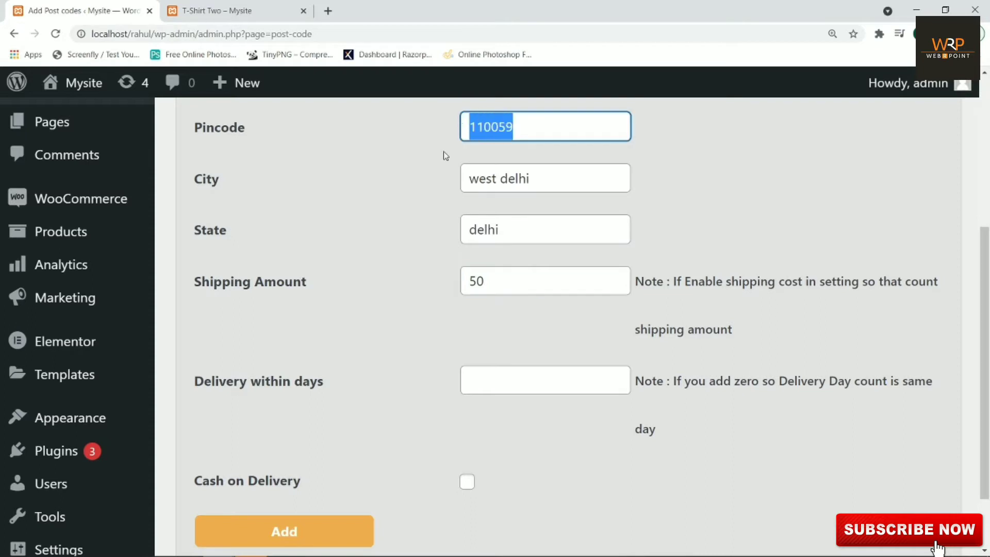
left_click(481, 388)
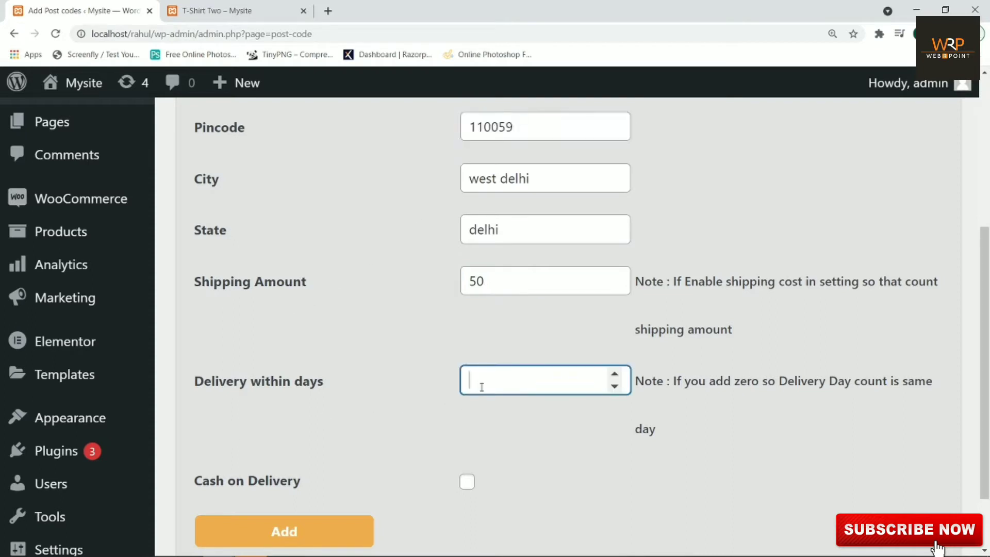
type("3")
Enable Cash on Delivery for the post code and add the entry.
left_click_drag(191, 483, 303, 474)
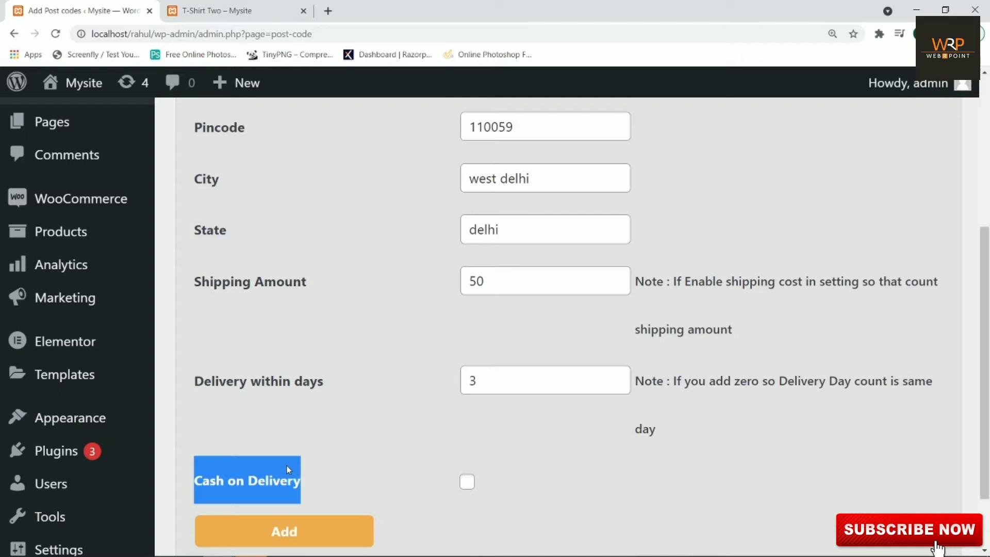
left_click(467, 484)
left_click_drag(985, 304, 984, 338)
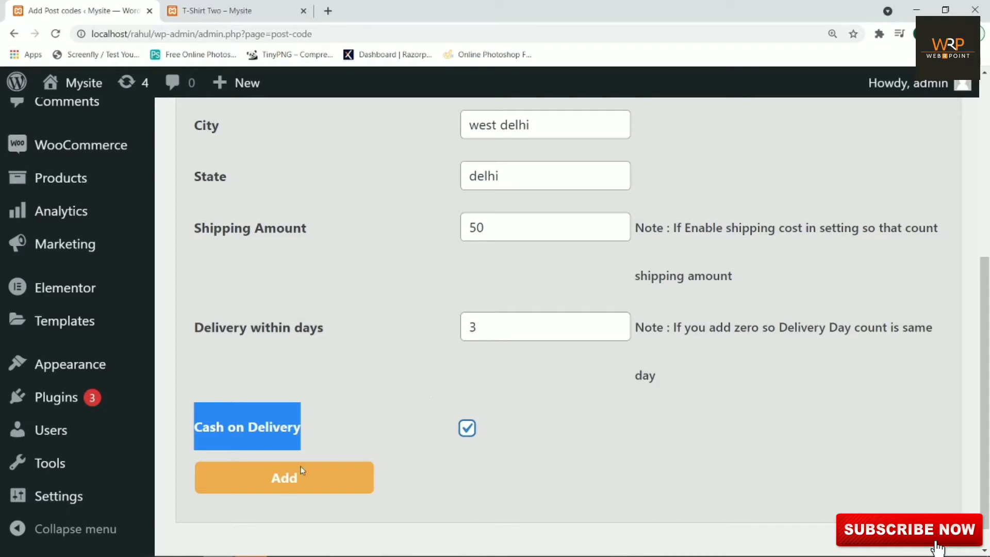
left_click(283, 481)
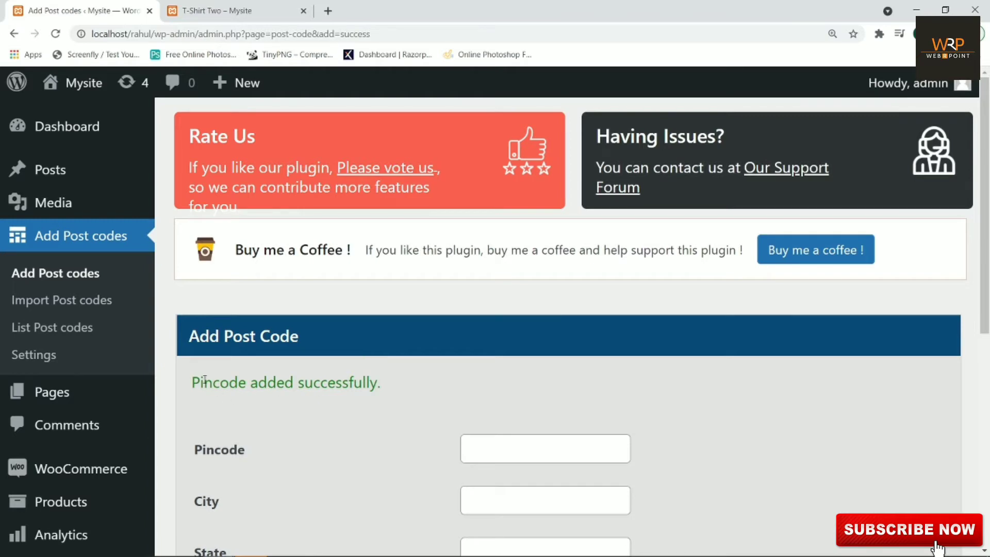
left_click_drag(192, 382, 392, 392)
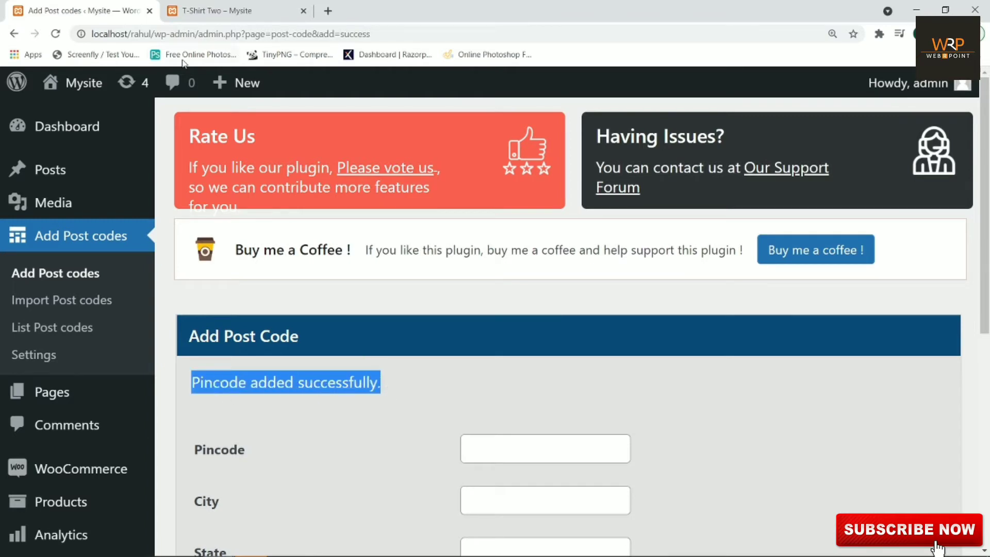
Reload the T-Shirt Two product page at default zoom and examine its pincode availability box.
left_click(241, 15)
left_click(57, 34)
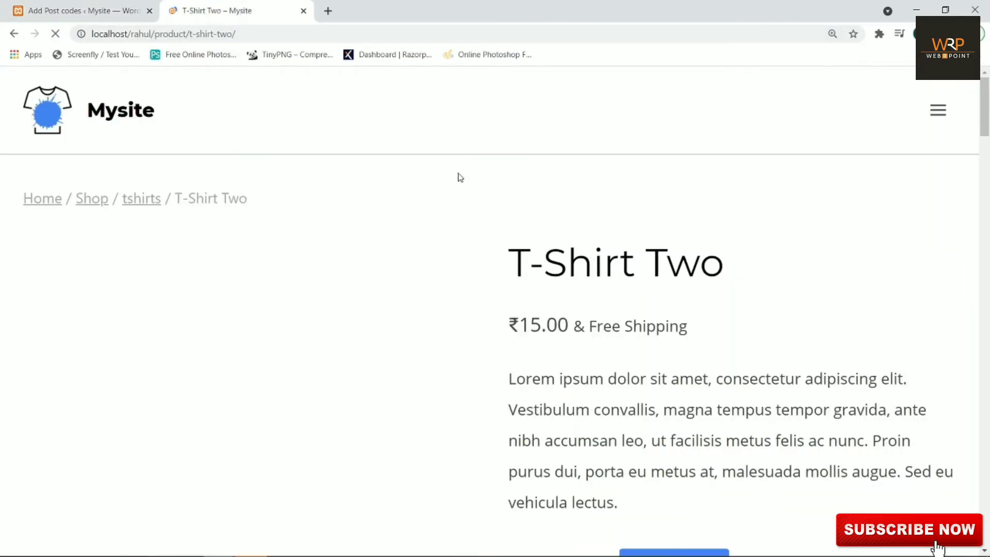
key("ctrl+0")
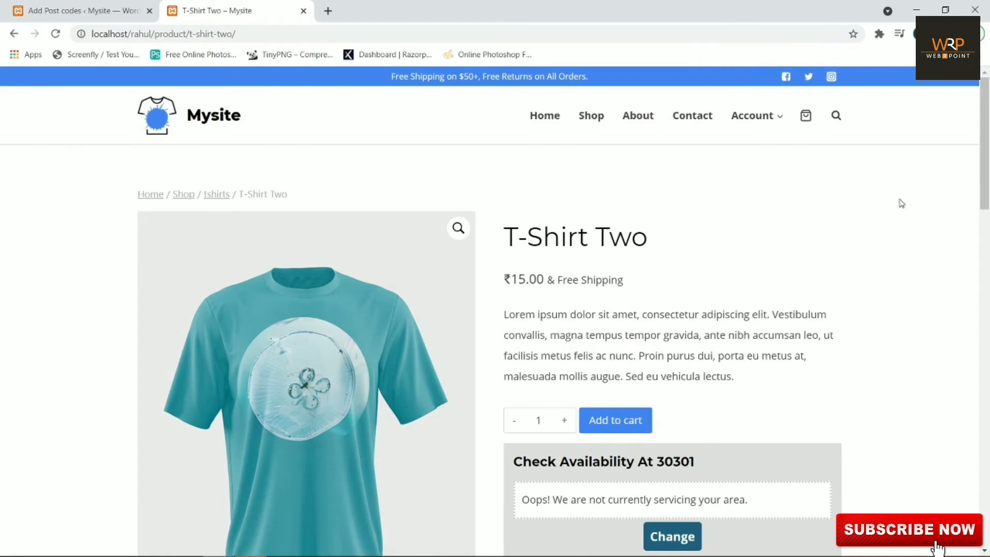
scroll(986, 151, "down", 2)
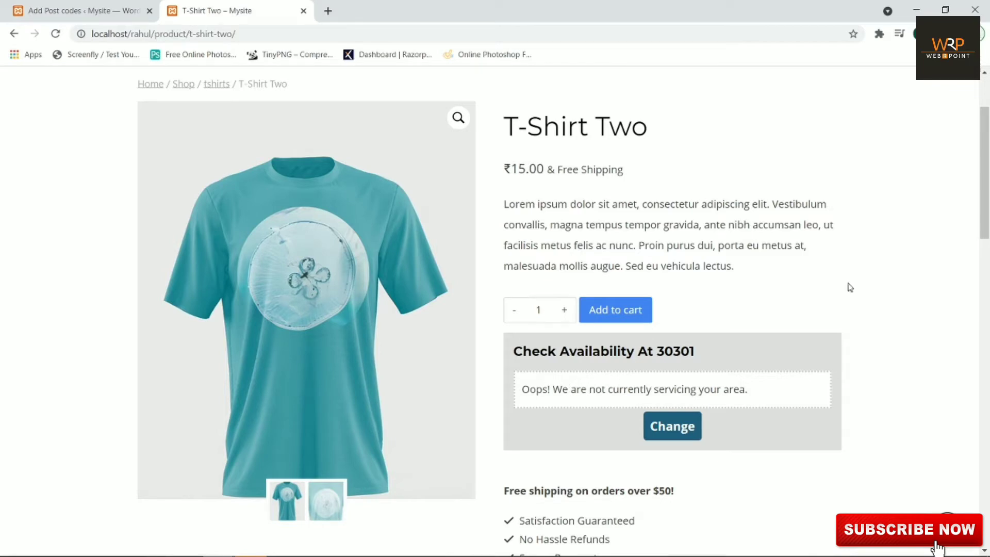
scroll(760, 225, "down", 2)
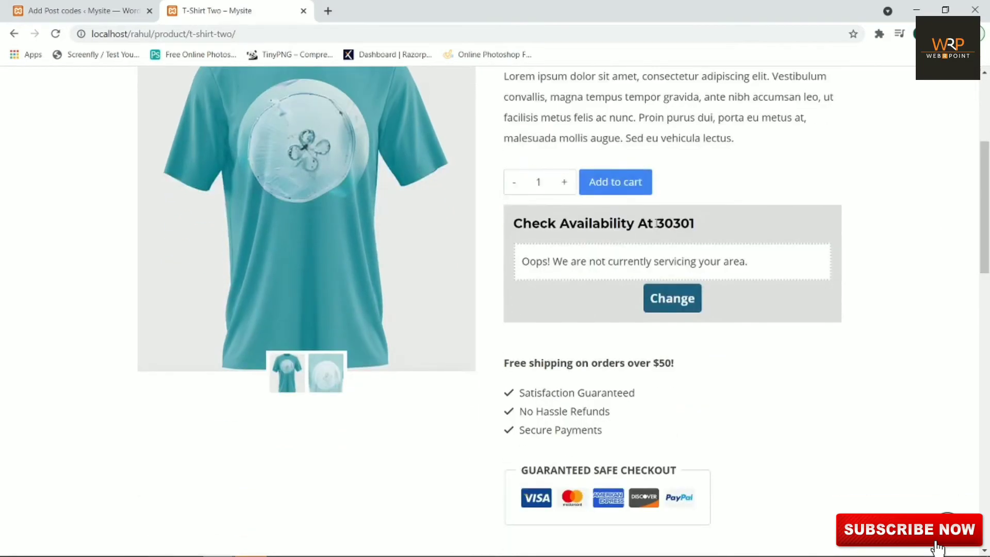
Change the pincode on the T-Shirt Two page to 110059 and check its delivery availability.
left_click(665, 298)
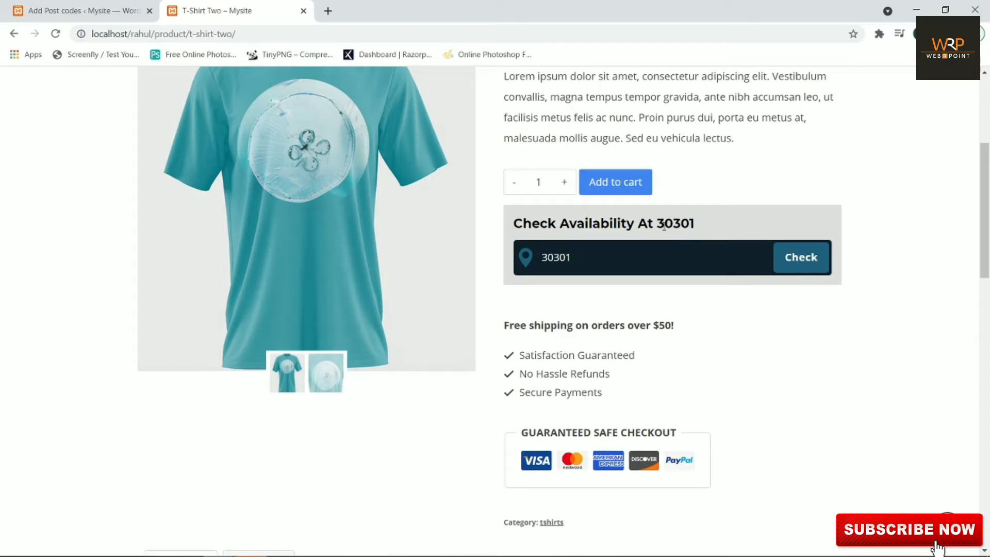
left_click(606, 253)
left_click_drag(651, 260, 525, 266)
key("BackSpace")
left_click(796, 261)
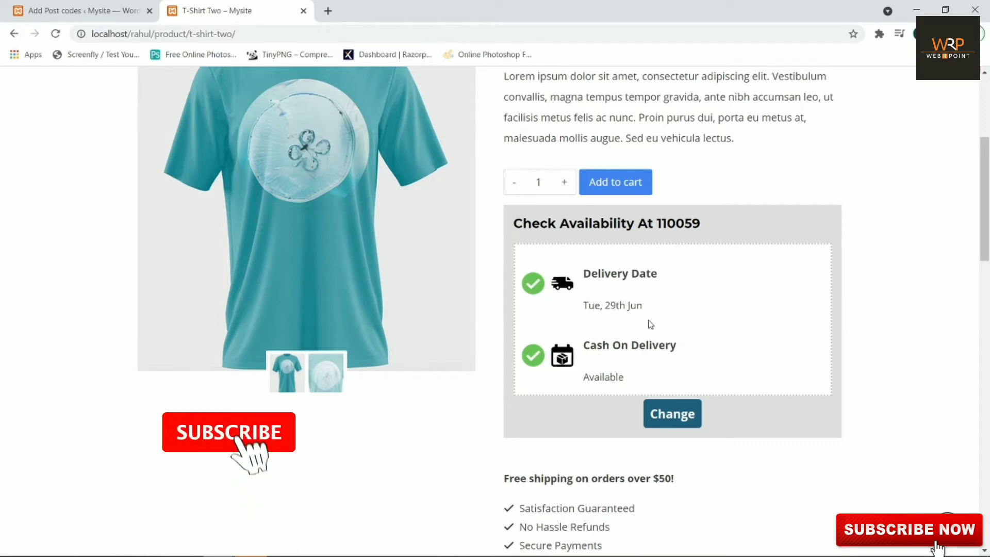
Check delivery availability on the product page for pincode 110058, which was not added to the plugin.
left_click(672, 414)
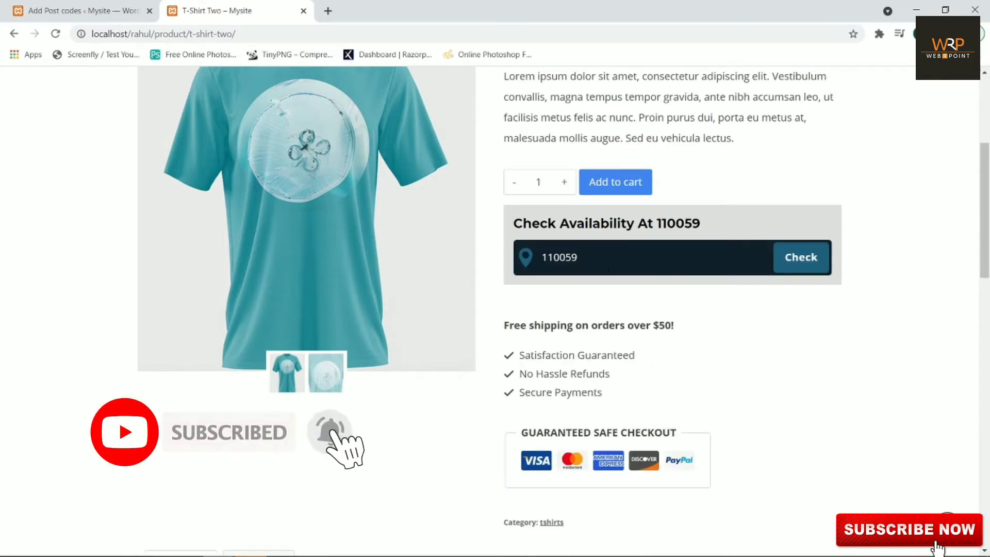
key("BackSpace")
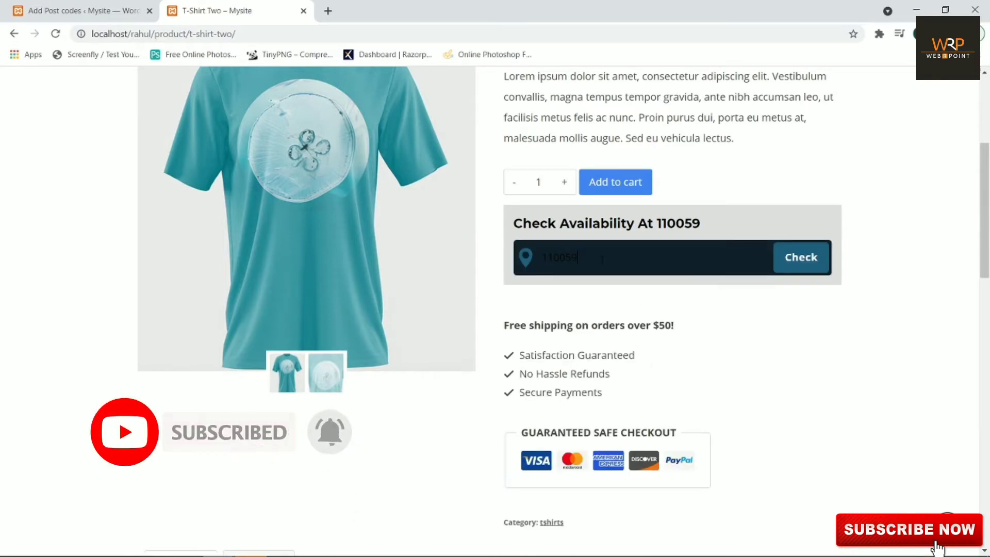
type("8")
left_click(814, 263)
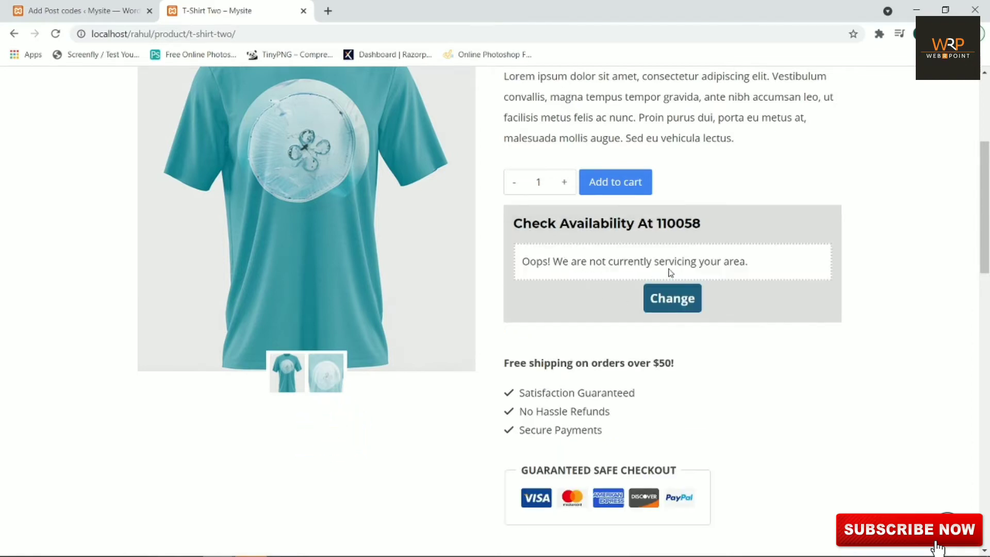
left_click_drag(658, 222, 734, 222)
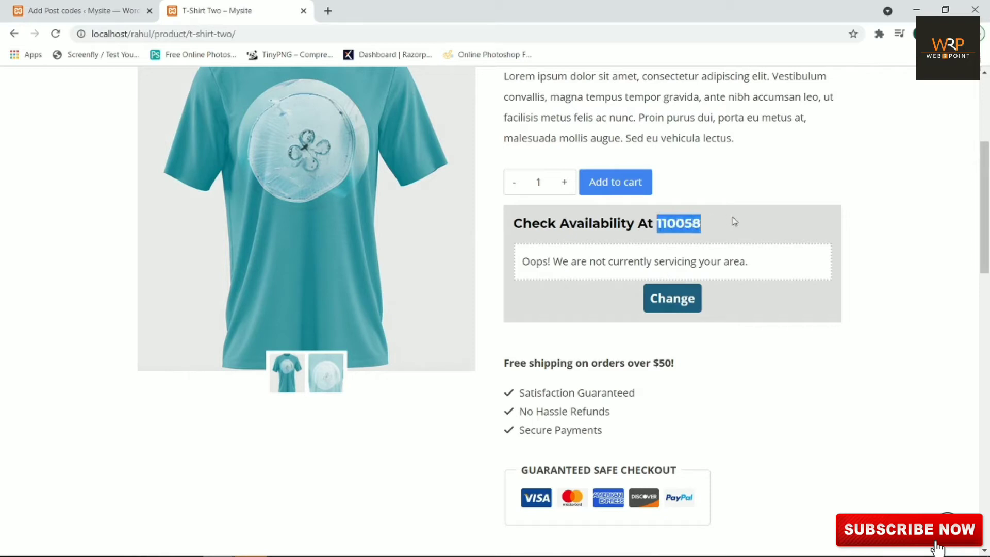
Switch the product page's availability check back to pincode 110059, then reopen the pincode entry field.
left_click(689, 298)
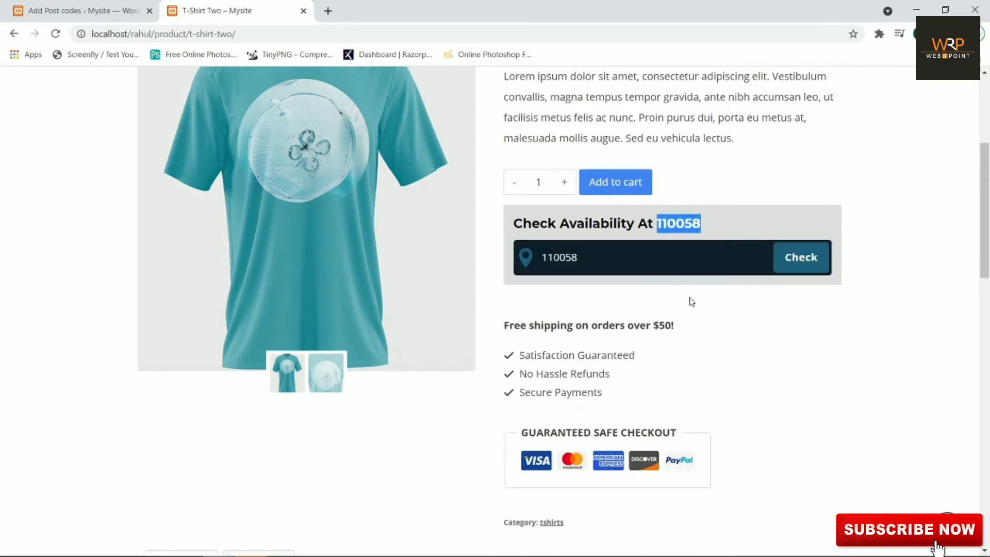
left_click(609, 257)
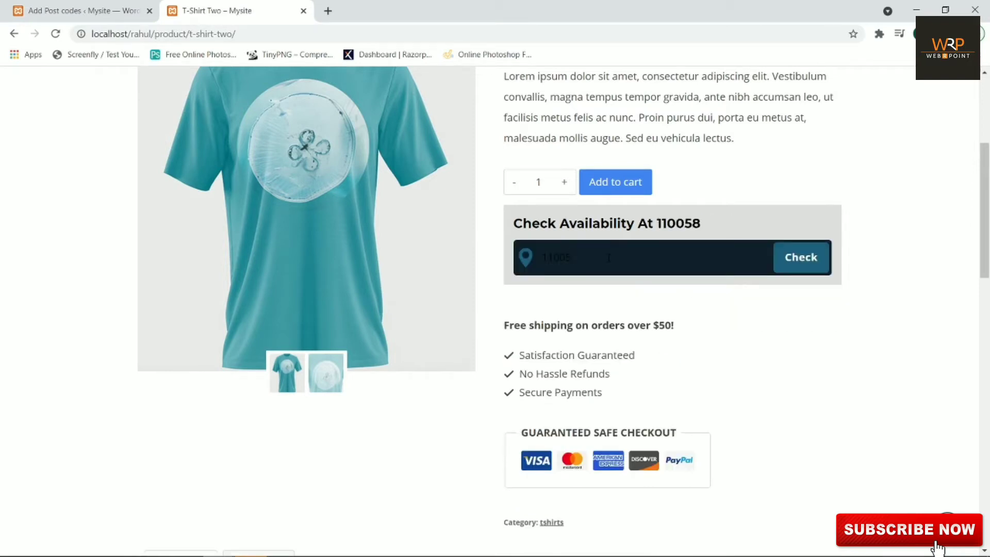
left_click_drag(609, 257, 483, 250)
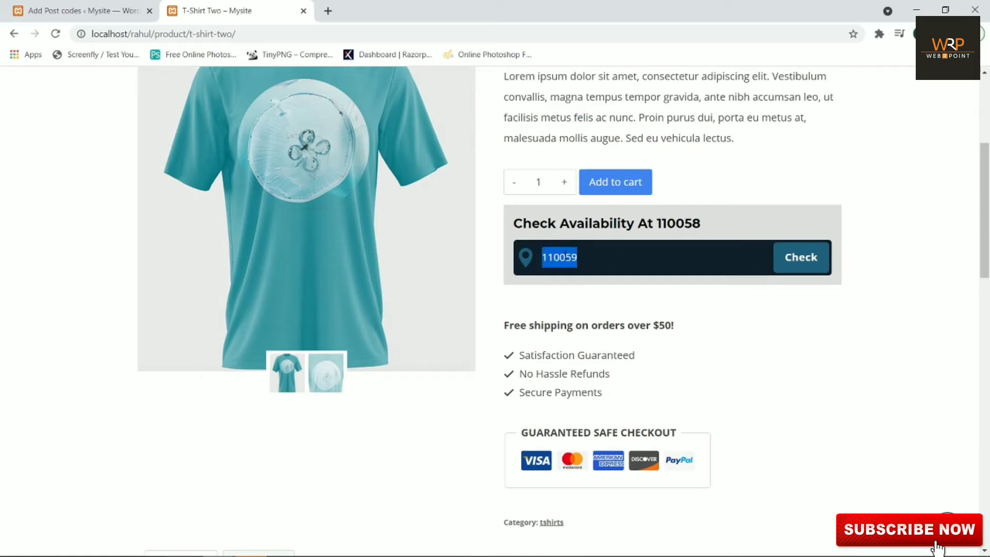
left_click(802, 260)
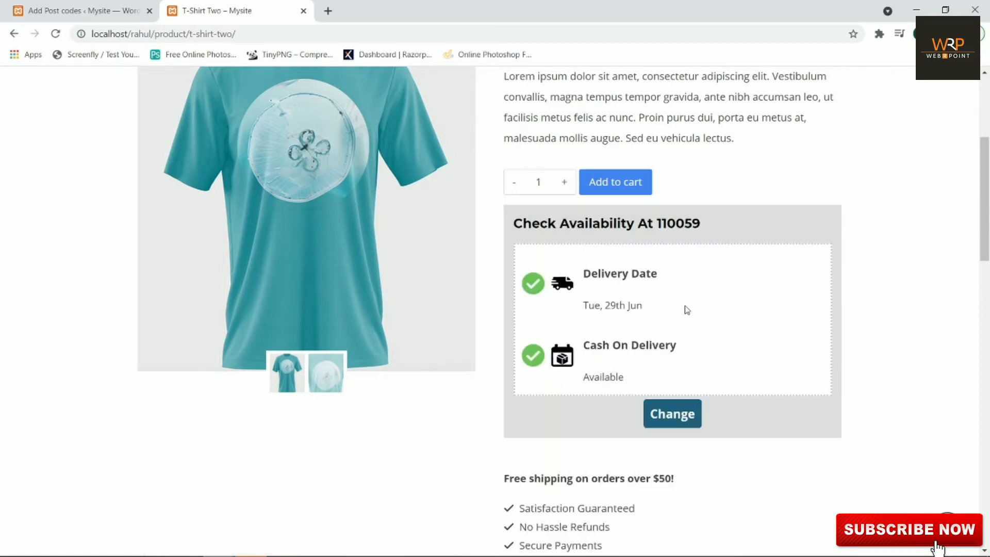
left_click(685, 418)
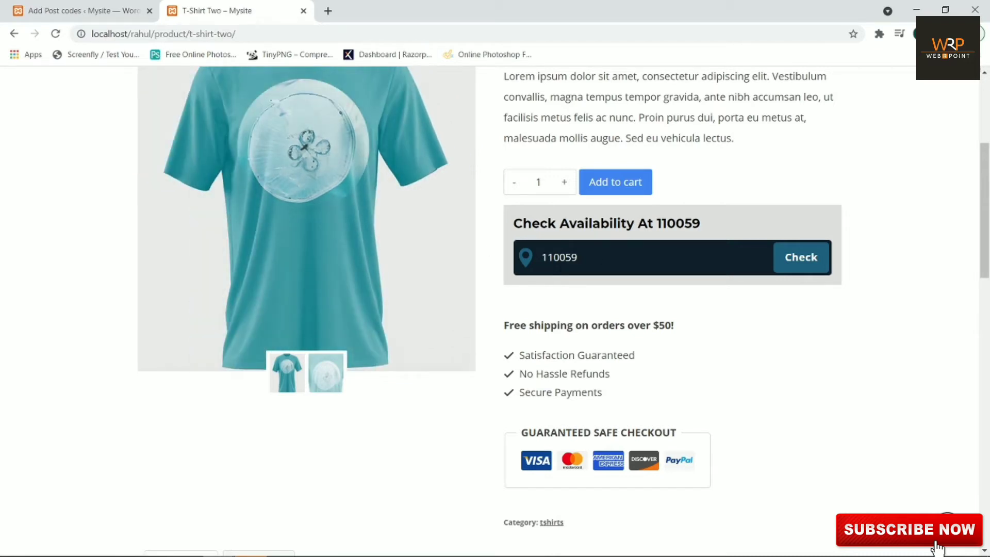
Return to the Add Post Code form in the admin tab and review its fields.
left_click(85, 10)
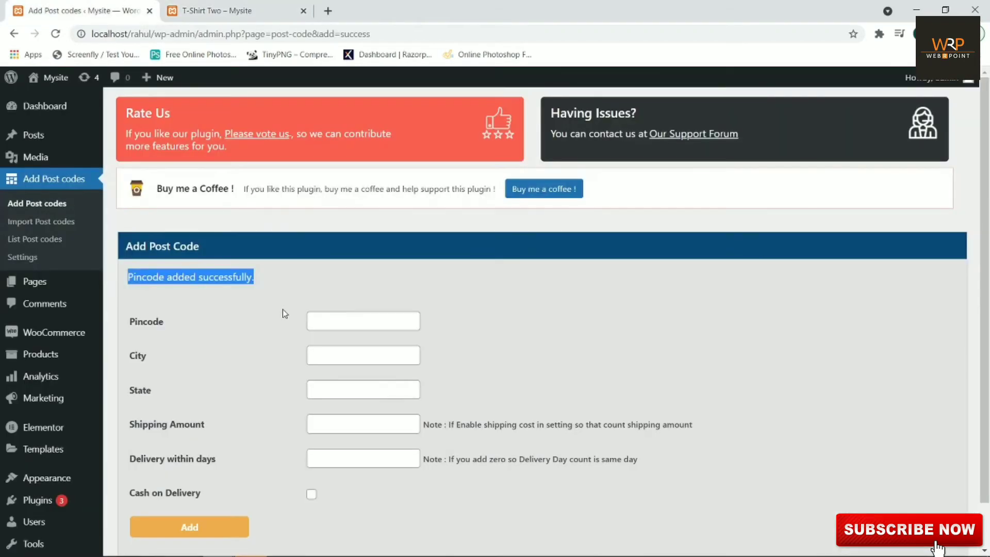
left_click(590, 318)
scroll(590, 318, "down", 1)
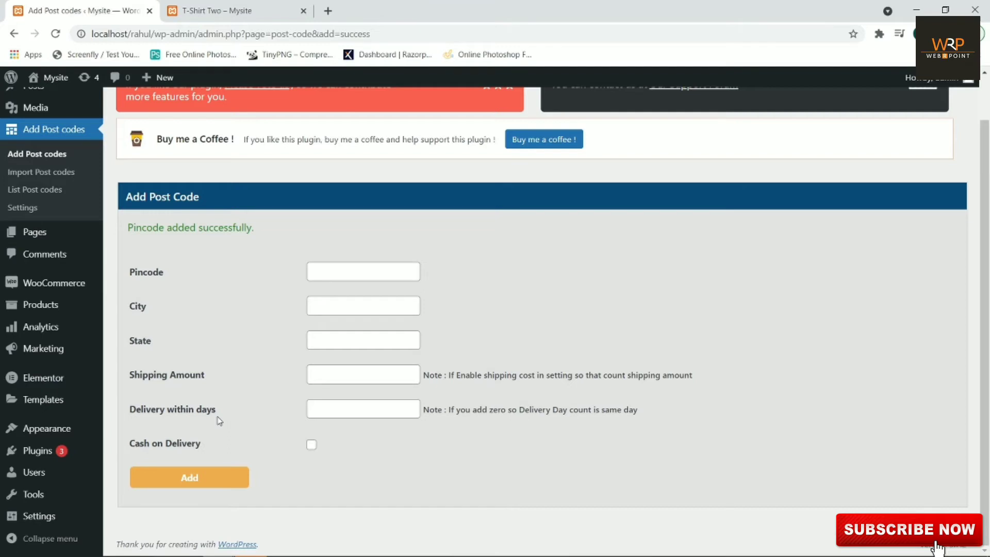
Go to the plugin's bulk import page for post codes and download the sample CSV file.
mouse_move(43, 227)
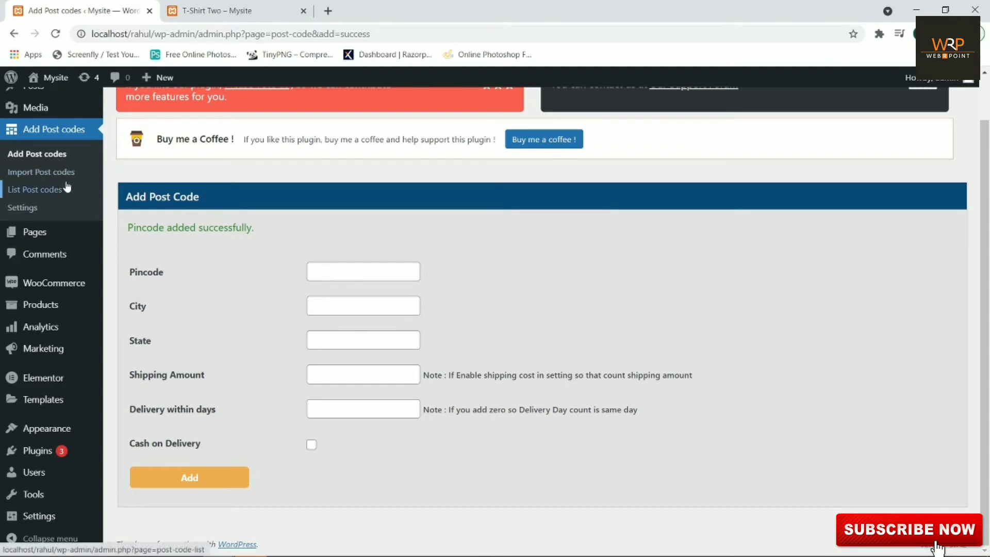
left_click(43, 178)
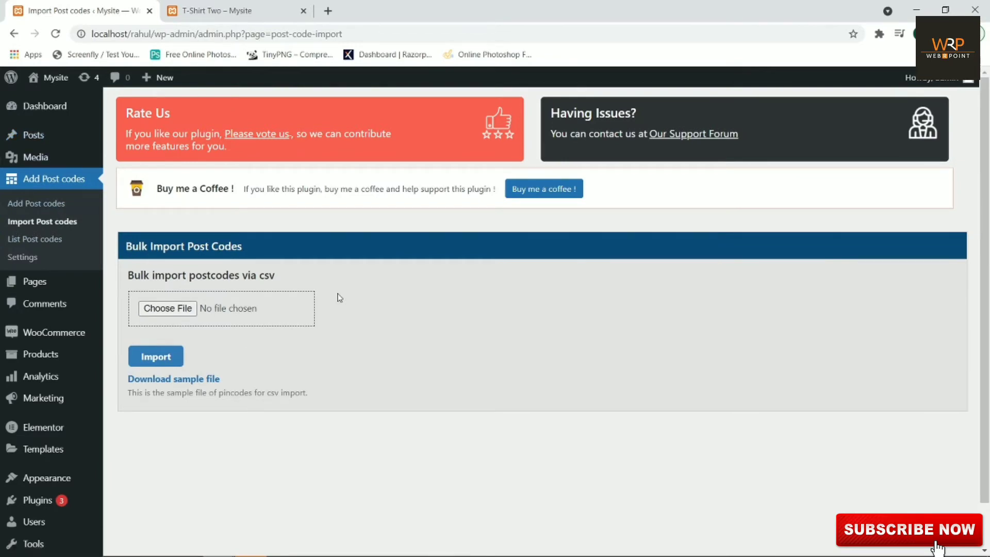
key("ctrl+plus")
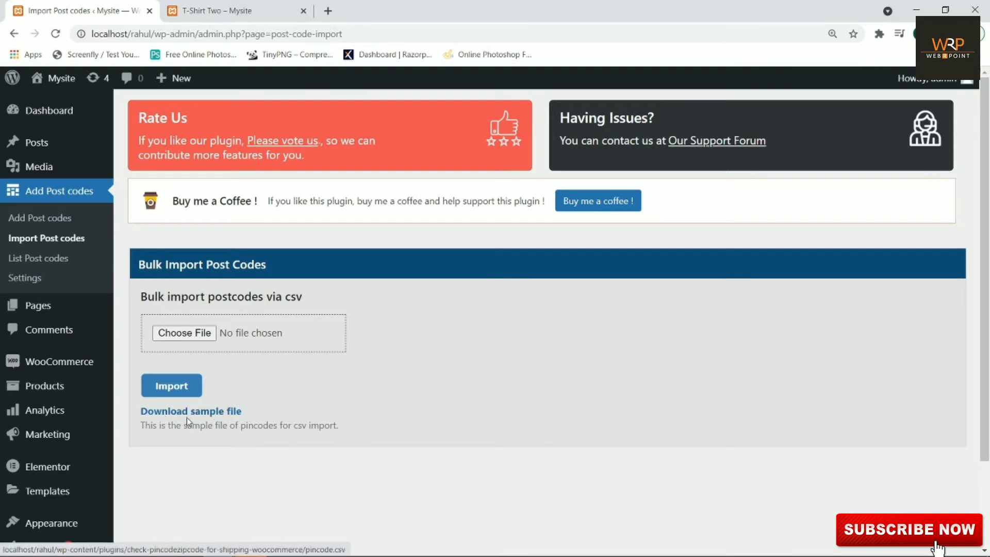
left_click(206, 413)
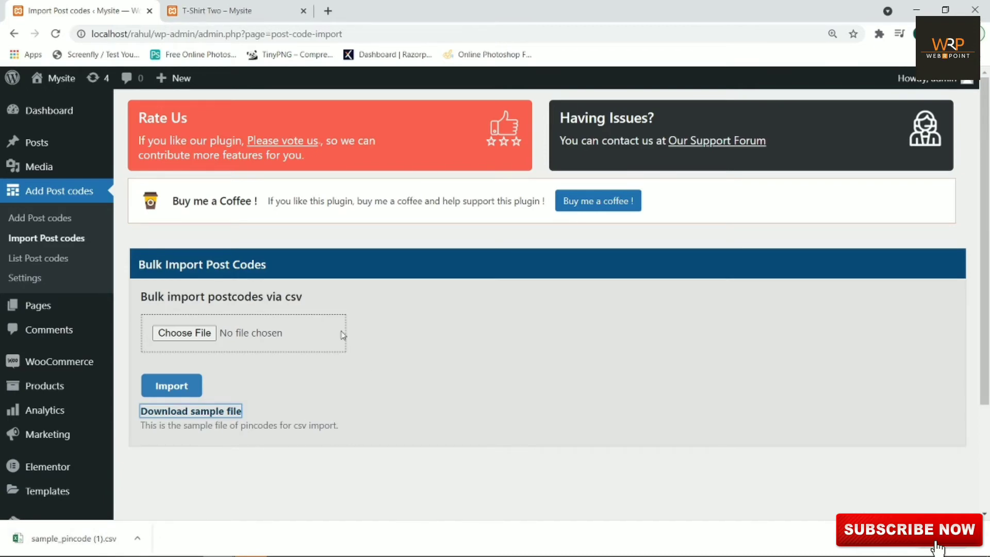
Open the Add Post codes page in a separate browser tab and switch to it.
right_click(48, 221)
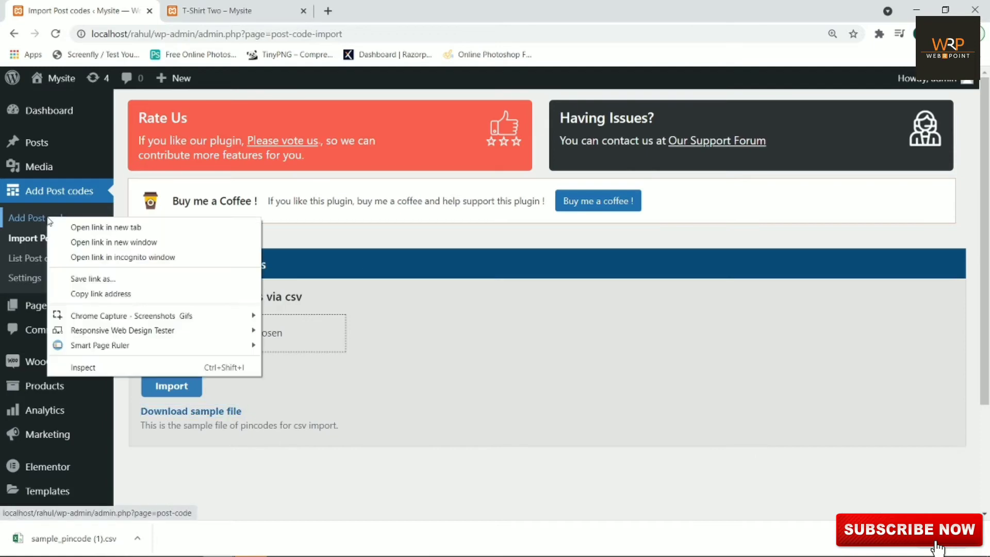
left_click(97, 224)
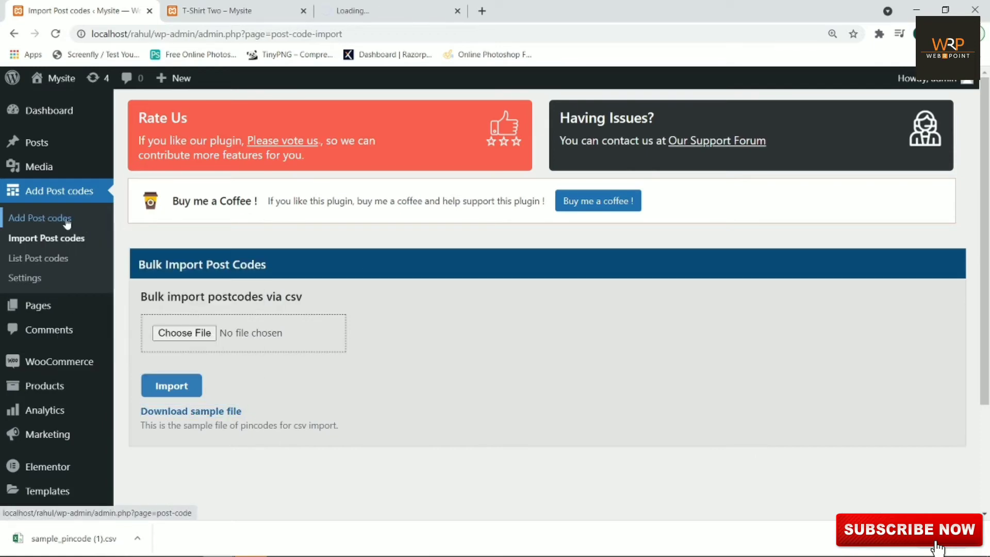
left_click(381, 16)
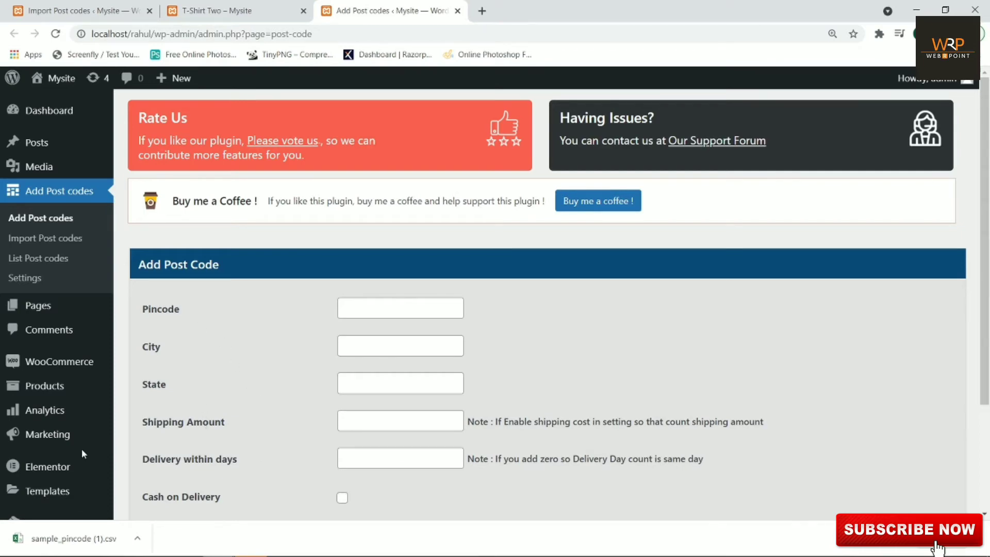
Open the downloaded sample_pincode (1).csv in Excel and widen columns A to D so their contents are readable.
left_click(72, 538)
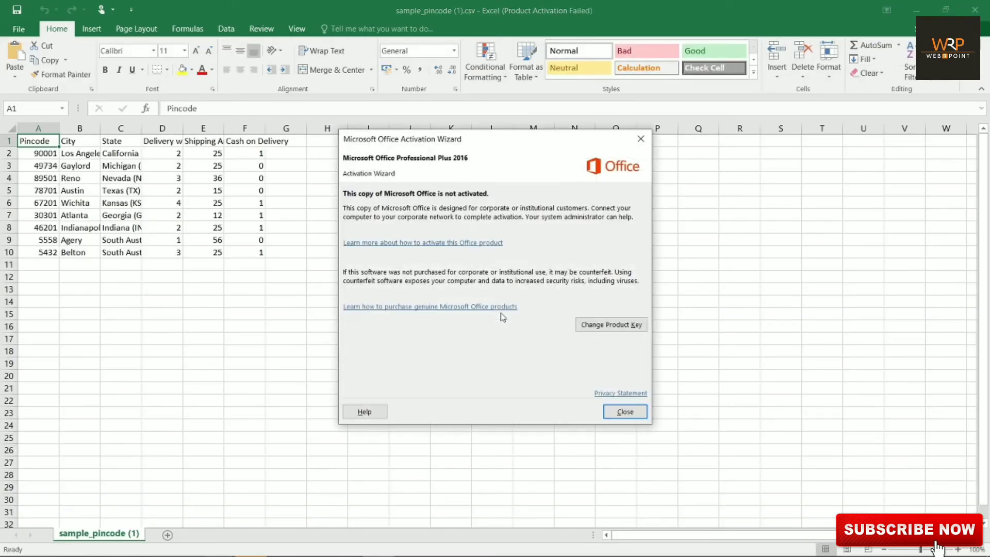
left_click(625, 412)
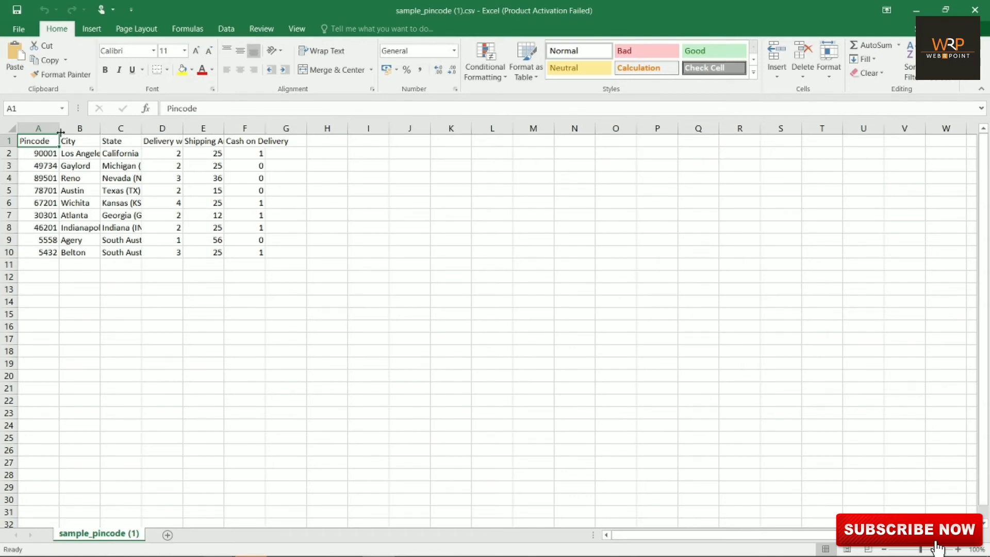
left_click_drag(61, 132, 392, 129)
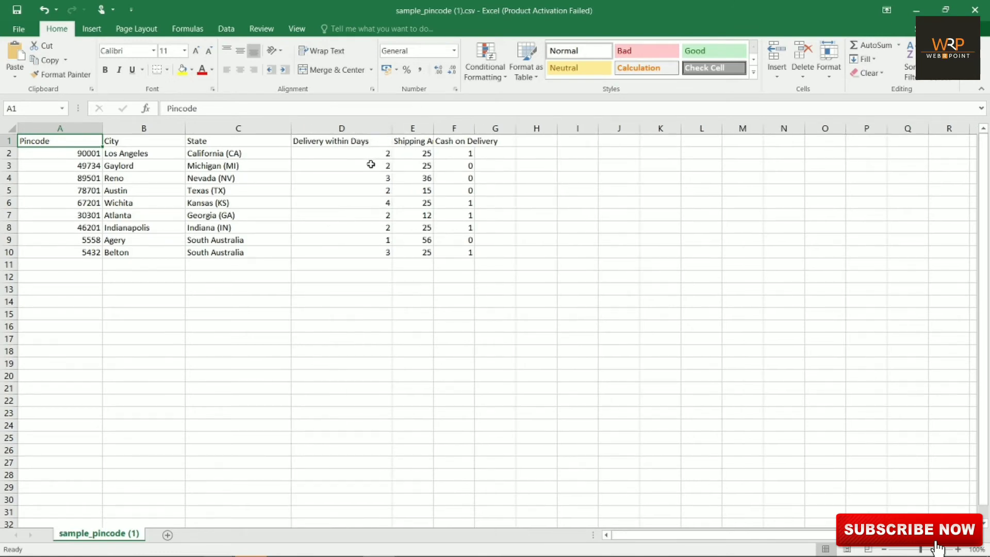
Set the shipping amount in cell E2 to 60.
left_click(428, 155)
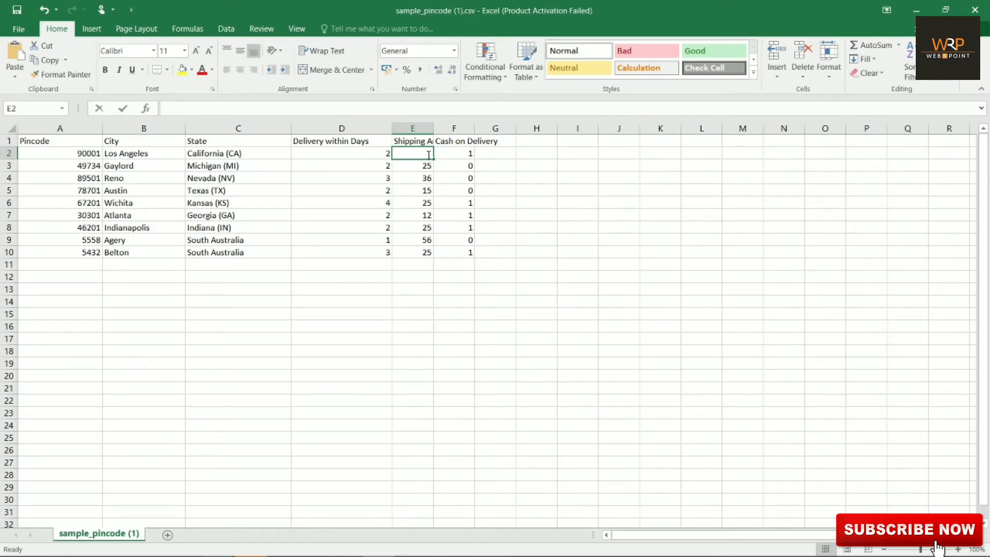
type("60")
left_click(601, 188)
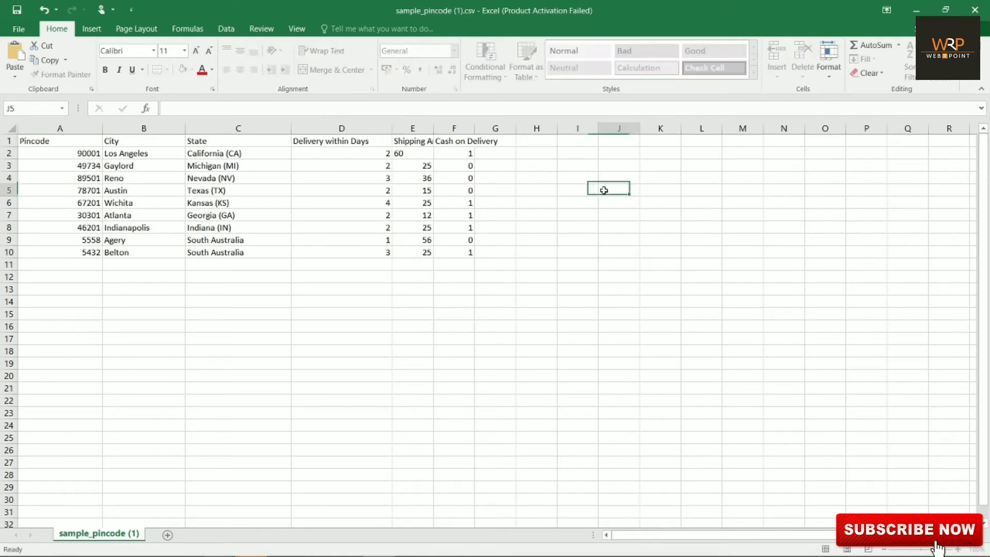
Compare the sheet's Cash on Delivery values with the option in the browser's Add Post Code form, and return to the sheet in Excel.
left_click(463, 154)
left_click(467, 163)
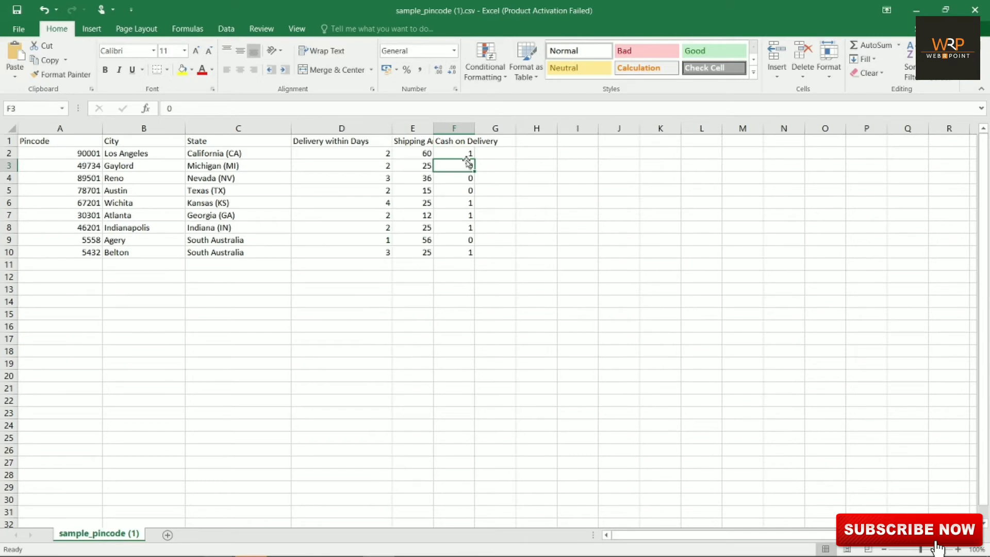
left_click(456, 153)
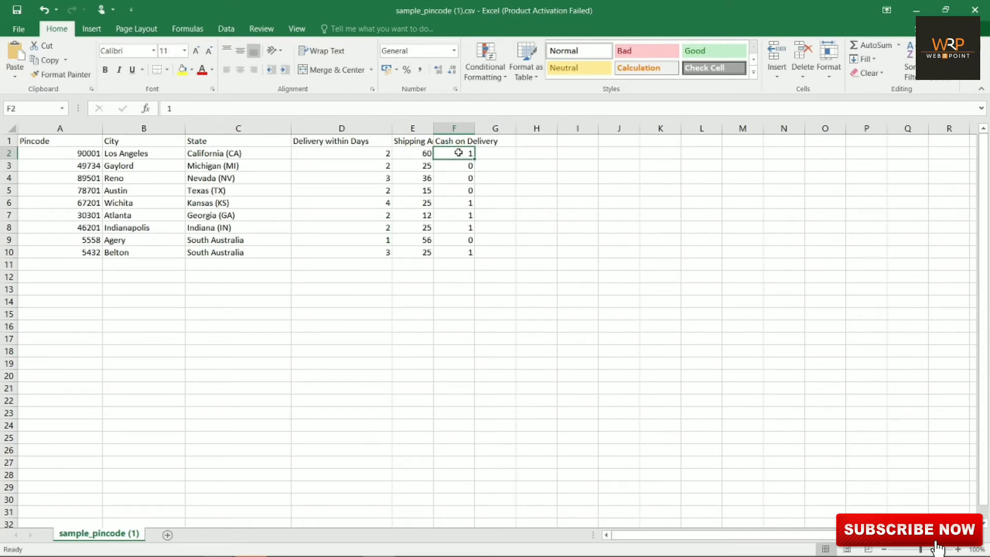
left_click(916, 11)
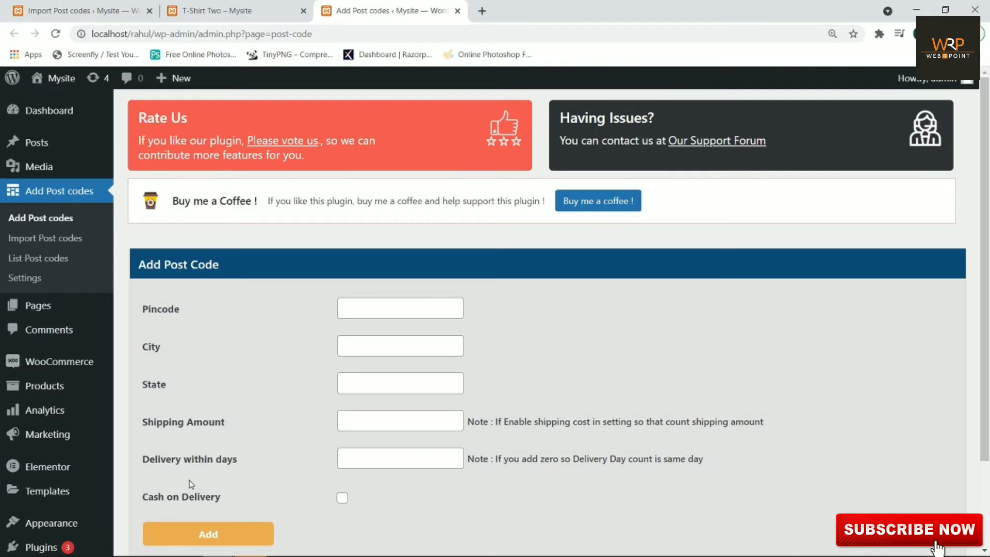
left_click(342, 500)
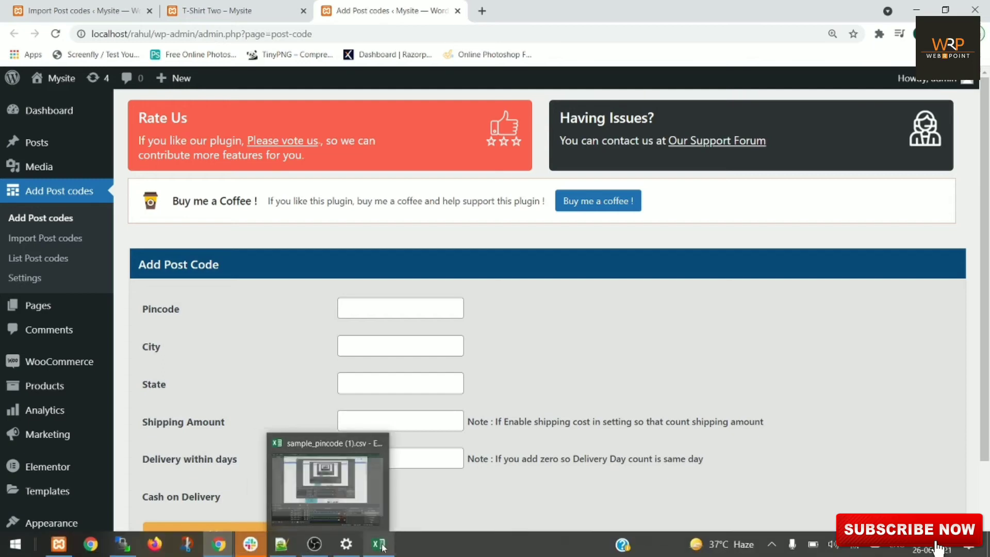
left_click(378, 544)
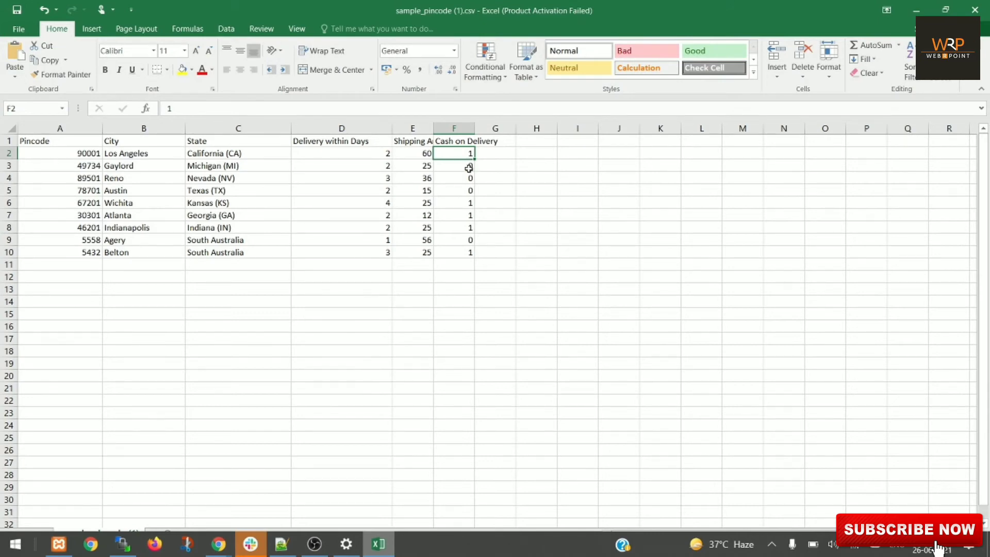
left_click(462, 168)
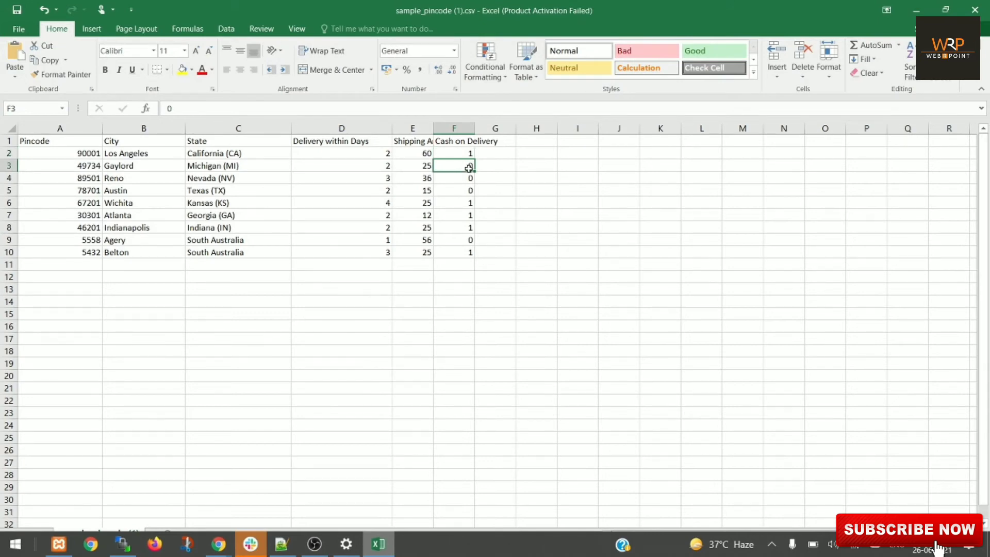
Replace the pincode in cell A2 with 110058.
double_click(77, 153)
key("Delete")
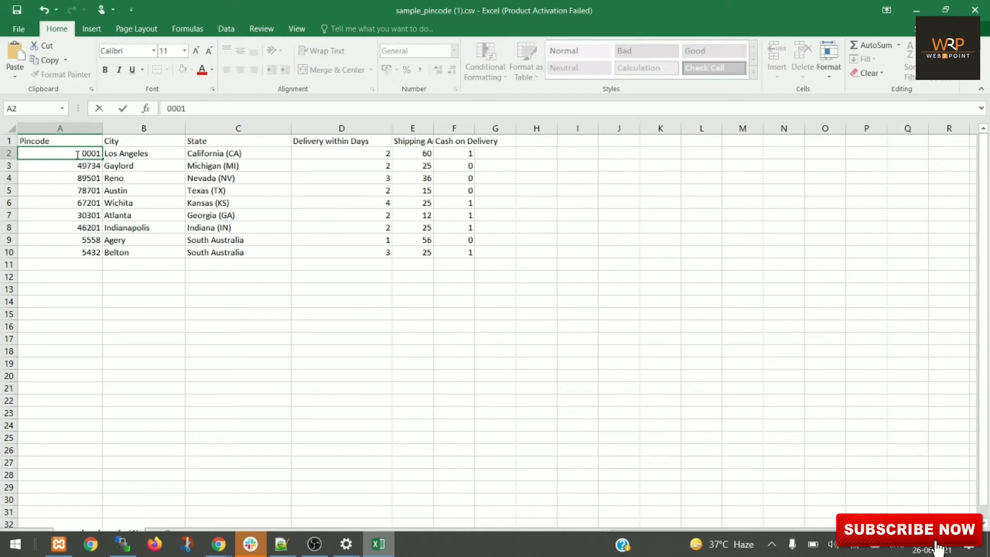
key("Delete")
key("Delete")
key("Delete")
type("110058")
Replace the city in cell B2 with southdelhi.
double_click(171, 152)
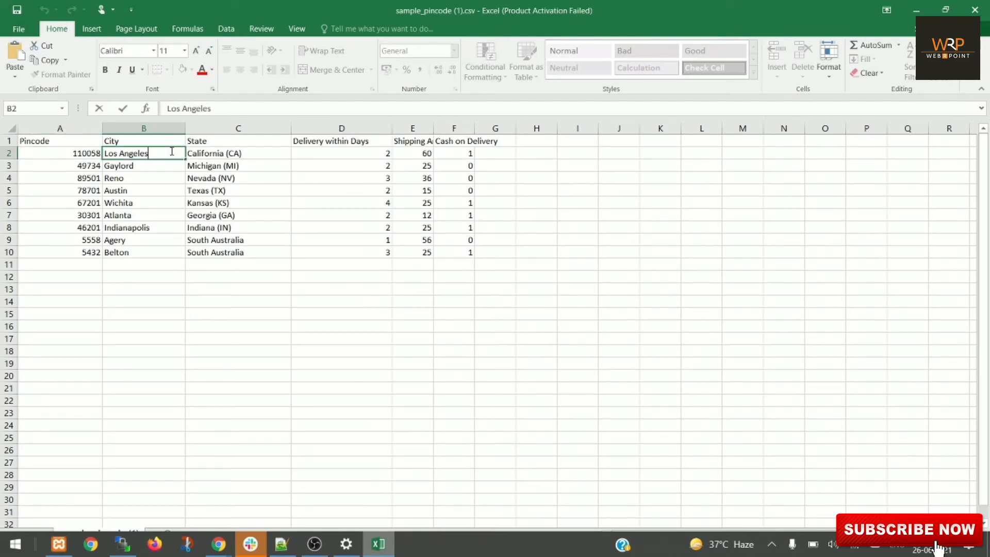
key("BackSpace")
key("BackSpace")
key("BackSpace")
key("BackSpace")
key("BackSpace")
key("BackSpace")
key("BackSpace")
key("BackSpace")
key("BackSpace")
key("BackSpace")
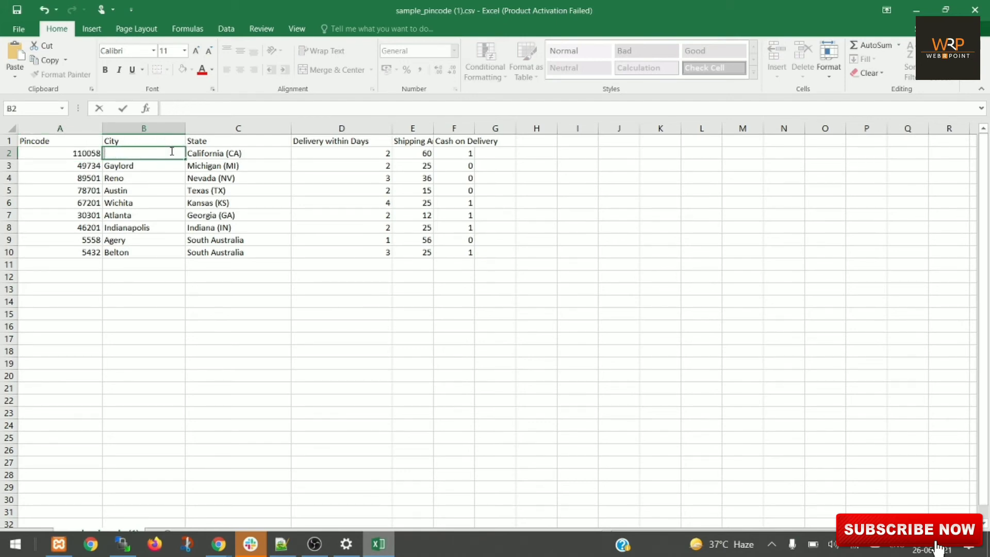
type("southdelhi")
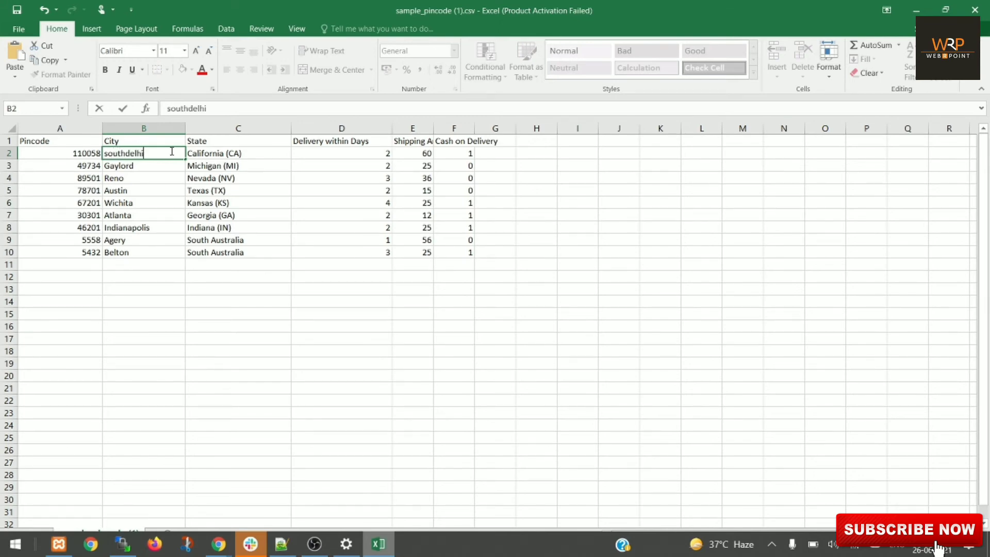
Replace the state in cell C2 with delhi.
left_click(263, 155)
double_click(264, 155)
key("BackSpace")
key("BackSpace")
key("BackSpace")
key("BackSpace")
key("BackSpace")
key("BackSpace")
key("BackSpace")
key("BackSpace")
key("BackSpace")
key("BackSpace")
key("BackSpace")
key("BackSpace")
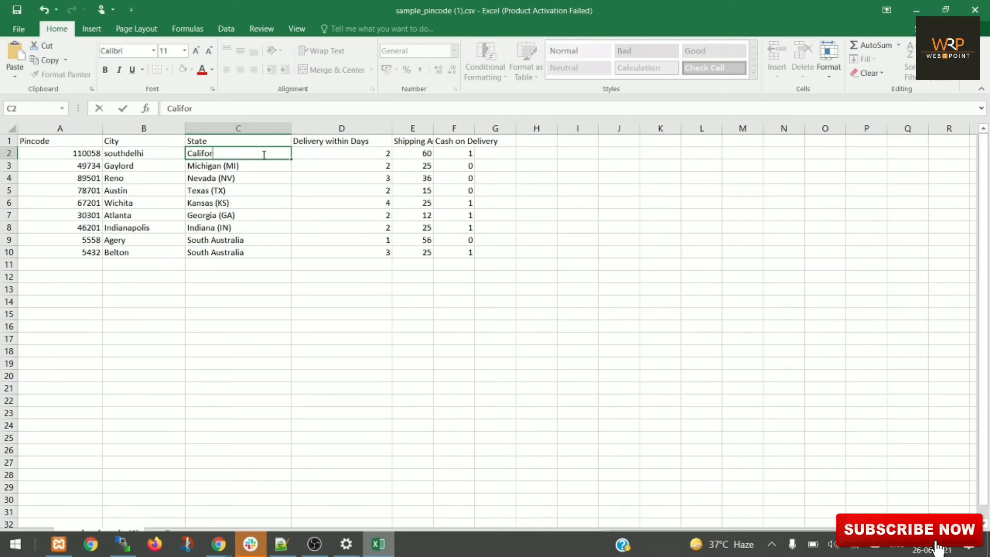
key("BackSpace")
key("BackSpace")
key("BackSpace")
type("delhi")
Set Delivery within Days for pincode 110058 to 4 and check its Cash on Delivery value.
left_click(358, 153)
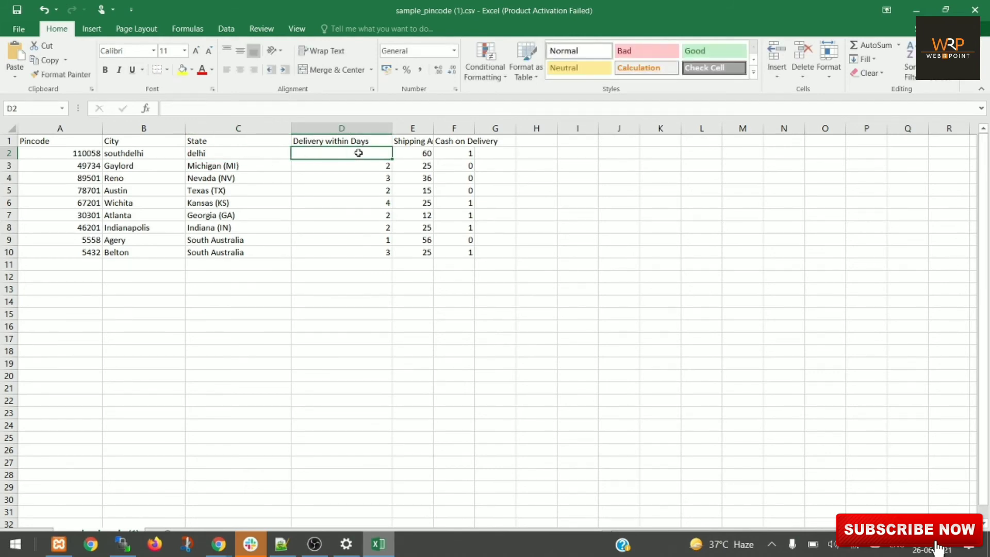
type("4")
left_click(520, 362)
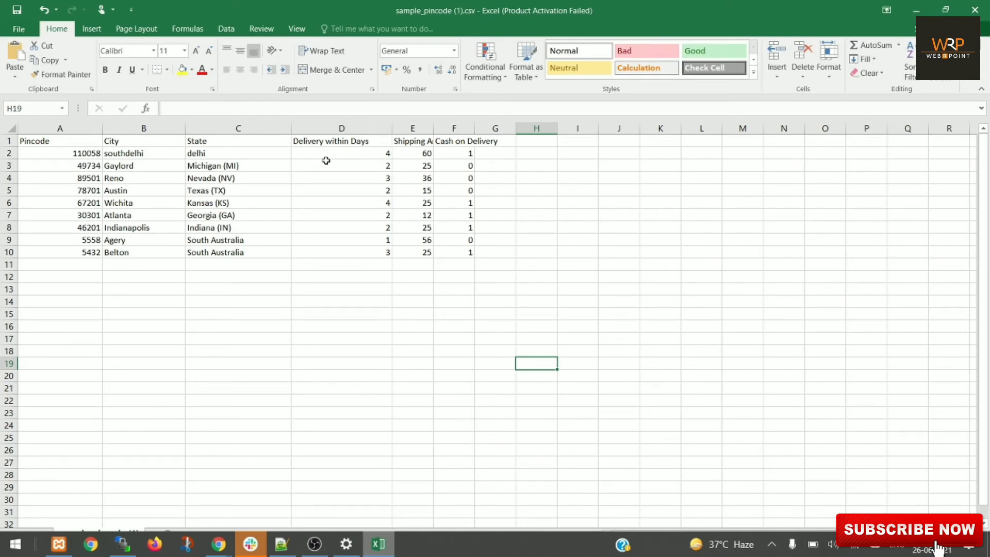
left_click(458, 153)
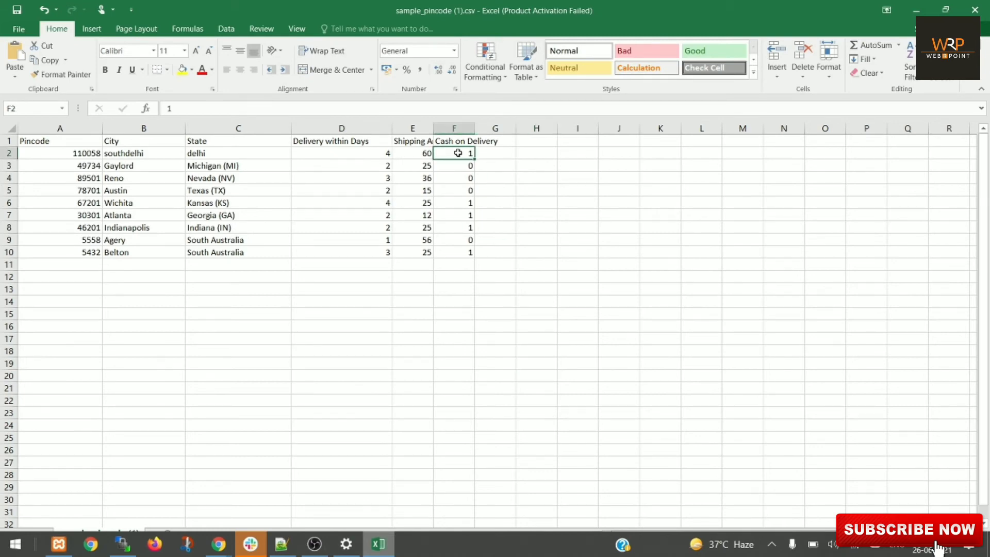
Replace the pincode in cell A3 with 110057.
double_click(101, 165)
left_click(233, 261)
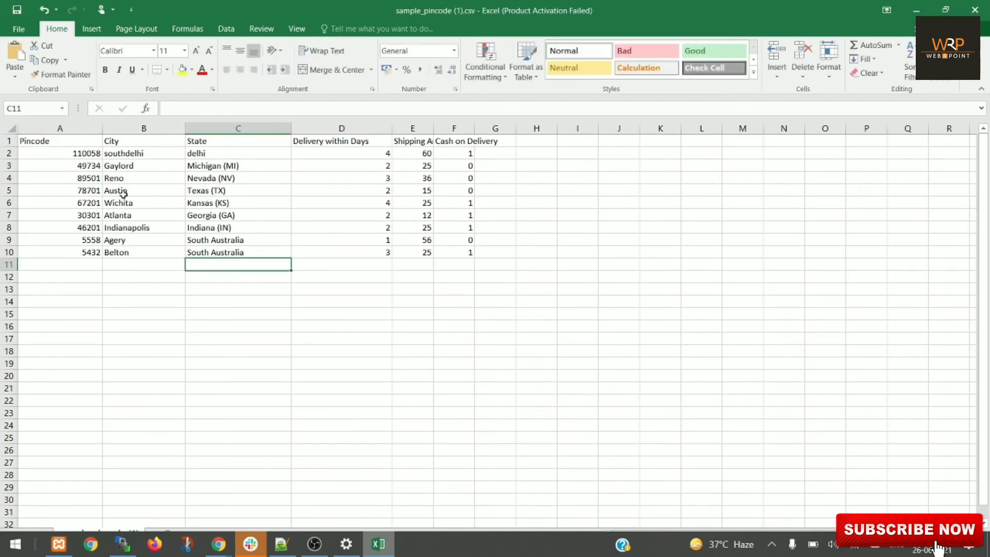
left_click(73, 166)
double_click(73, 166)
key("Delete")
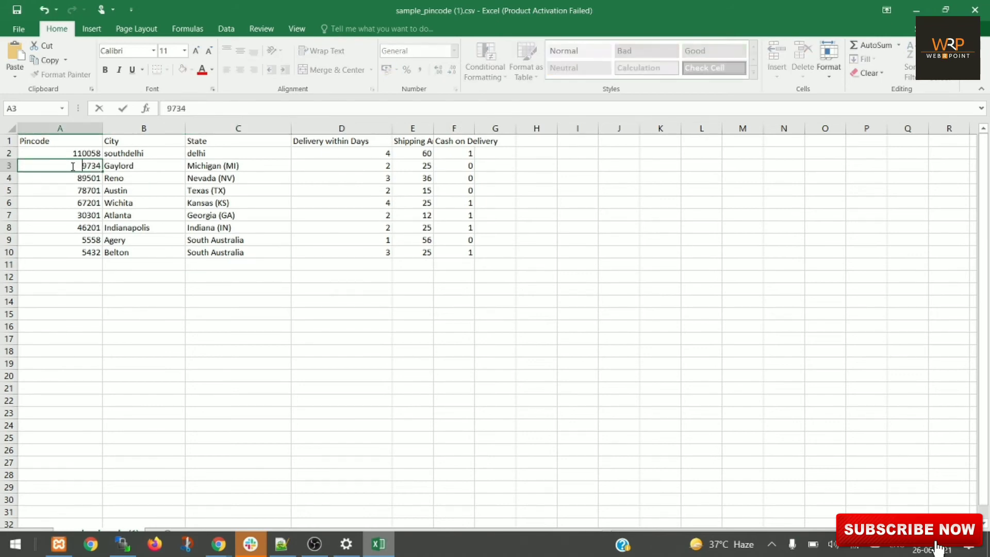
type("110057")
key("Delete")
key("Delete")
key("Delete")
key("Delete")
Set both the city and the state for pincode 110057 to delhi.
double_click(147, 166)
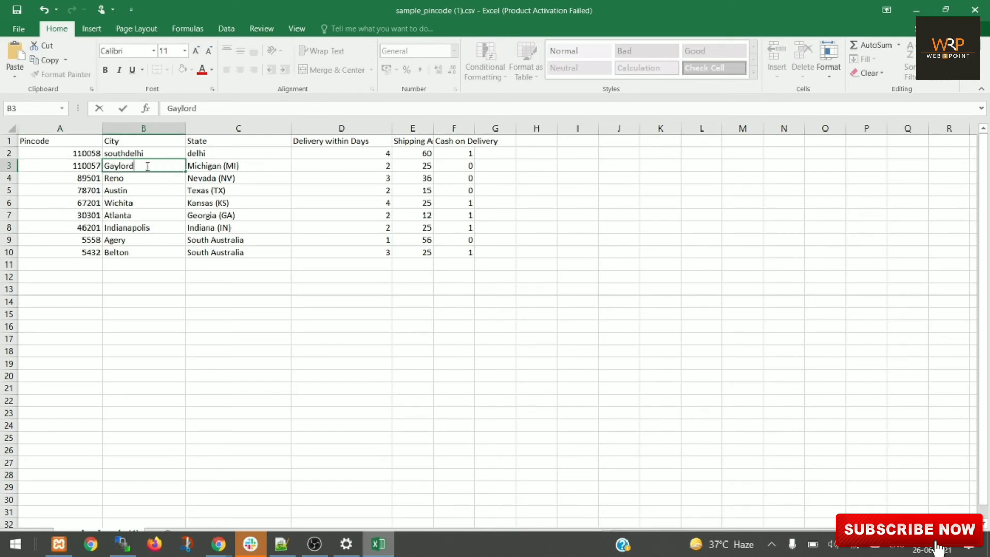
key("BackSpace")
key("BackSpace")
key("BackSpace")
key("BackSpace")
key("BackSpace")
key("BackSpace")
key("BackSpace")
type("delhi")
key("Tab")
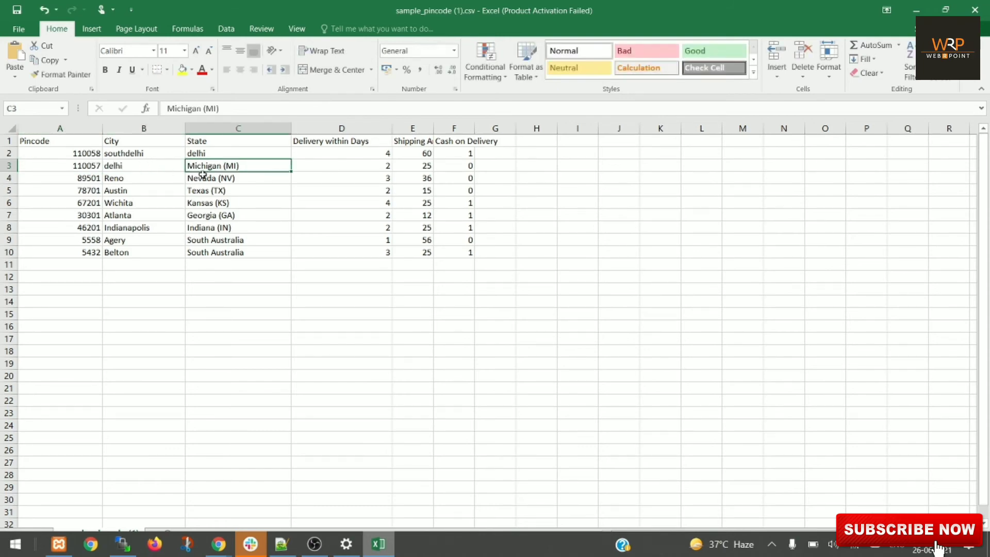
type("delhi")
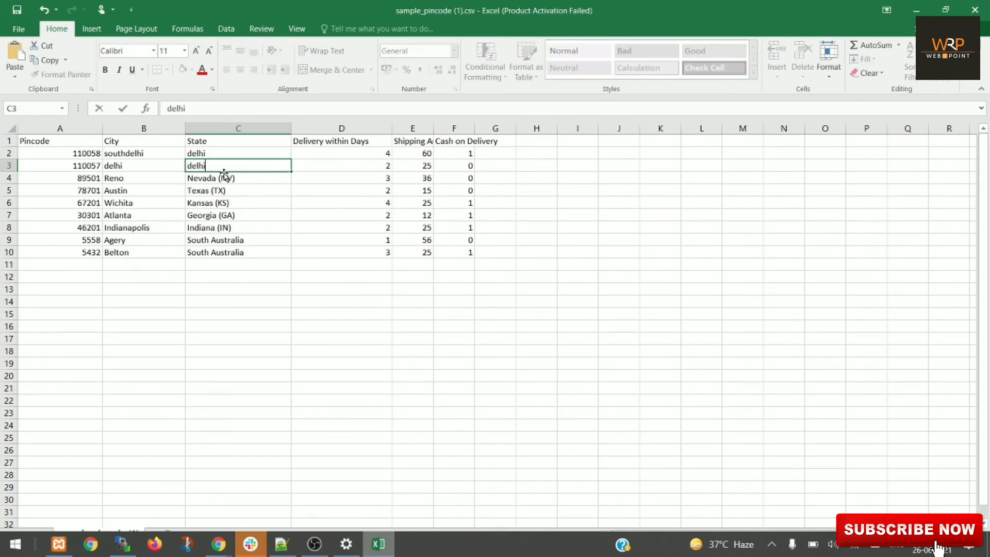
left_click(460, 287)
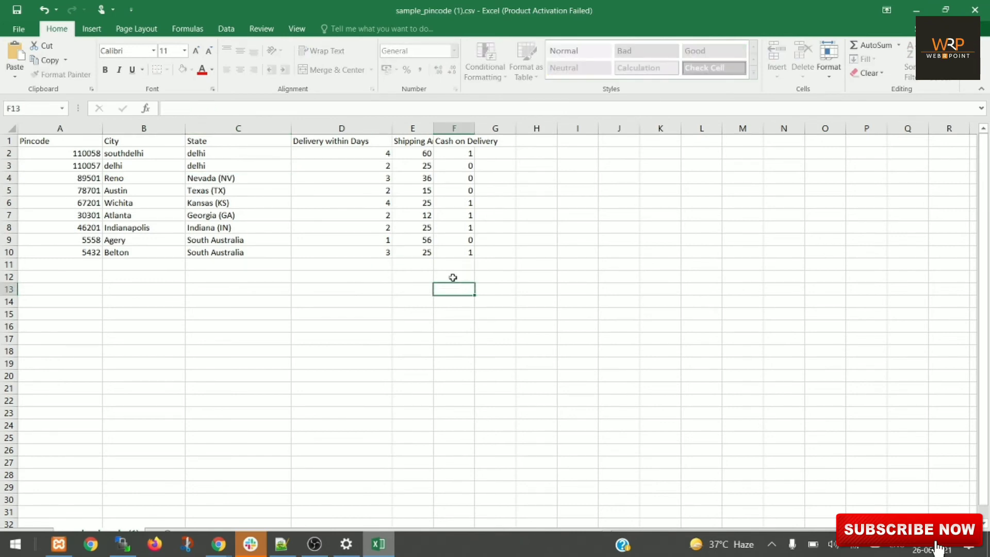
Check the delivery days, shipping amount and Cash on Delivery values for pincode 110057.
left_click(377, 165)
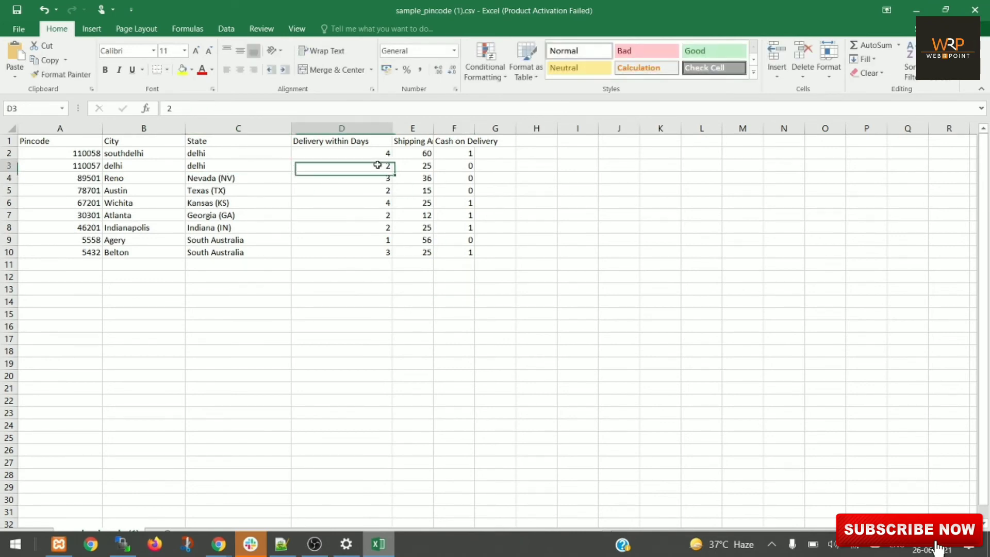
left_click(423, 166)
left_click(474, 167)
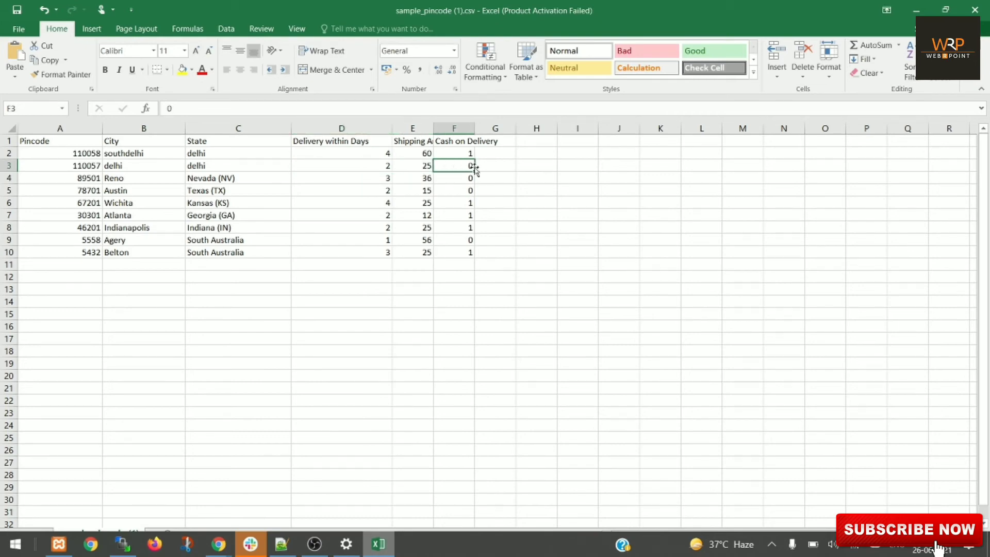
Save the edited pincode file, keeping the comma-delimited CSV format, and switch back to the browser.
left_click(15, 9)
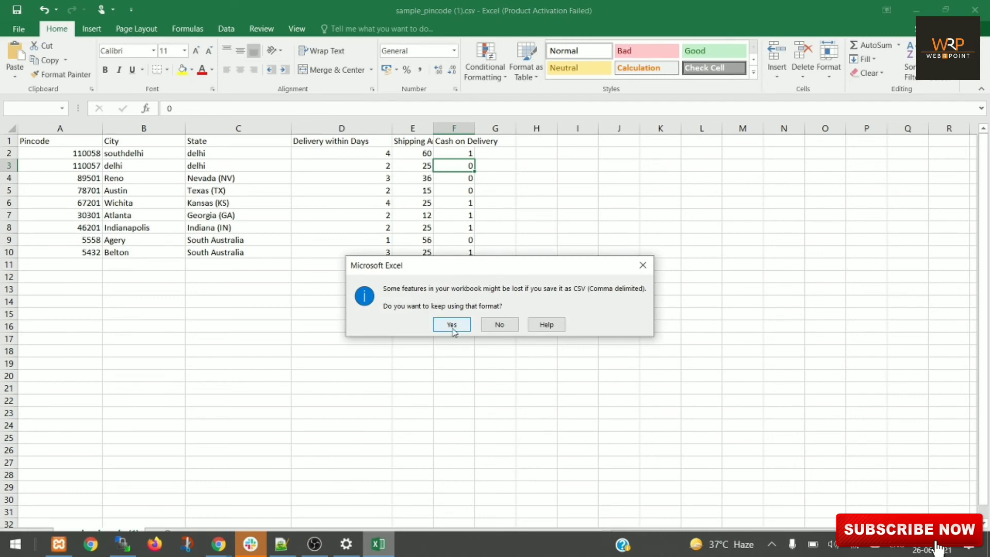
left_click(451, 325)
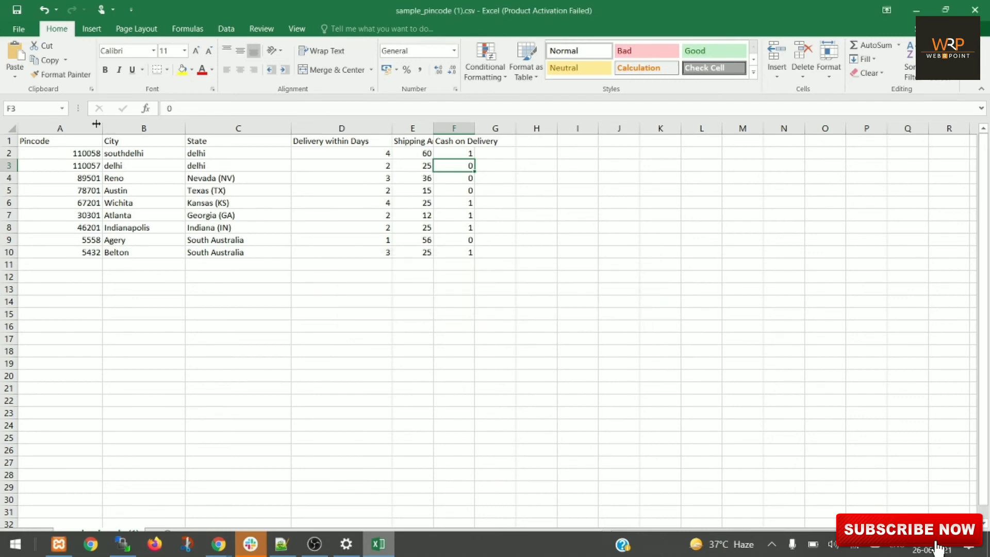
left_click(19, 29)
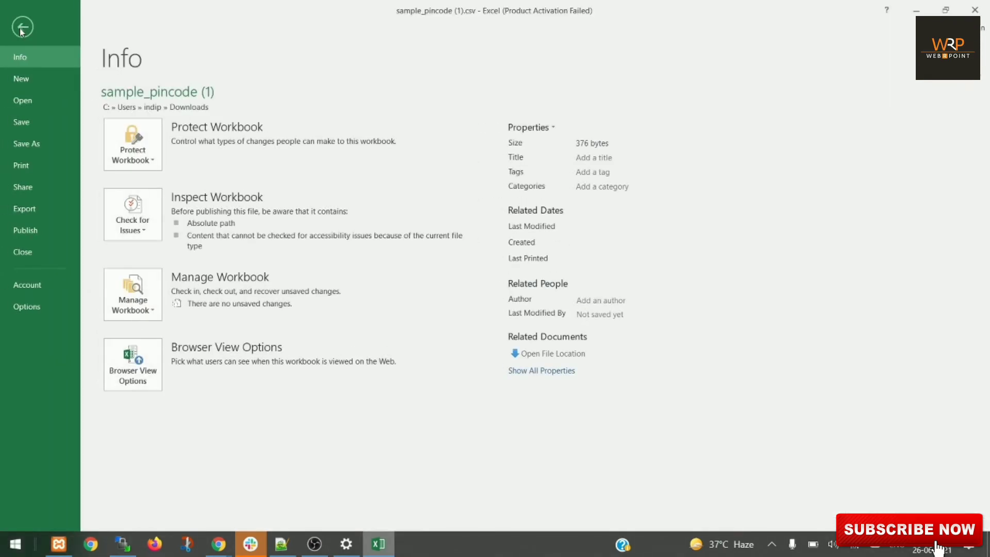
left_click(916, 9)
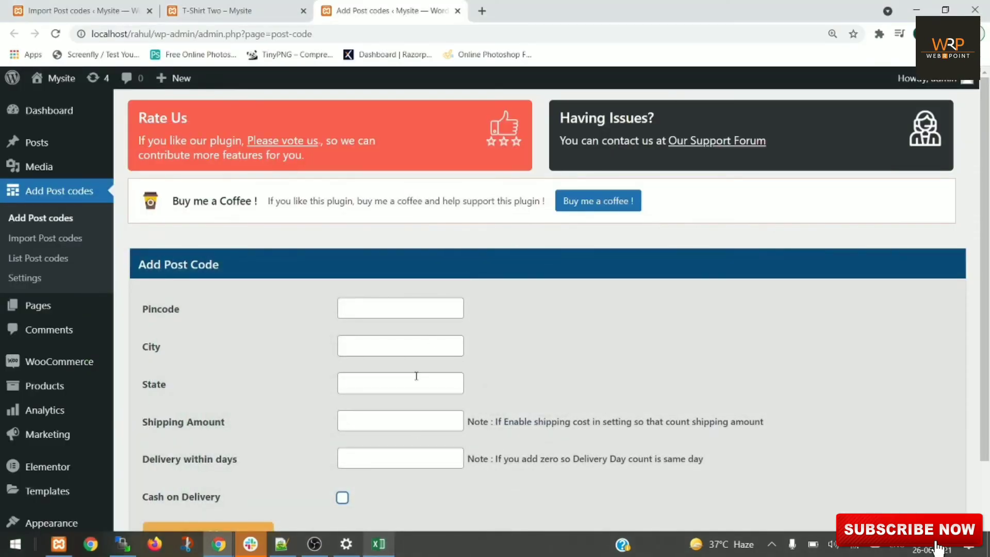
Return to sample_pincode (1).csv in Excel, save it once more in CSV format, and go back to the browser.
left_click(382, 544)
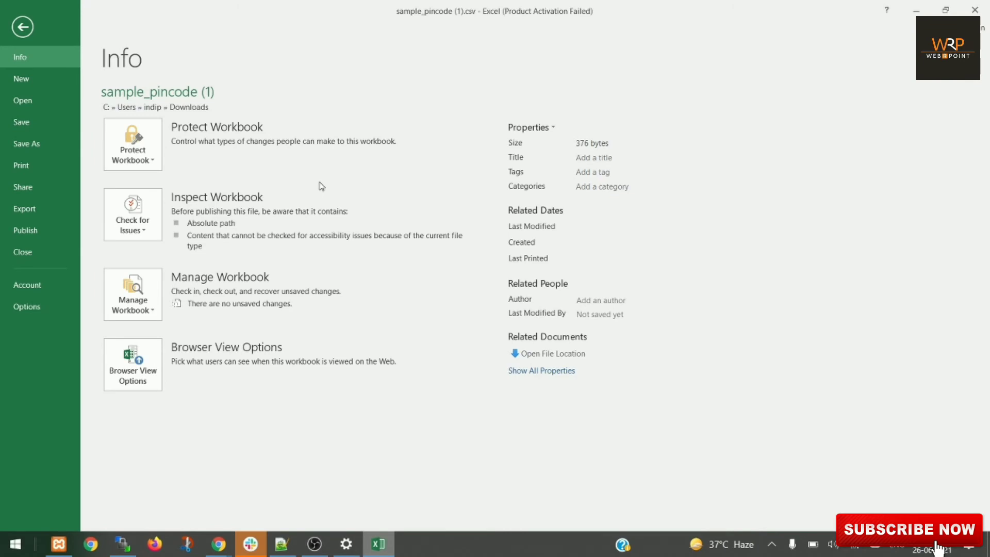
left_click(38, 131)
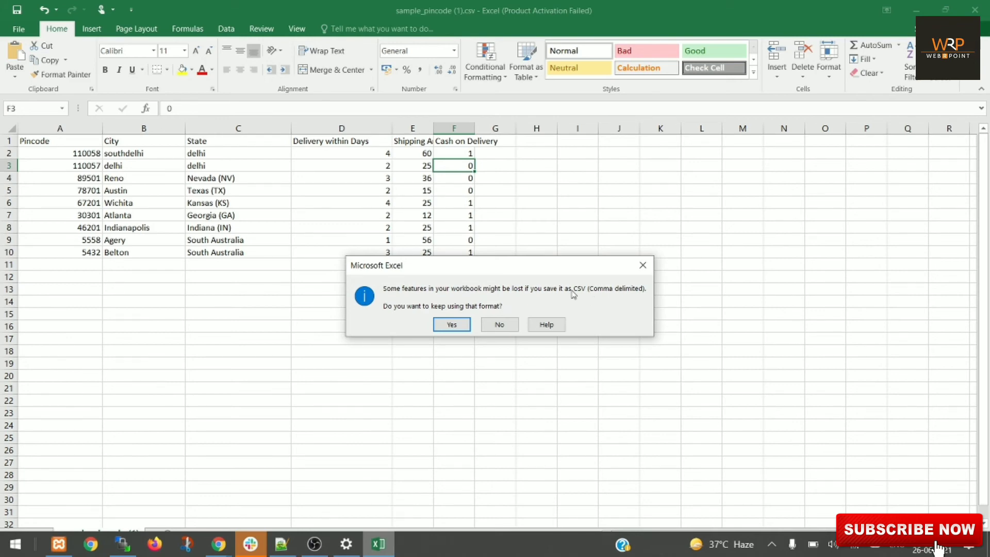
left_click(449, 324)
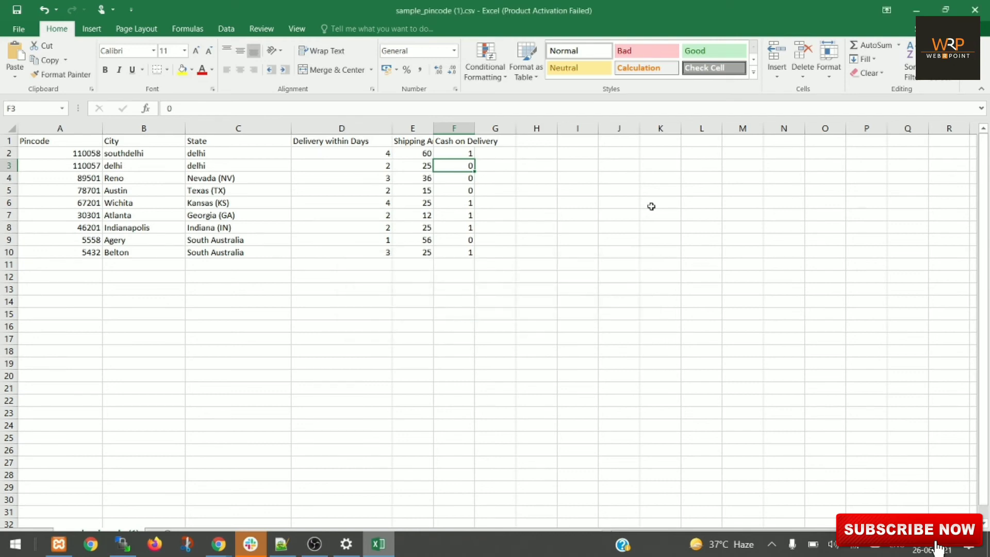
left_click(916, 10)
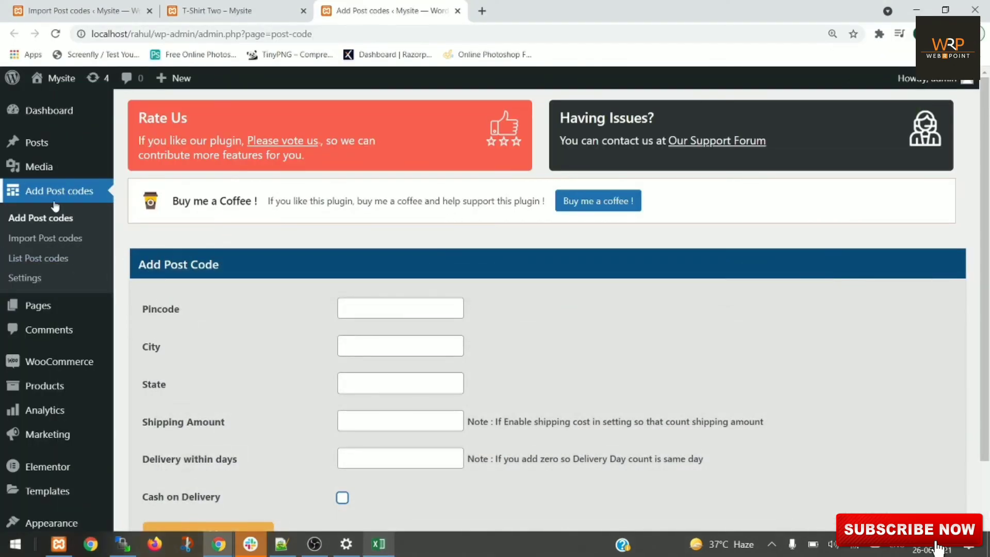
Open the plugin's post code list and reload it to review the existing entries before importing.
left_click(43, 262)
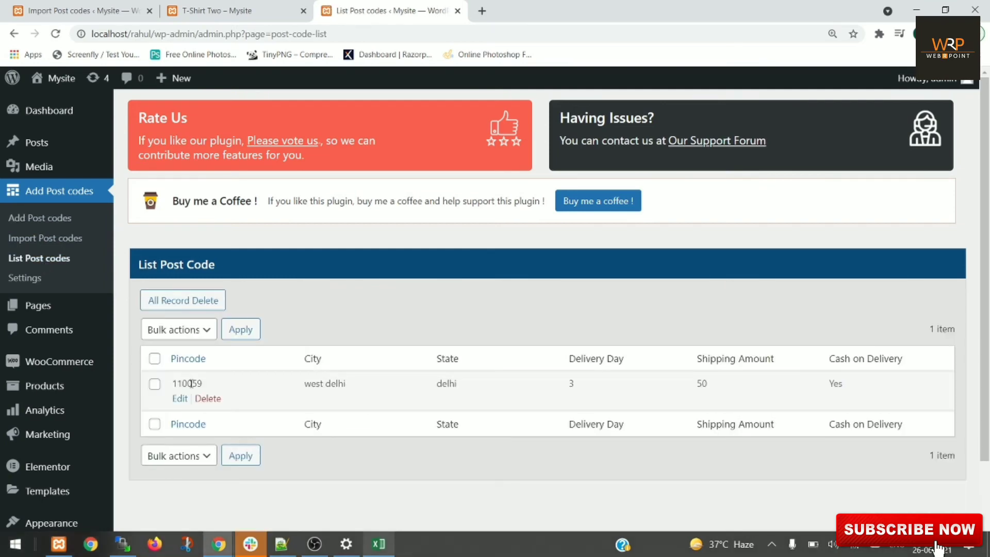
scroll(986, 229, "down", 2)
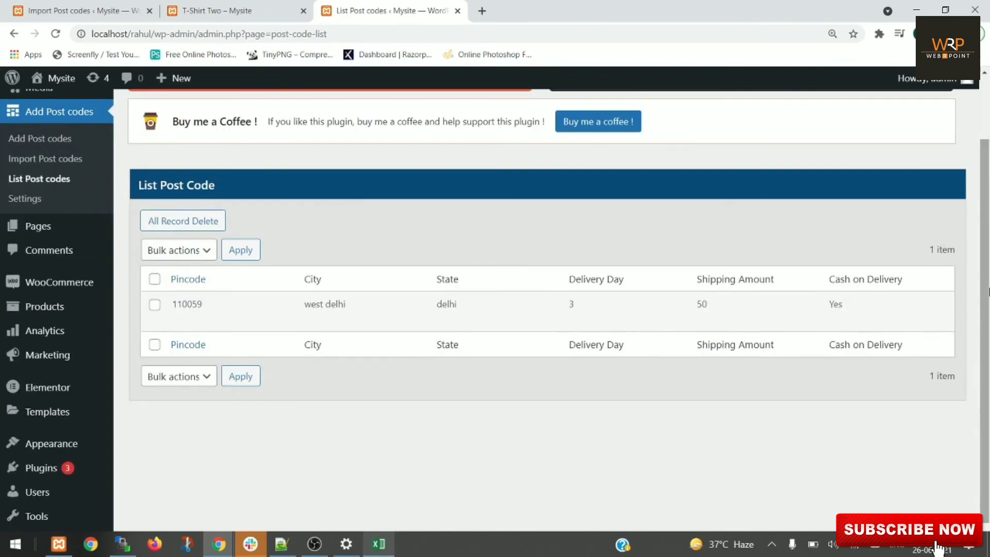
left_click(55, 34)
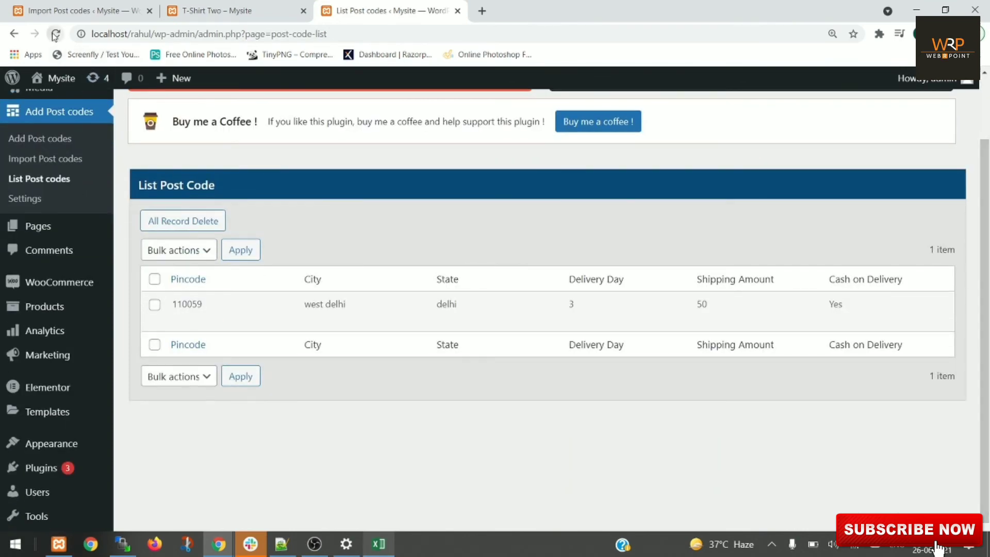
mouse_move(237, 308)
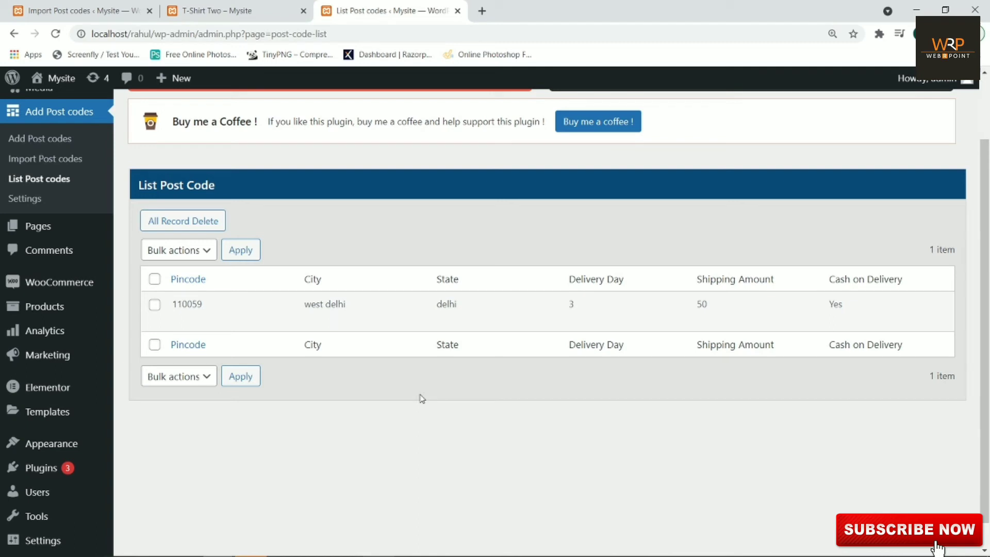
Bulk import the post codes from sample_pincode (1).csv in the Downloads folder.
left_click(62, 164)
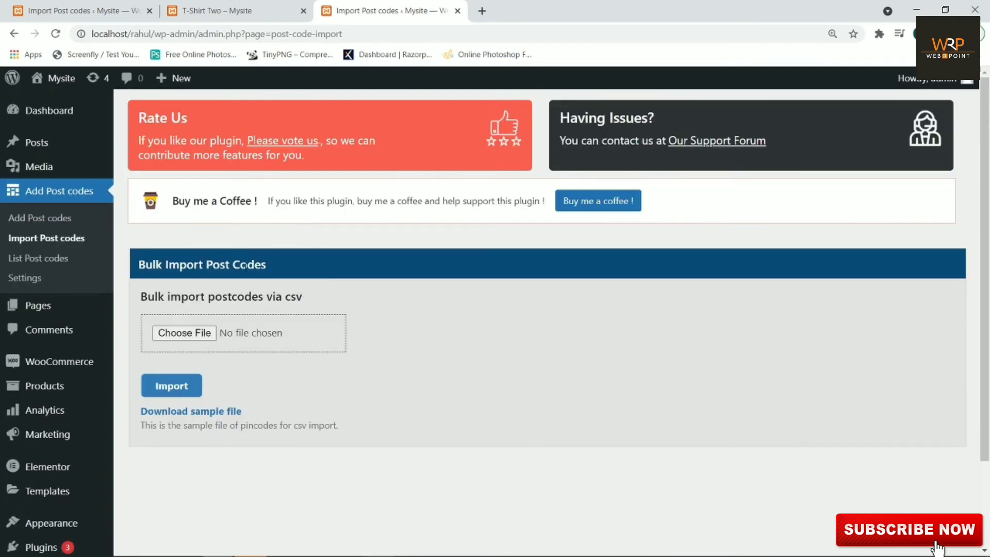
left_click(196, 333)
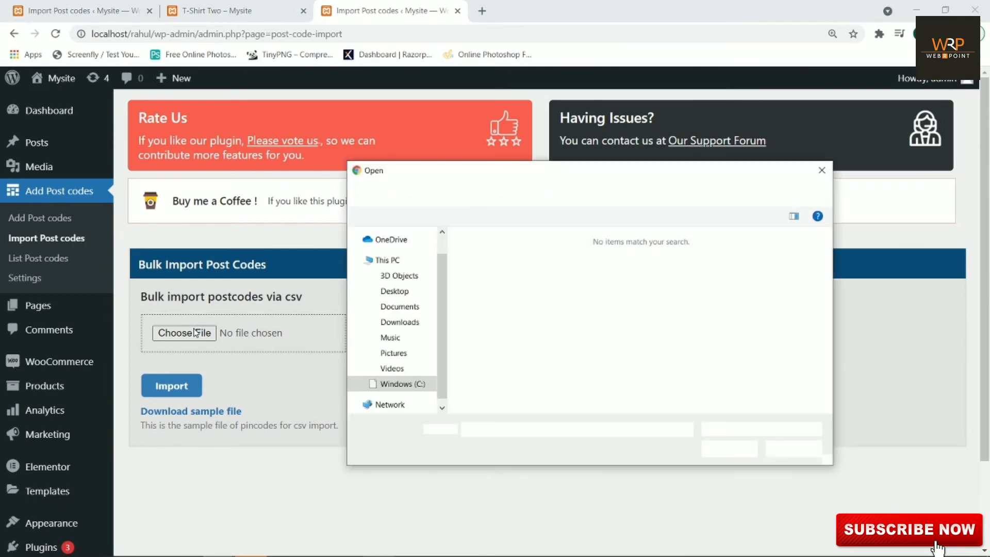
left_click(399, 321)
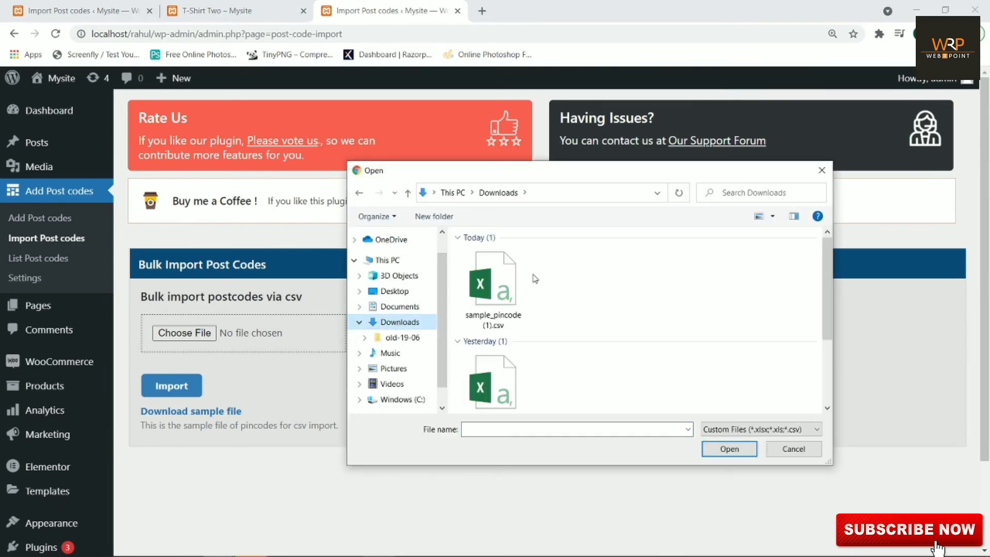
left_click(497, 284)
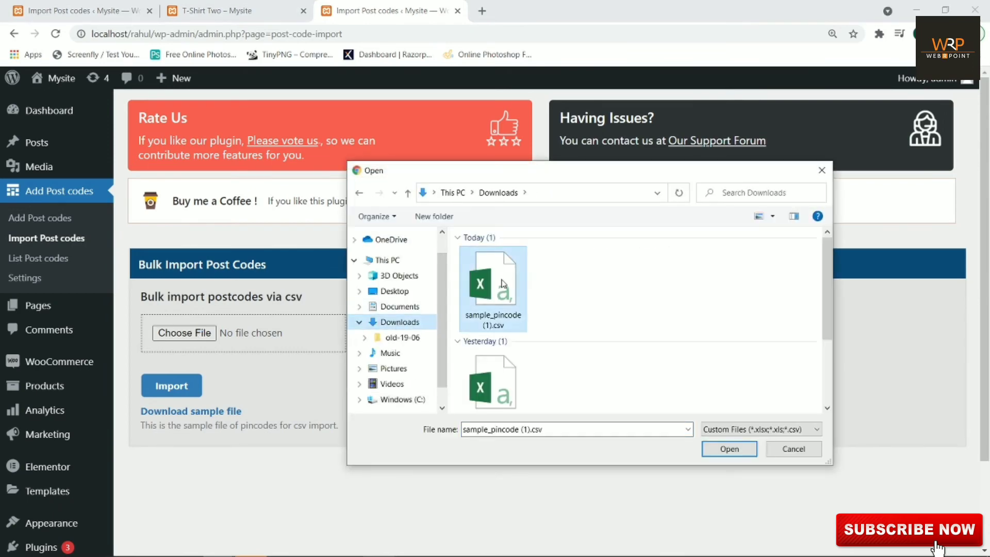
left_click(727, 450)
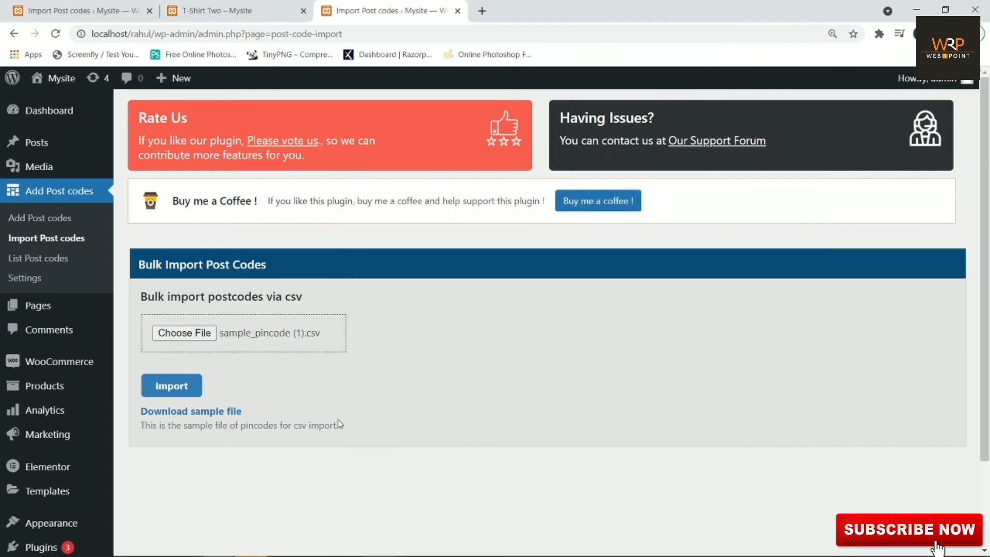
left_click(184, 386)
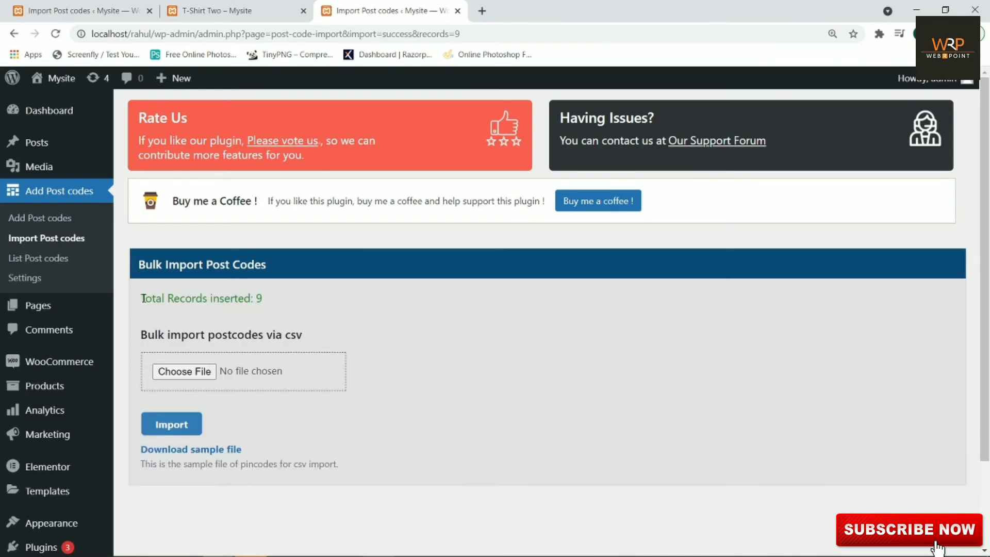
Examine the import result message and go through the imported pincodes in the post code list.
left_click_drag(144, 299, 275, 301)
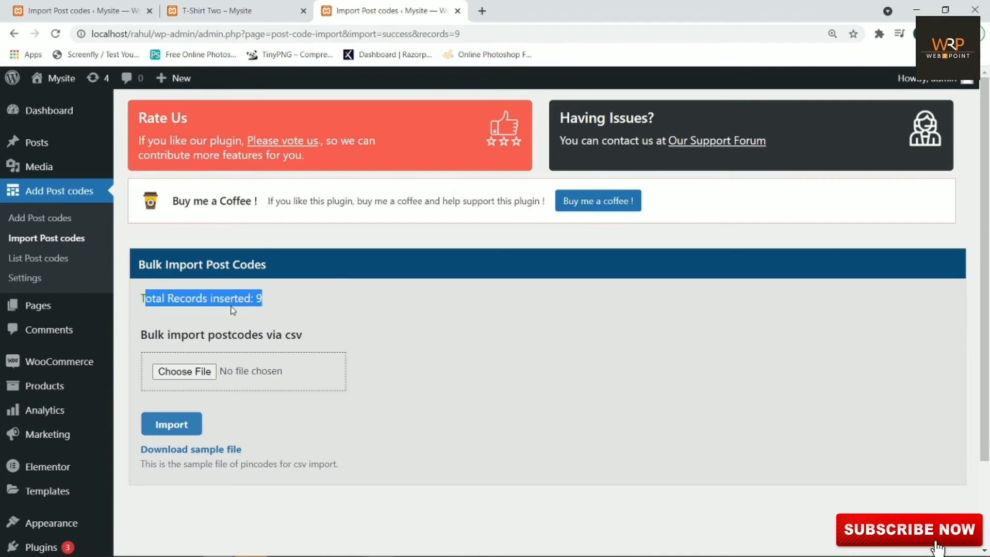
left_click(277, 308)
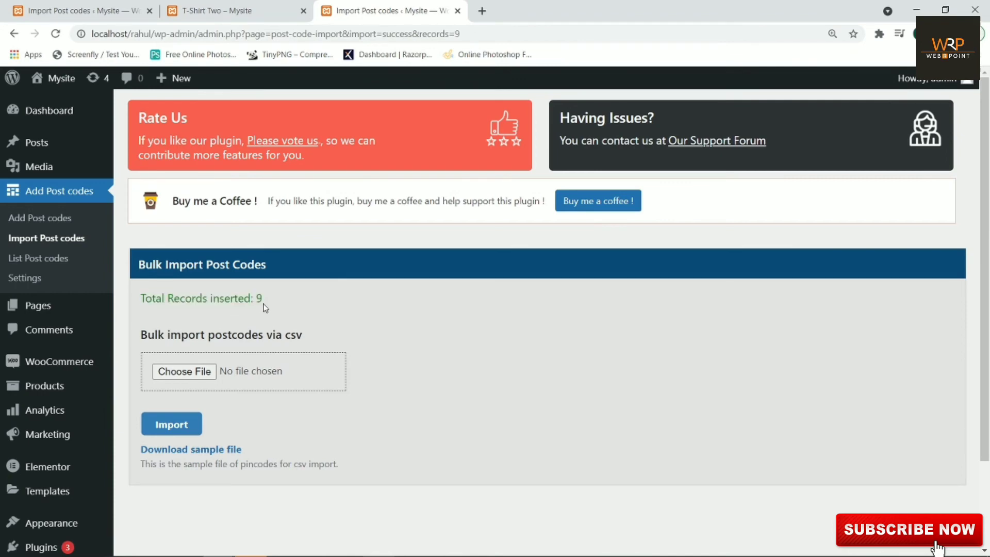
left_click(38, 260)
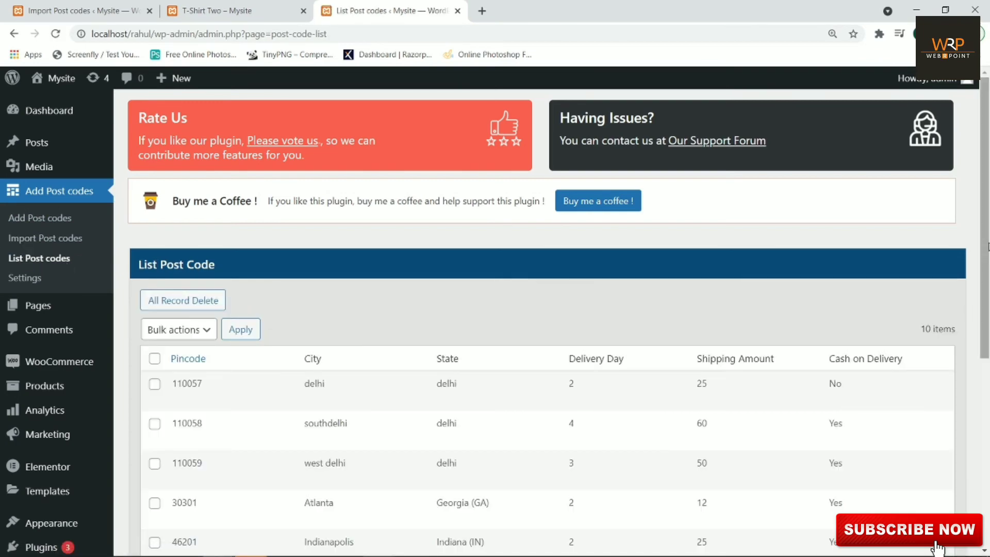
scroll(958, 315, "down", 3)
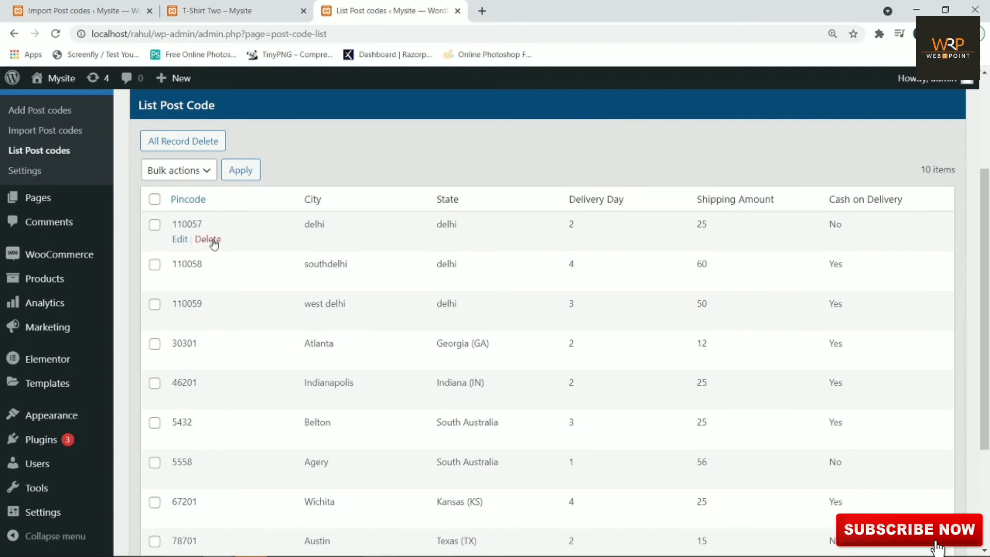
mouse_move(180, 274)
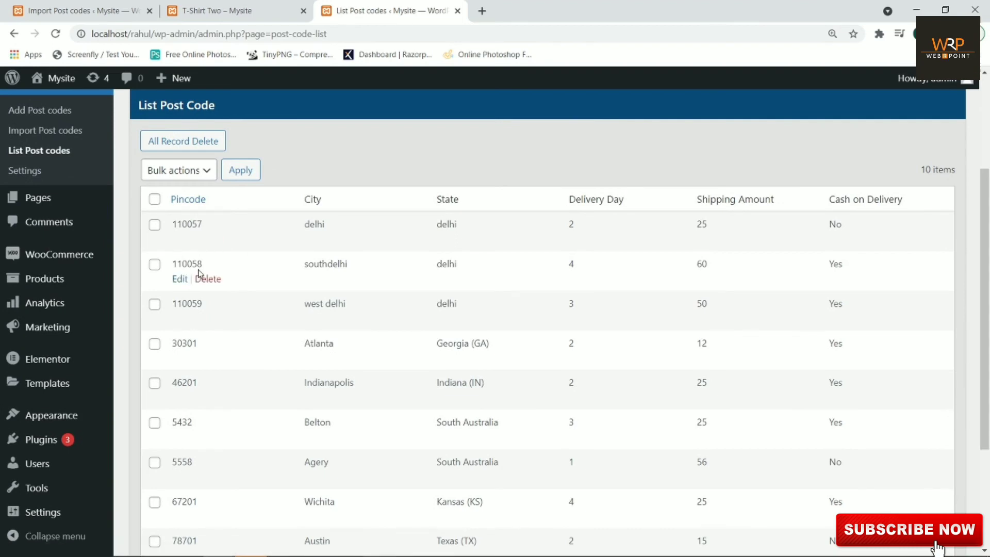
mouse_move(201, 467)
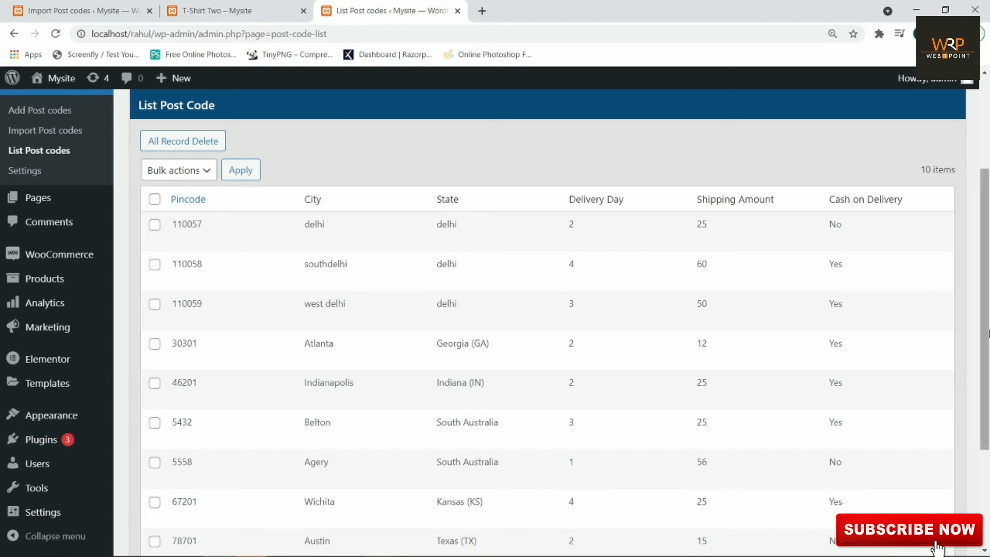
left_click_drag(985, 328, 987, 420)
scroll(936, 546, "up", 5)
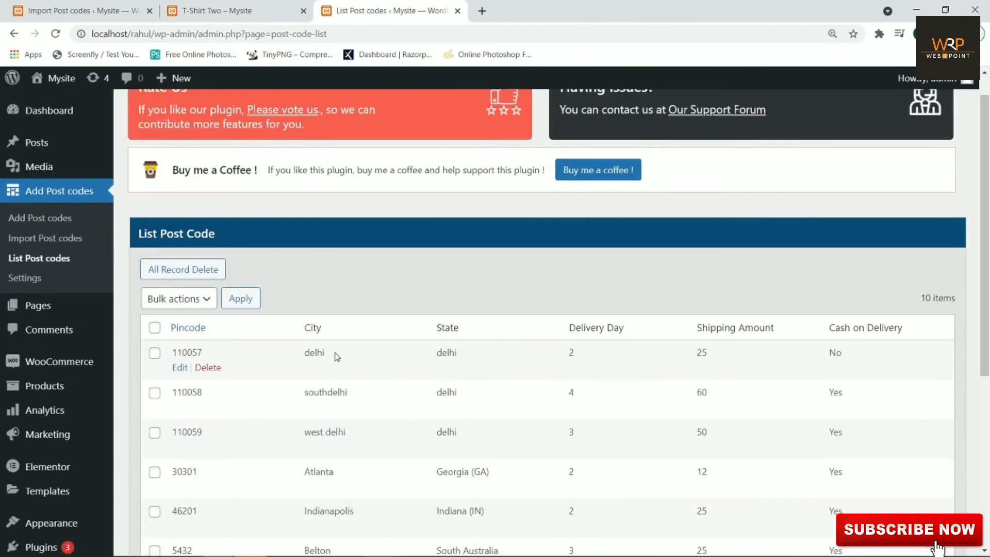
Reload the T-Shirt Two product page and check delivery availability for pincode 110058.
left_click(222, 11)
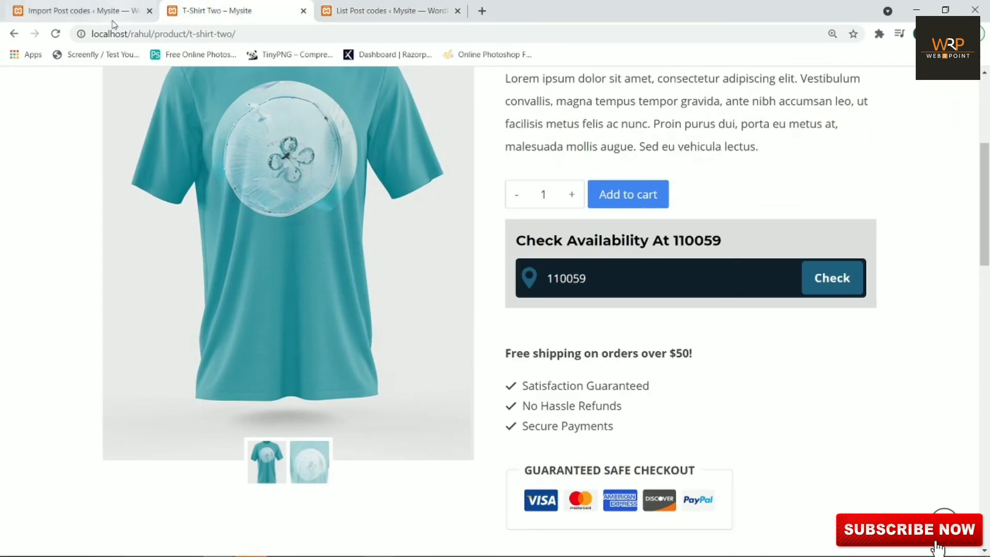
left_click(55, 33)
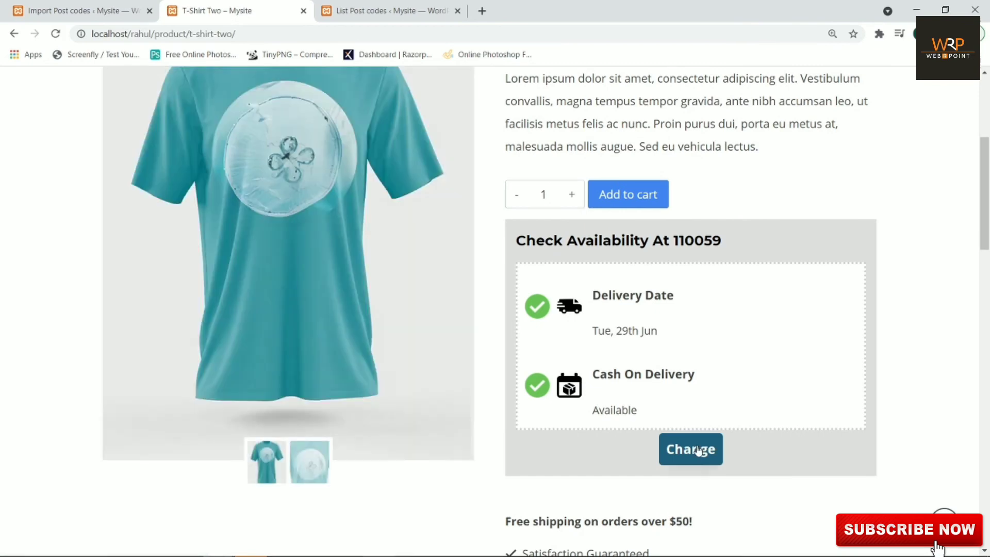
left_click(696, 450)
left_click(600, 278)
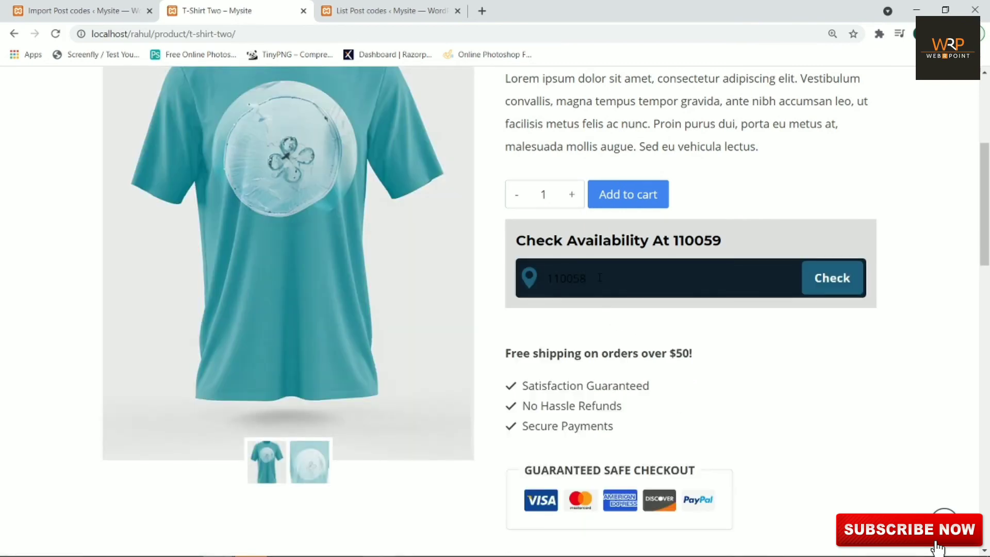
double_click(598, 278)
left_click(582, 279)
left_click(821, 286)
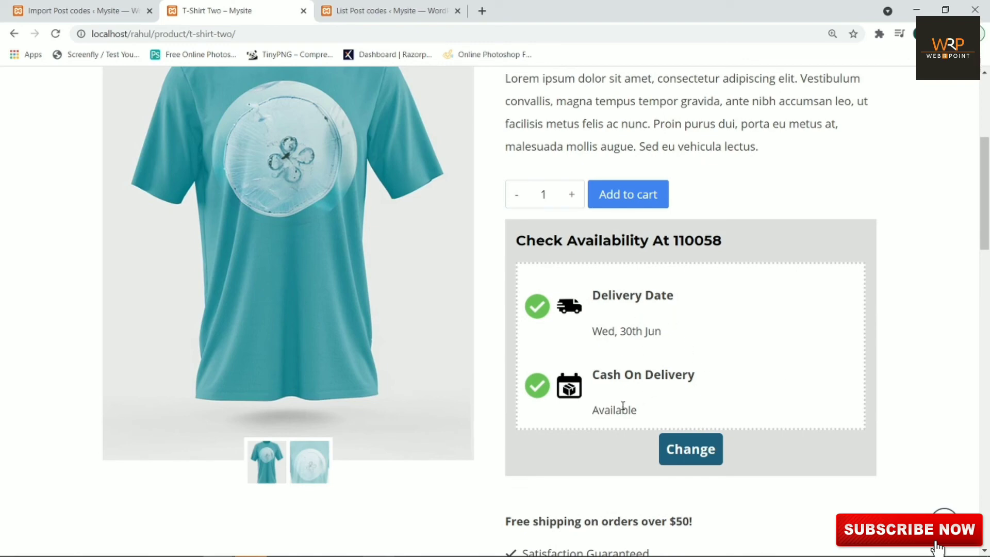
View the shipping amount of pincode 110058 in the plugin's post code list.
left_click(95, 9)
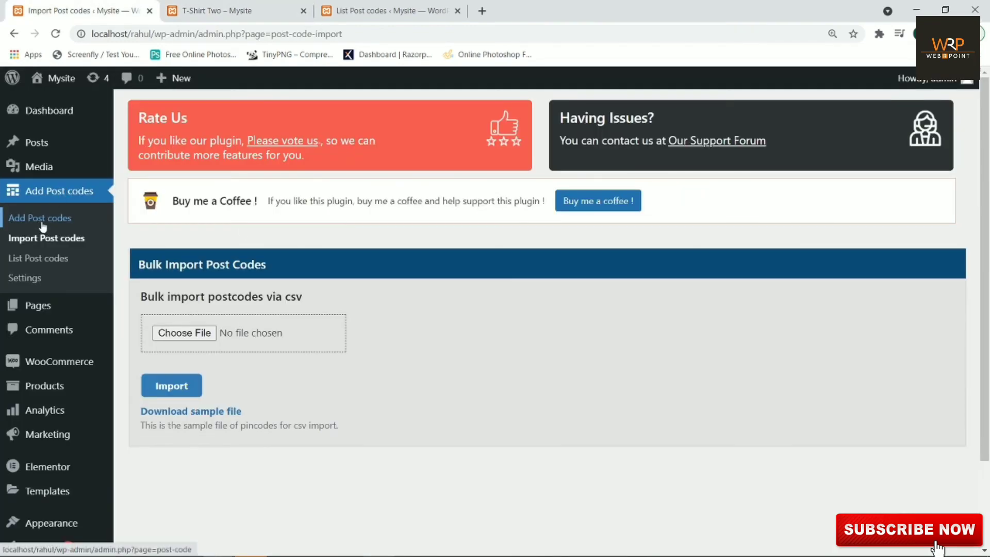
left_click(44, 257)
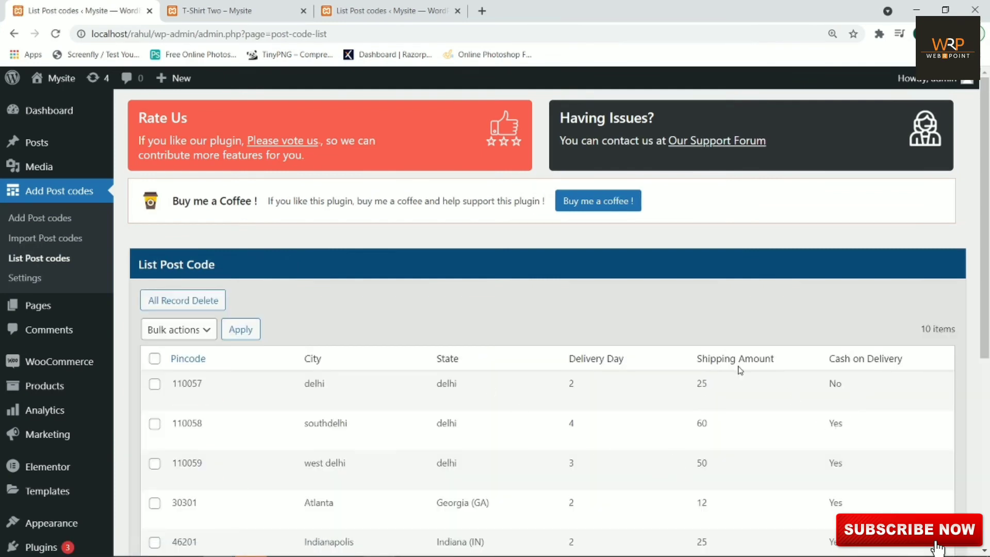
left_click_drag(720, 424, 687, 423)
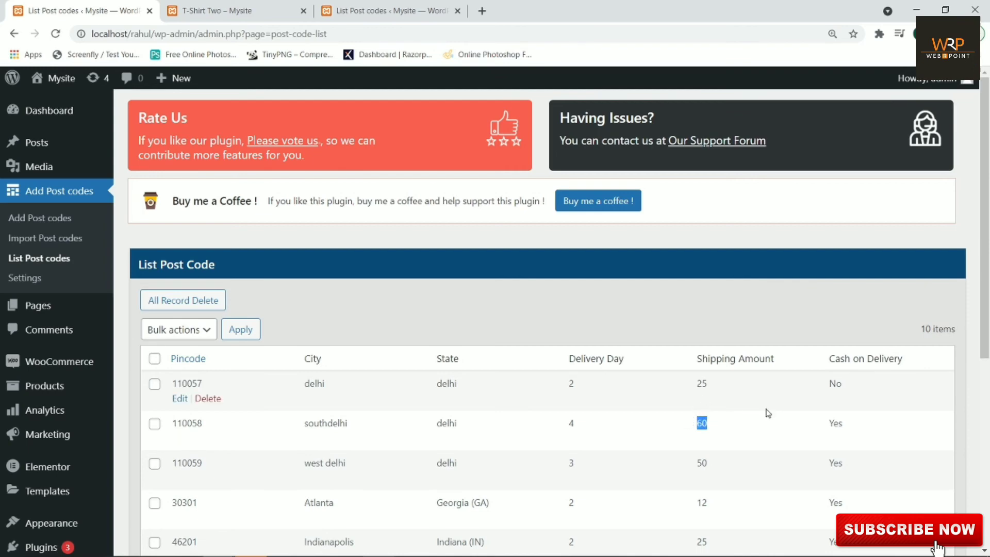
key("ctrl+plus")
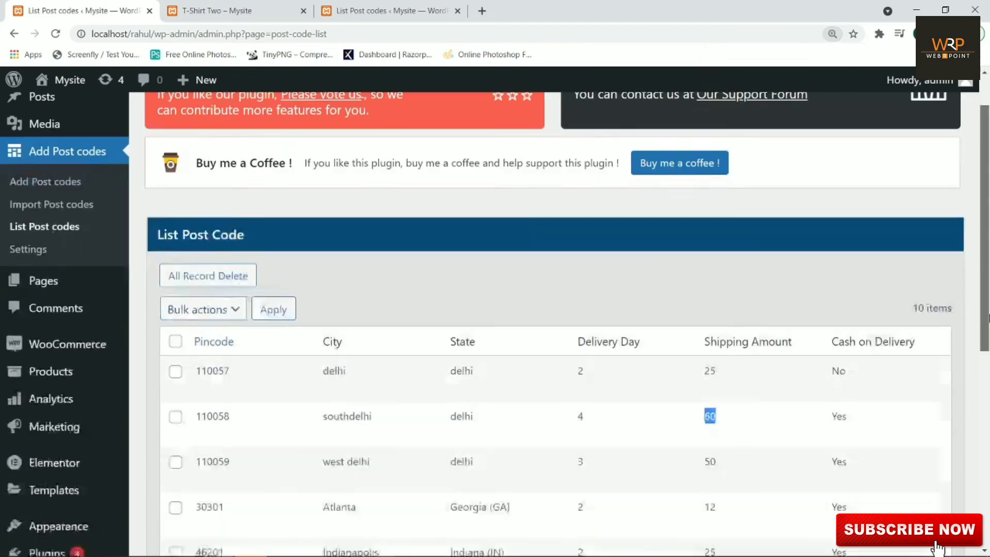
Add T-Shirt Two to the cart twice from its product page and view the shipping amount in the cart totals.
scroll(918, 343, "down", 2)
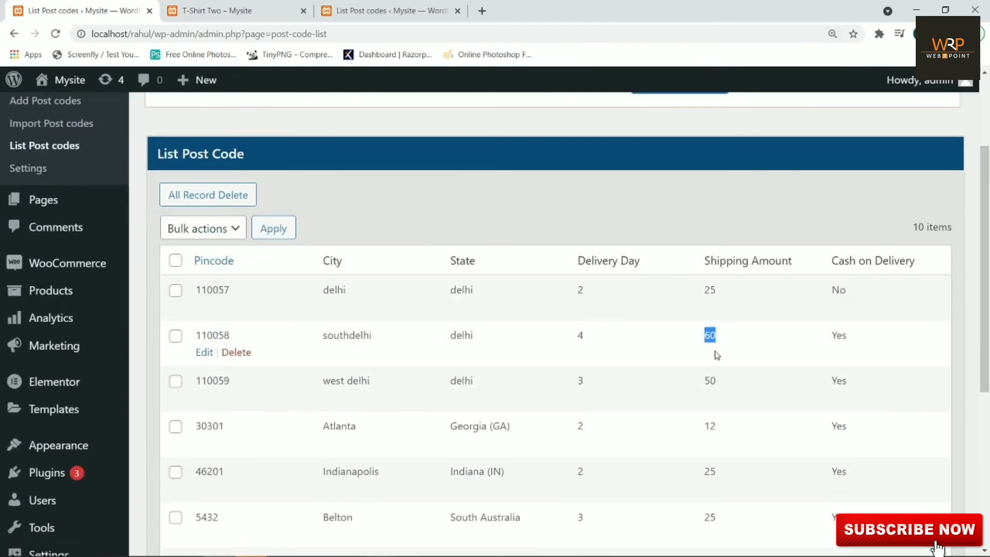
left_click(283, 8)
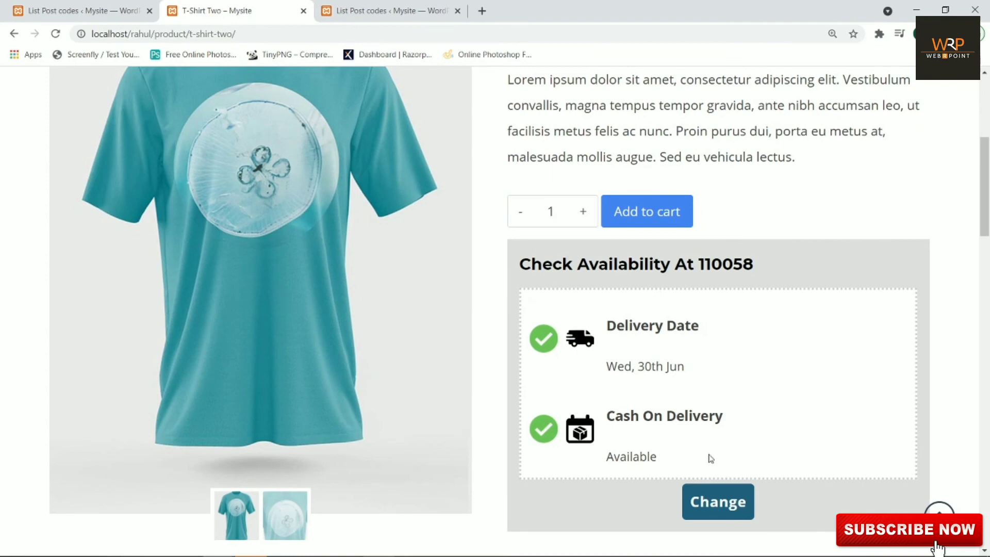
left_click(666, 222)
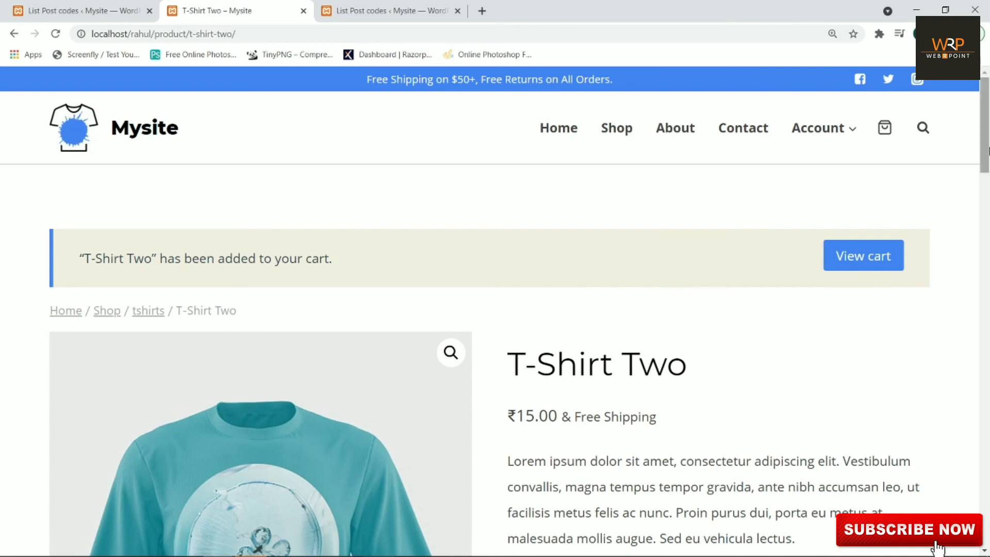
left_click_drag(985, 141, 981, 166)
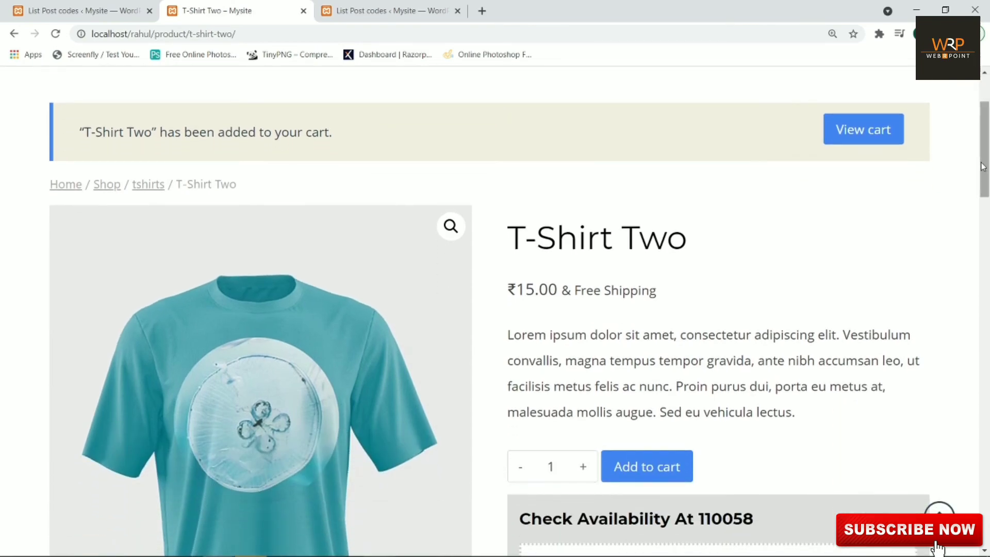
left_click_drag(982, 166, 982, 229)
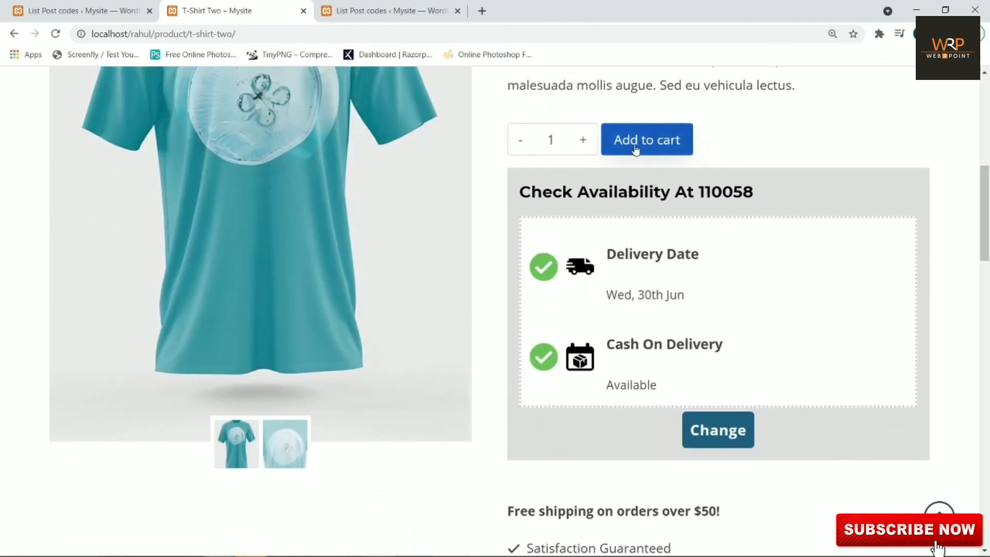
left_click(663, 149)
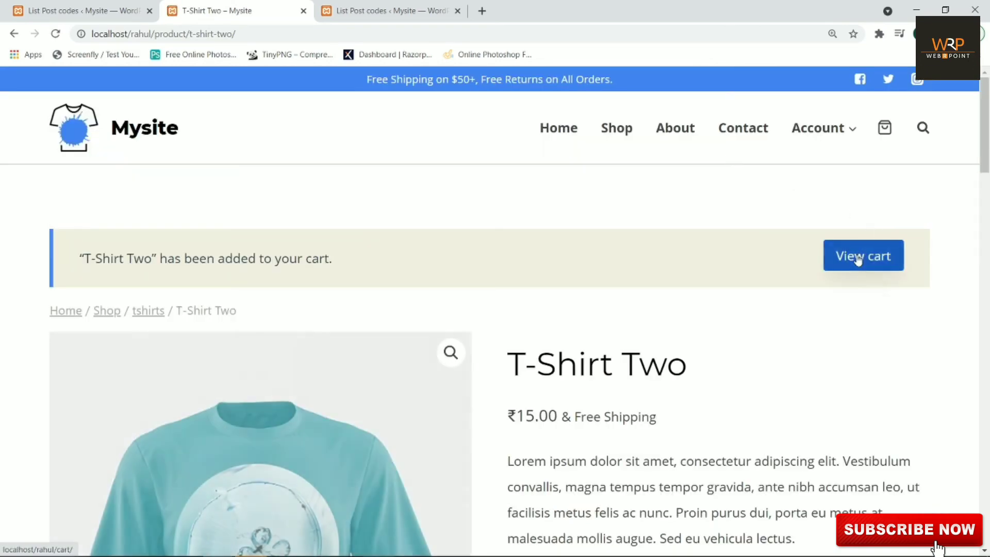
left_click(858, 260)
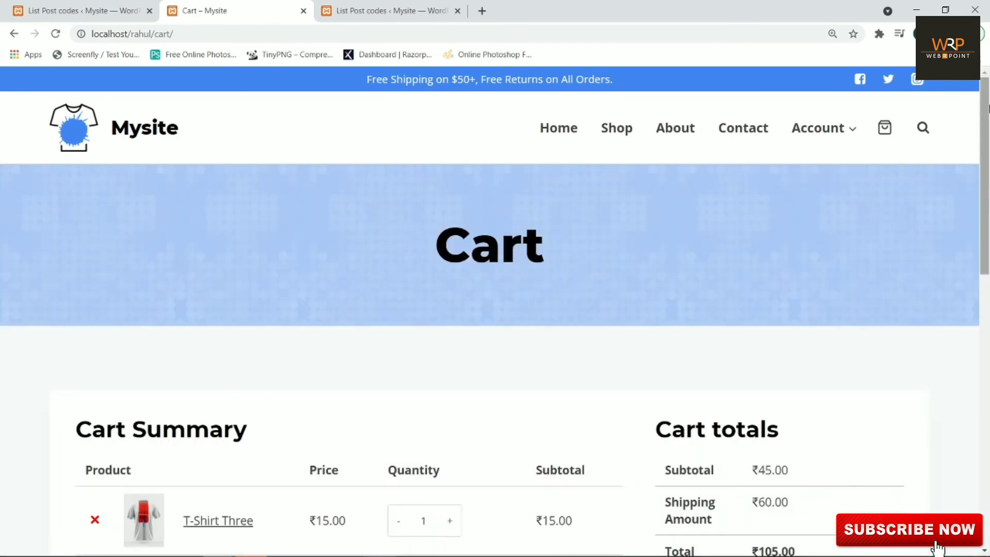
scroll(450, 324, "down", 4)
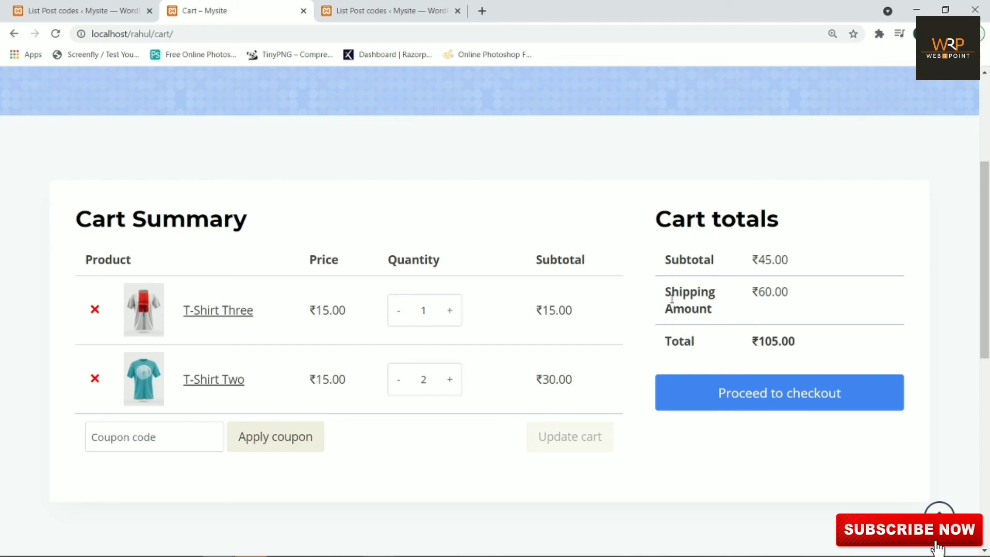
left_click_drag(666, 292, 813, 302)
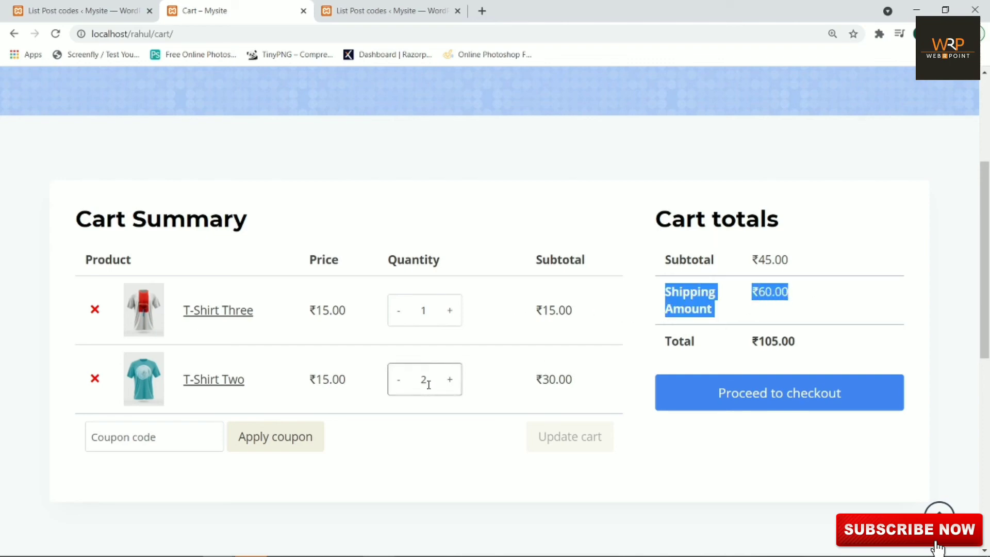
Remove T-Shirt Three from the cart and reduce the T-Shirt Two quantity to 1.
left_click(93, 309)
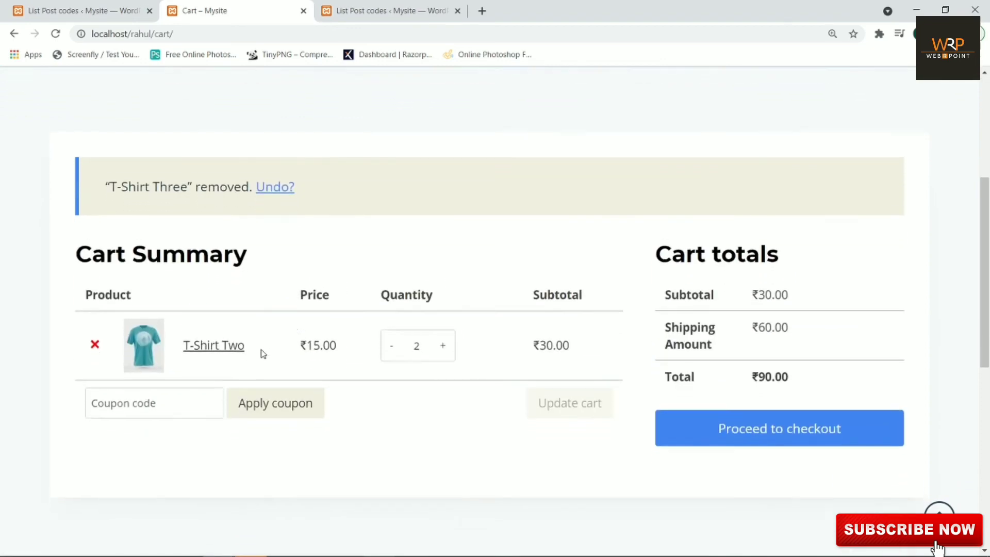
left_click(393, 343)
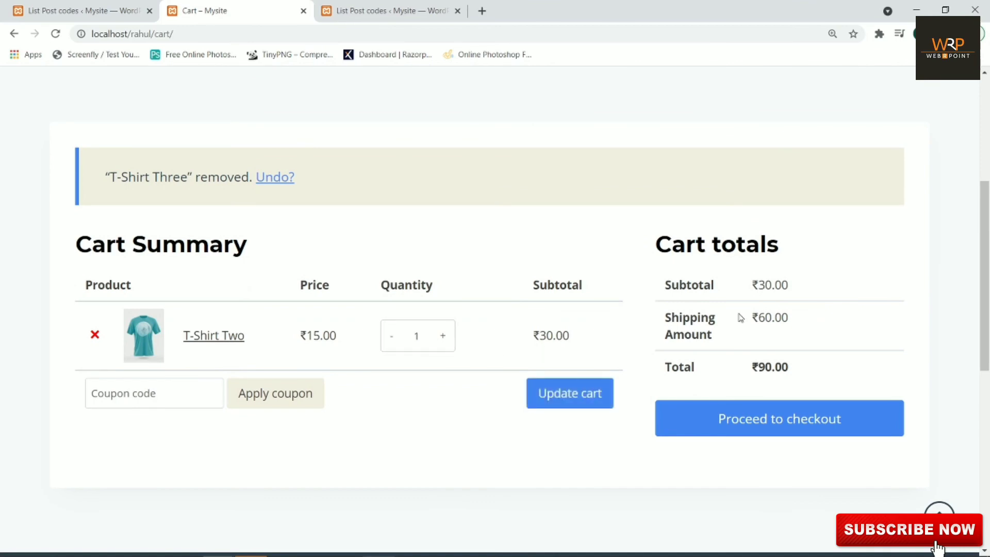
Compare the cart's shipping amount with the shipping amount listed for pincode 110058 in the plugin's post code list.
left_click_drag(790, 320, 735, 320)
left_click(853, 339)
left_click(98, 7)
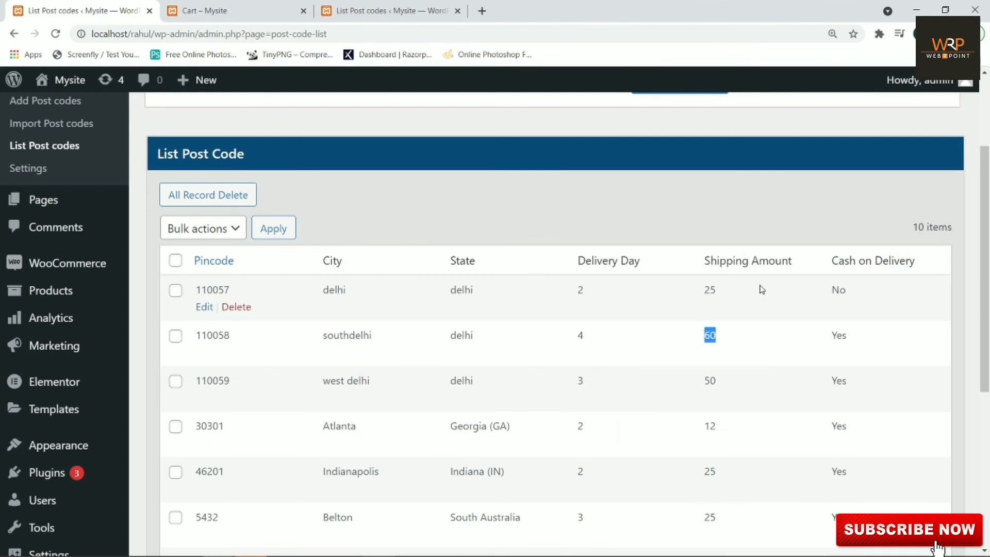
left_click(242, 11)
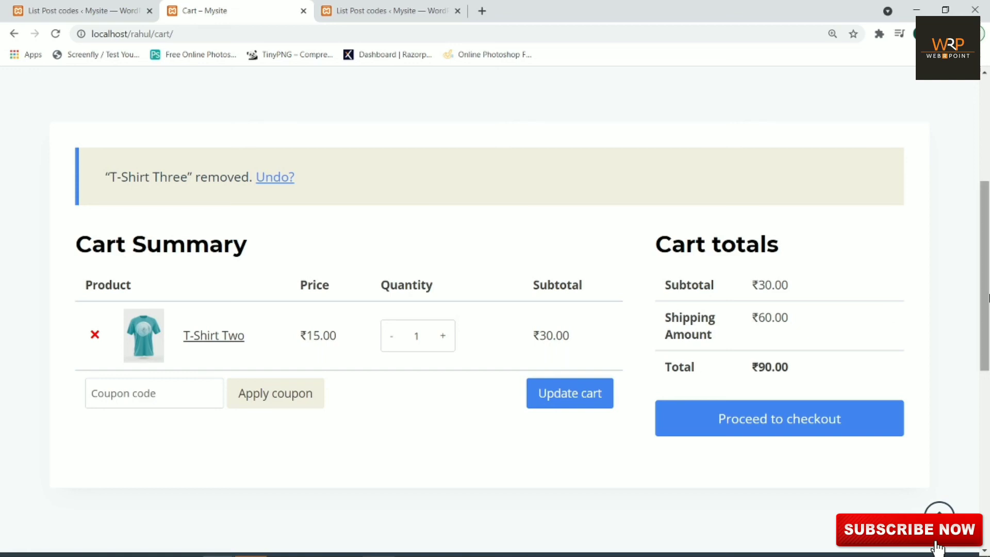
Go to the shop's home page and open the Triangle mug's product page.
scroll(987, 298, "up", 5)
left_click(167, 140)
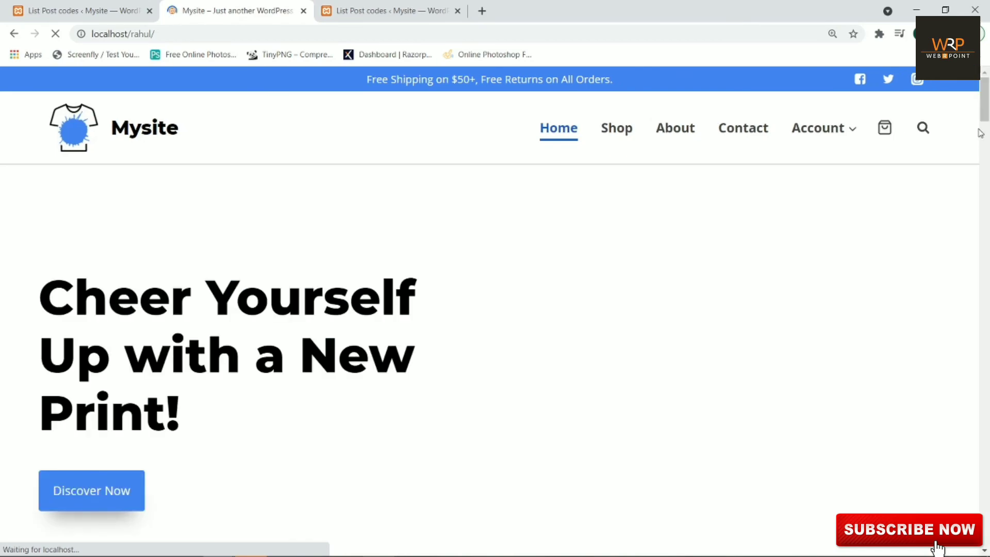
scroll(976, 244, "down", 12)
scroll(975, 243, "down", 15)
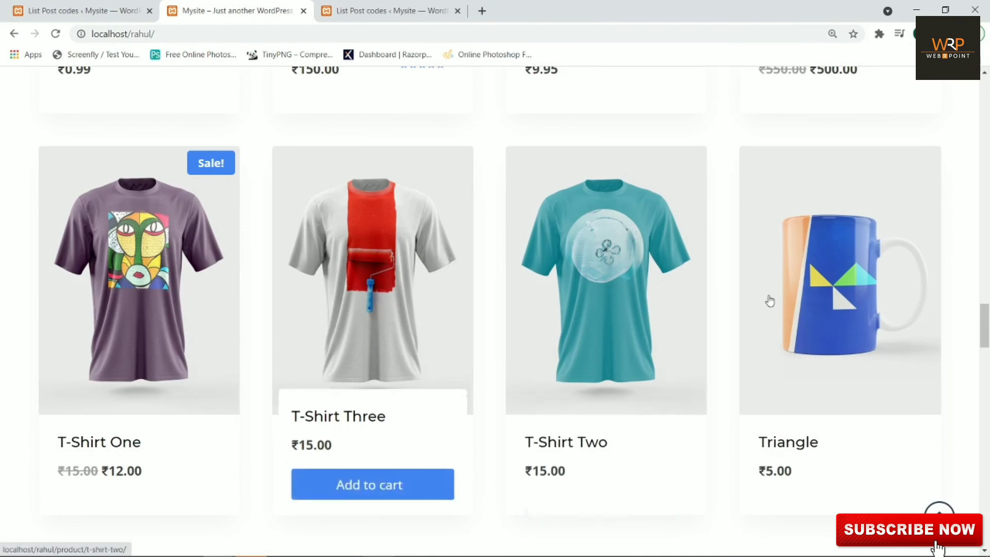
left_click(857, 272)
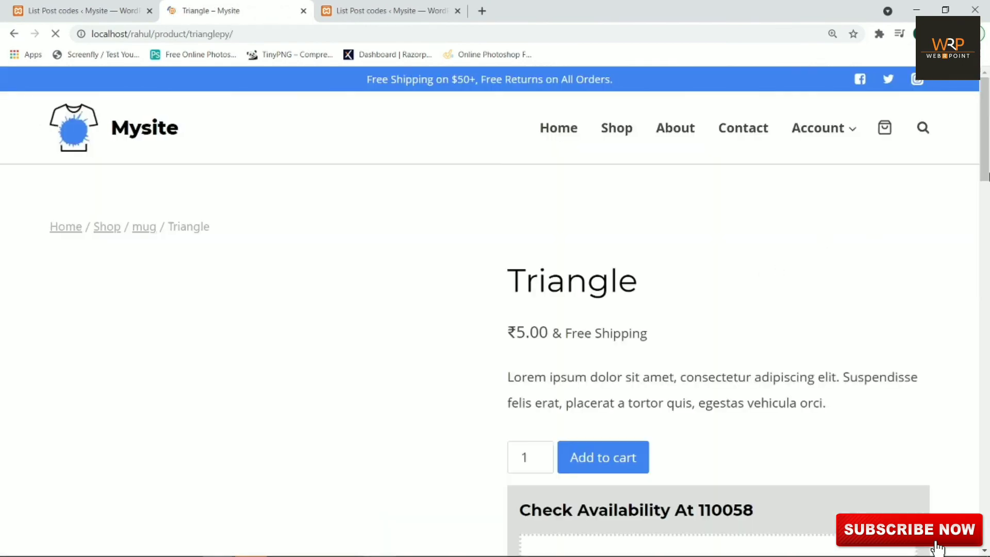
Change the pincode on the Triangle product page to 110057 and check its delivery availability.
left_click_drag(985, 159, 985, 233)
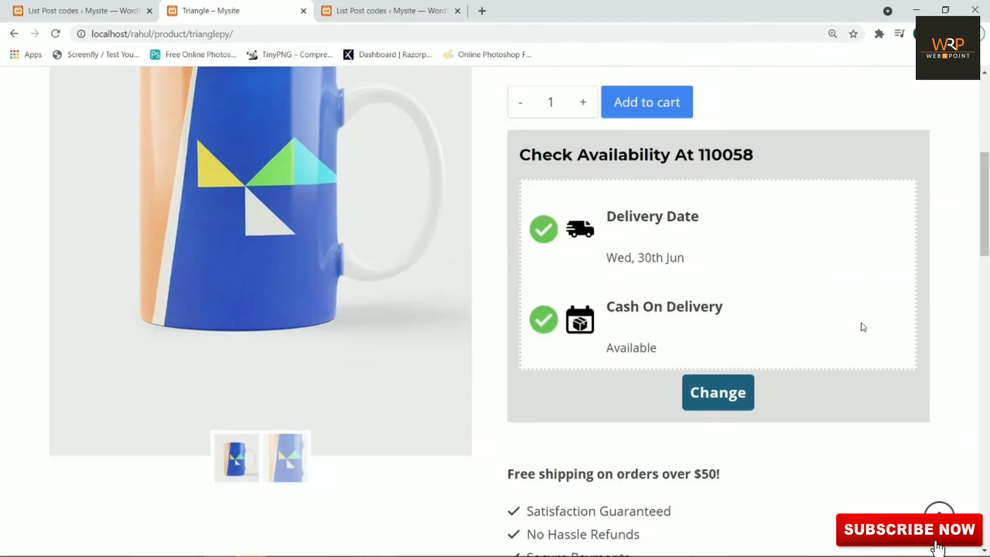
left_click(729, 396)
left_click(614, 195)
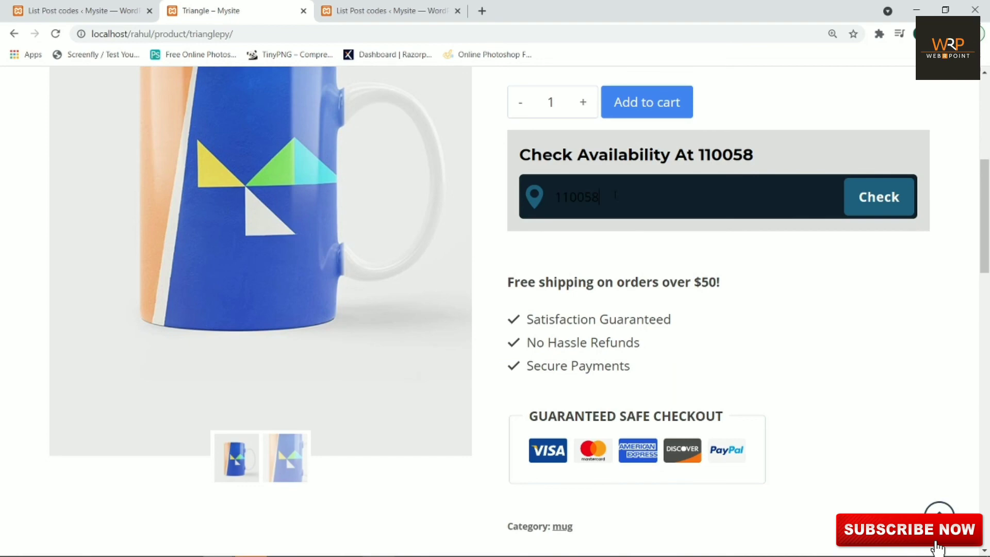
key("BackSpace")
type("7")
left_click(897, 213)
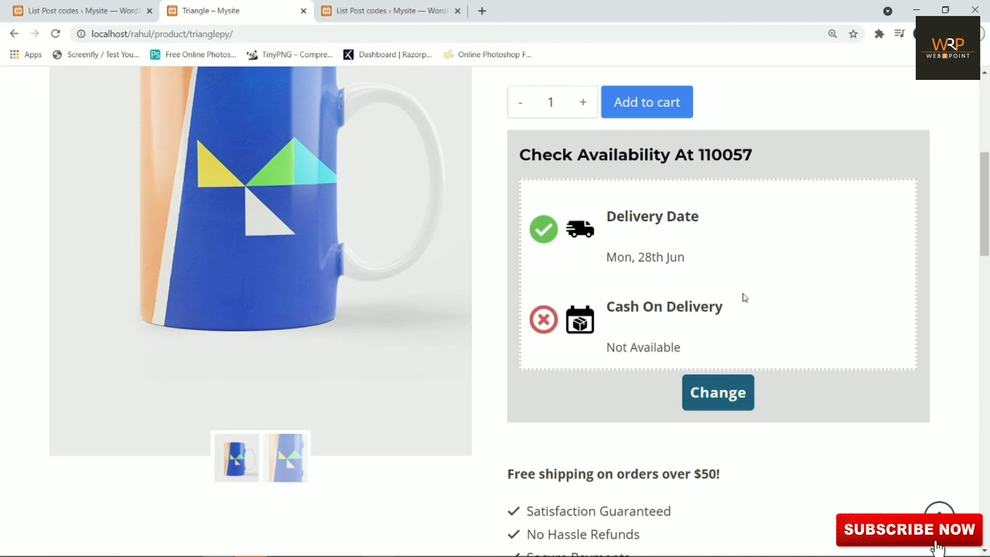
left_click_drag(984, 224, 986, 191)
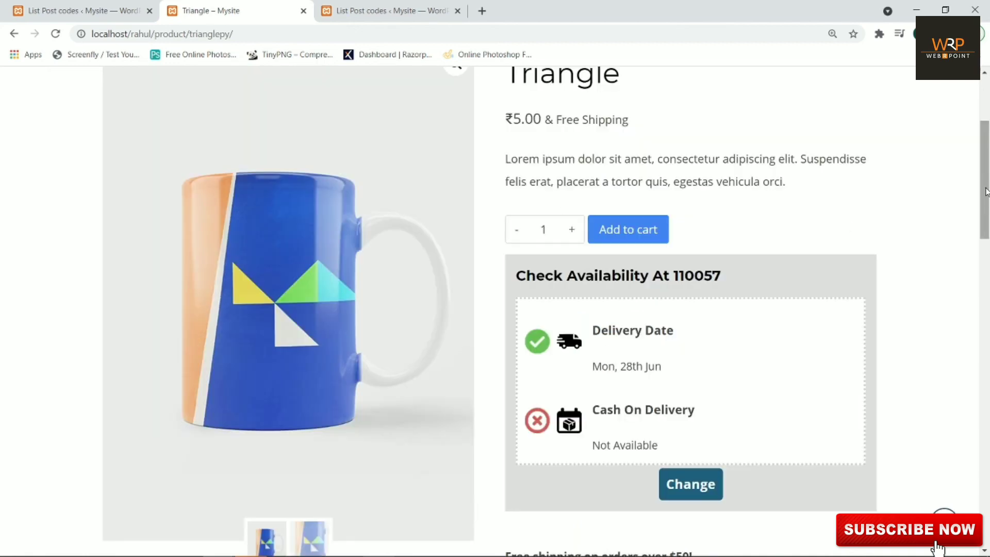